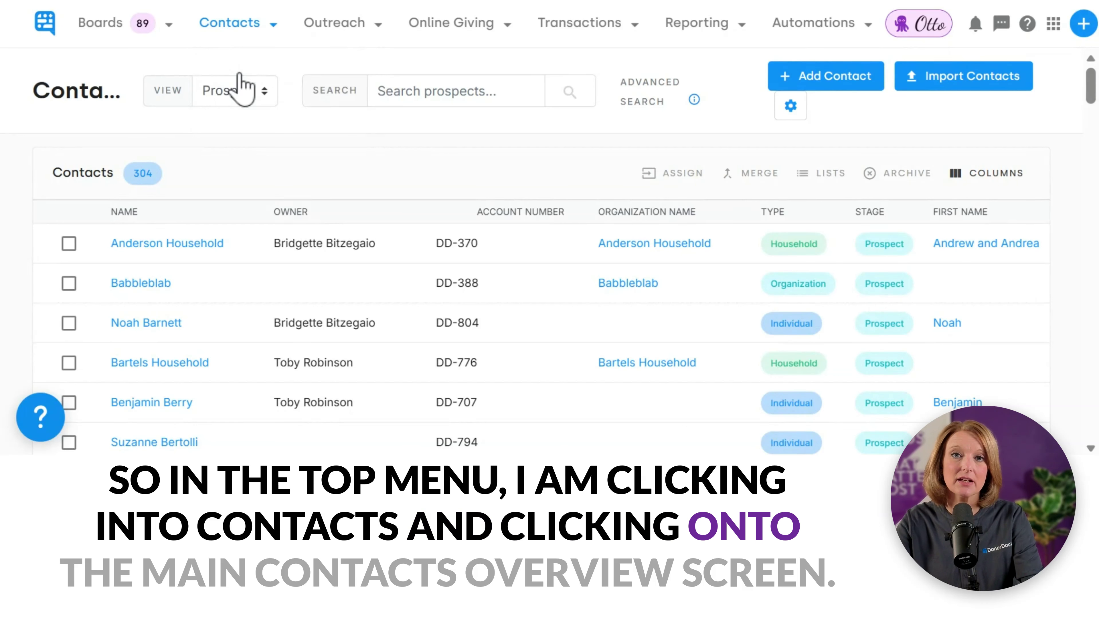
Step: Switch the Contacts list to the Possible Duplicates view
left_click(225, 101)
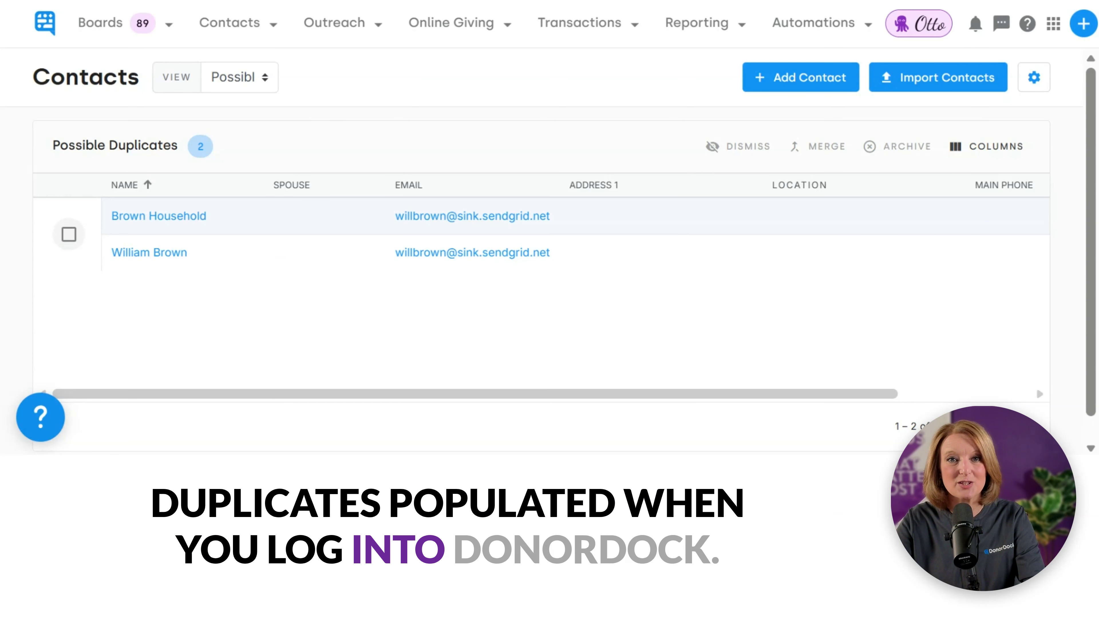
Step: Dismiss the two duplicate contact records that share an e-mail address
left_click(69, 234)
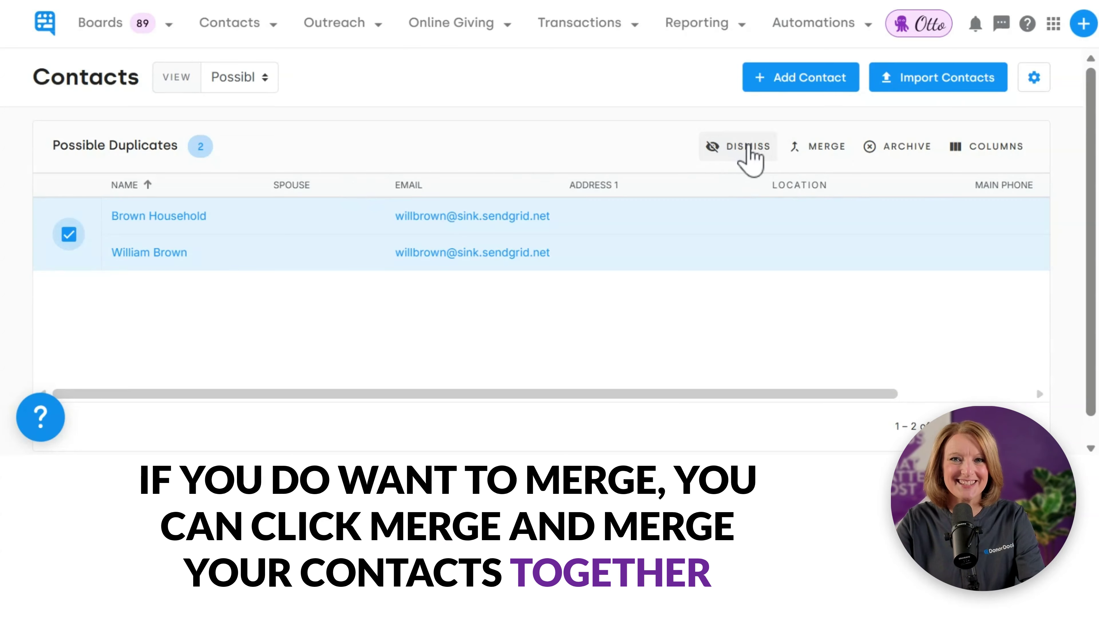
left_click(743, 150)
left_click(507, 357)
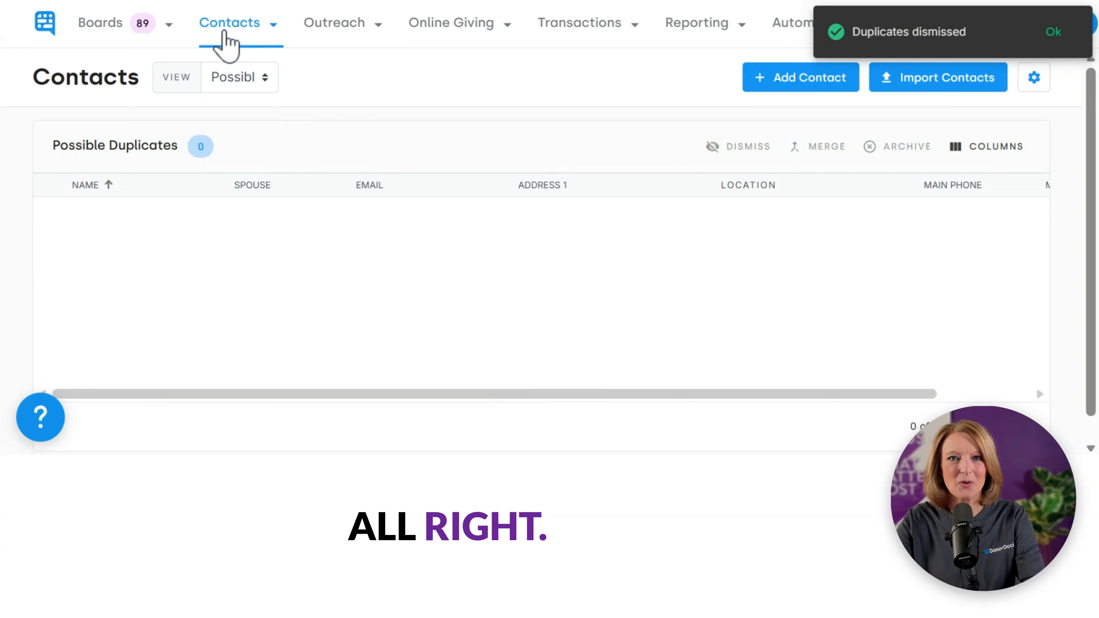
left_click(228, 83)
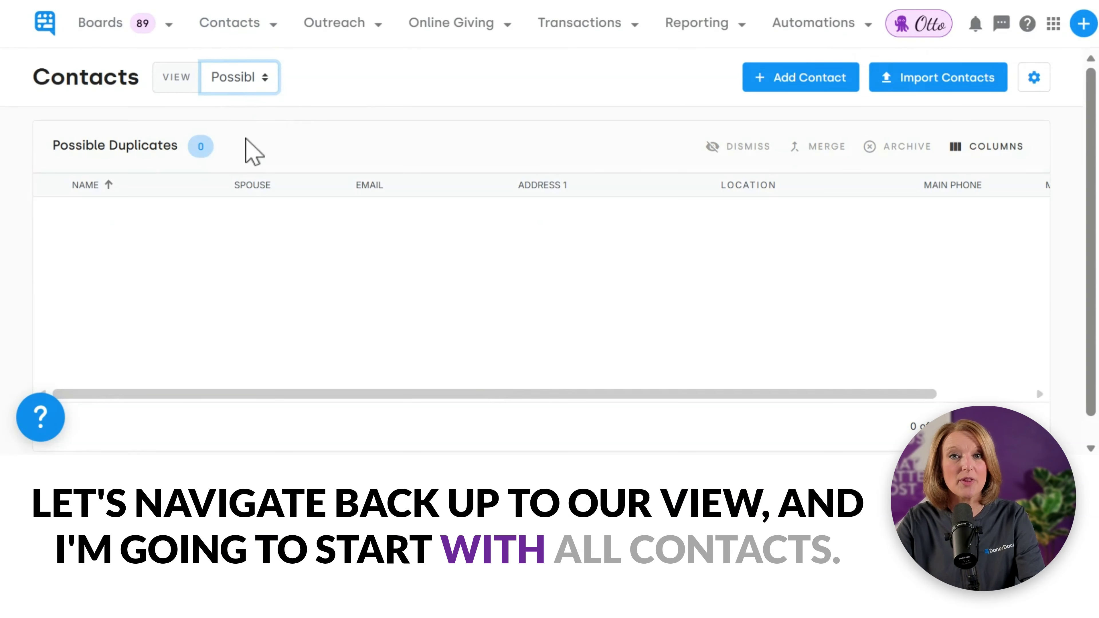
Step: Search All Contacts for the new contact's full name, finding six partial matches
left_click(246, 148)
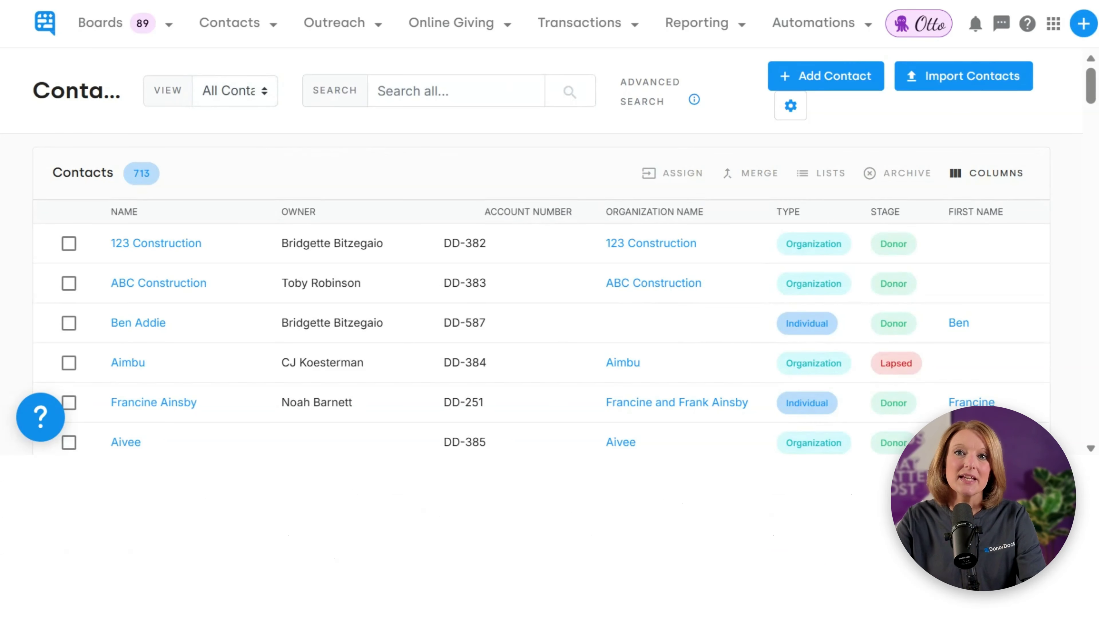
left_click(433, 91)
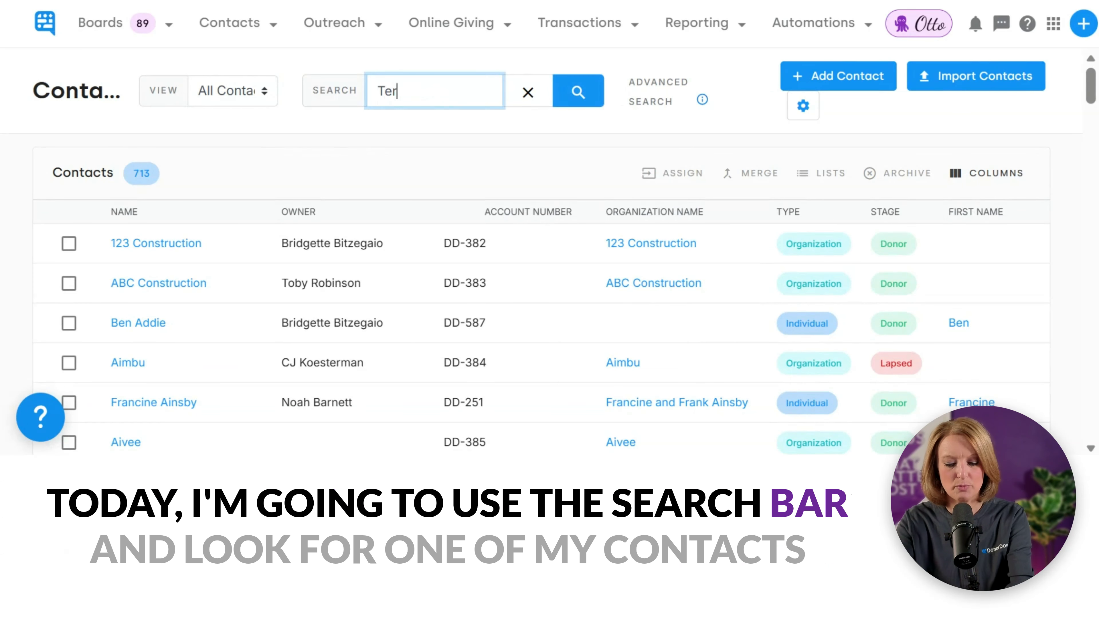
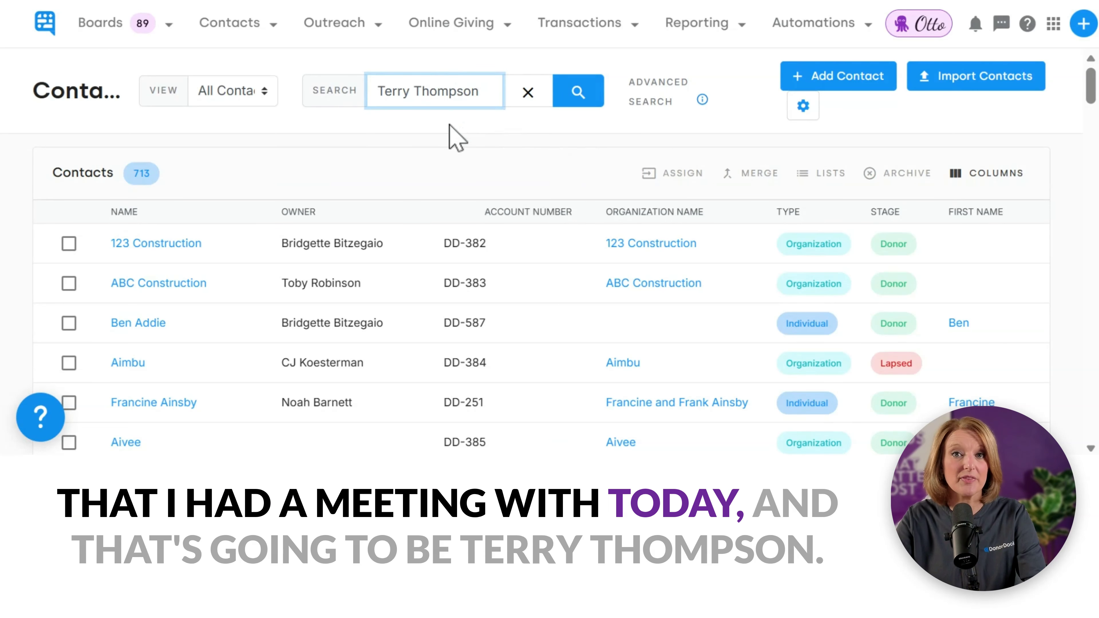
left_click(579, 104)
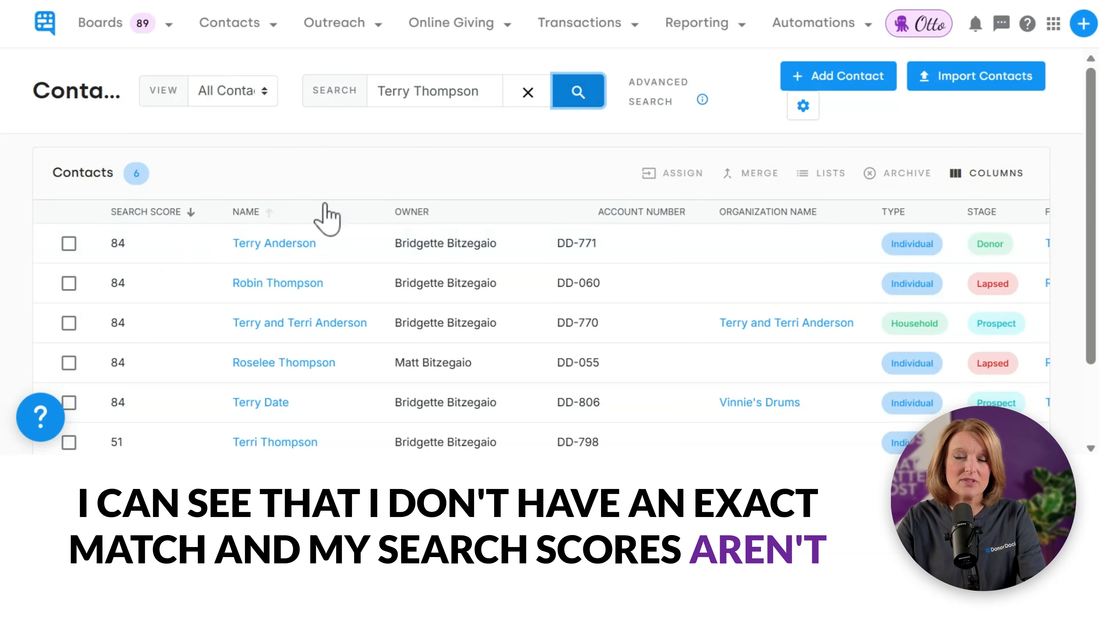
Step: Add a new Individual contact, entering first name, last name and the primary e-mail address
left_click(830, 85)
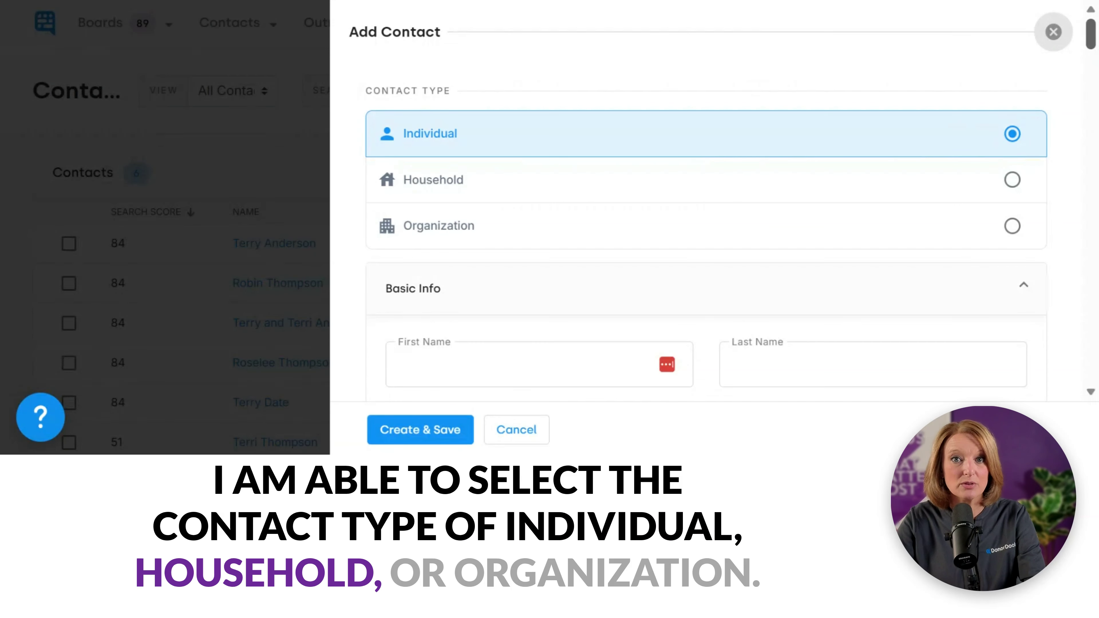
scroll(1091, 46, "down", 5)
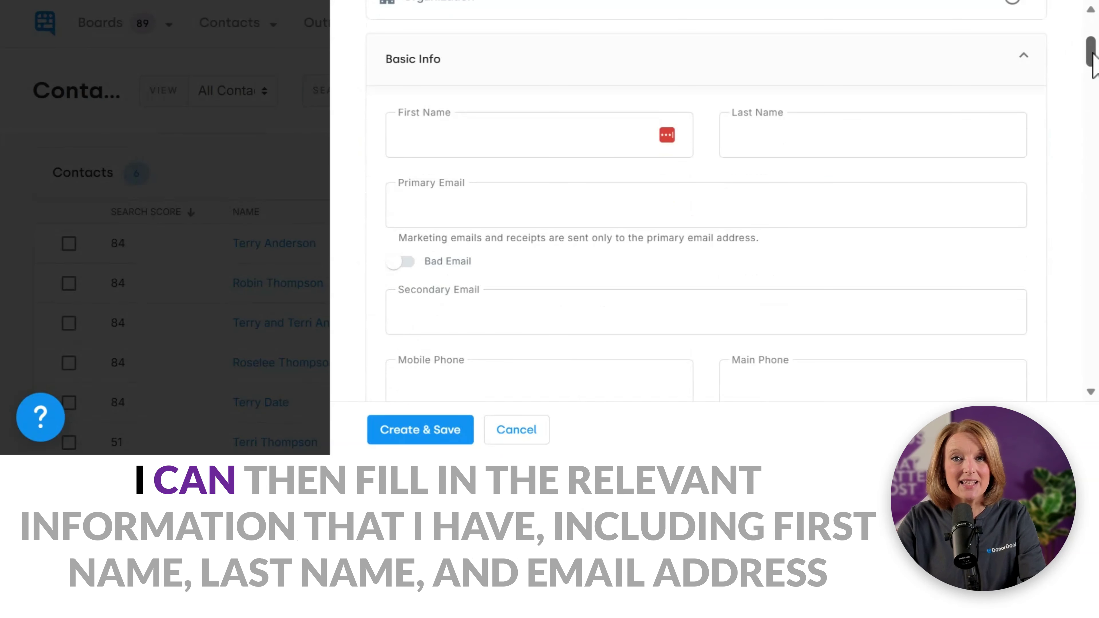
left_click(606, 143)
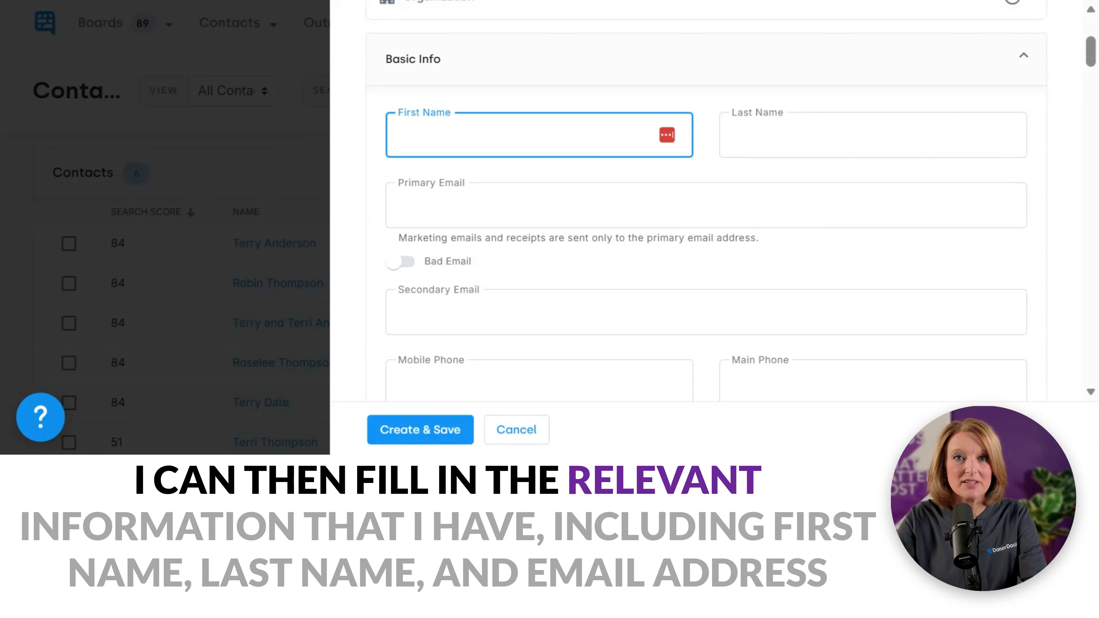
key("Tab")
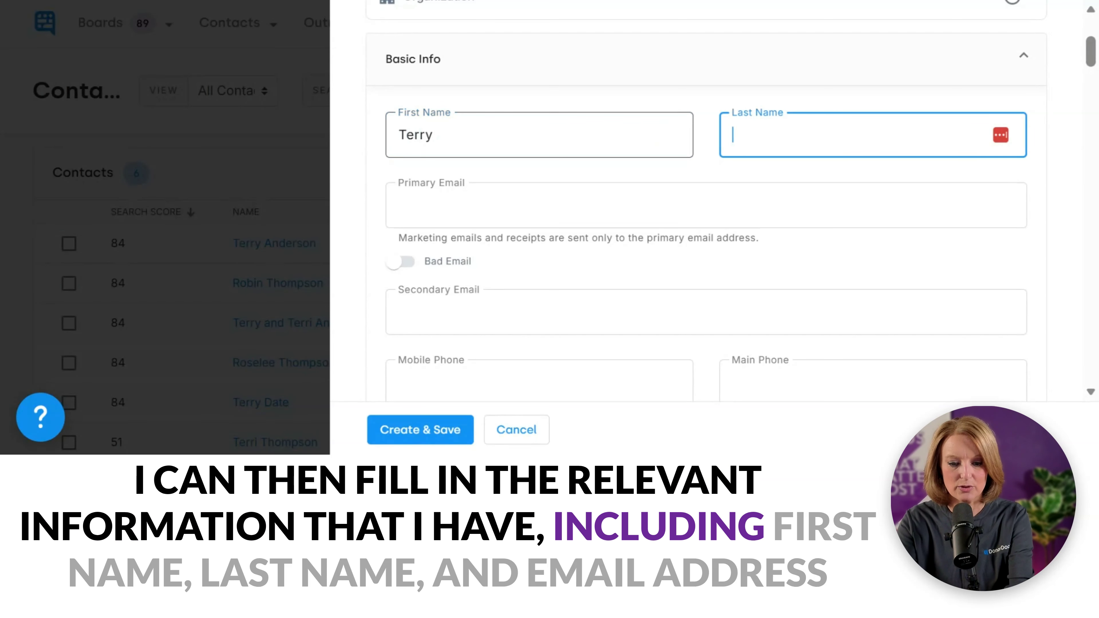
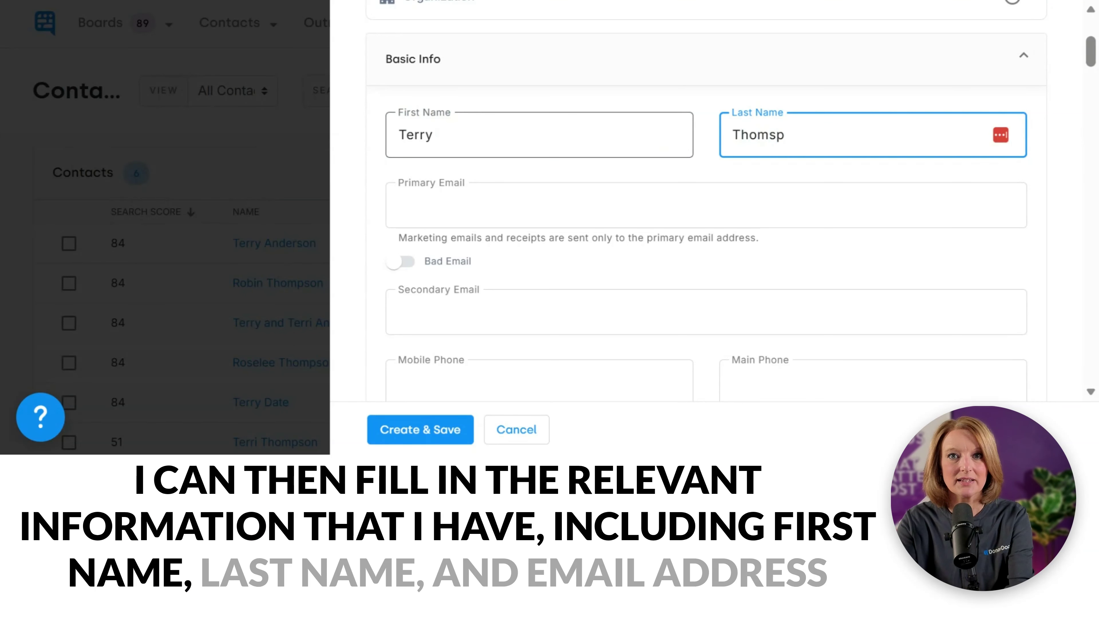
key("Tab")
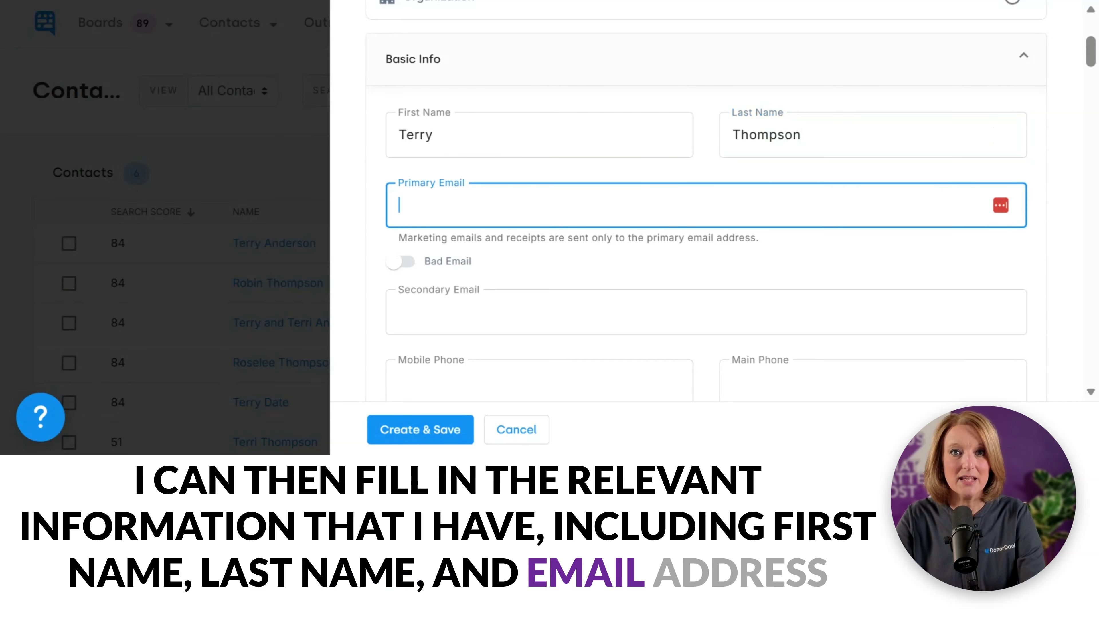
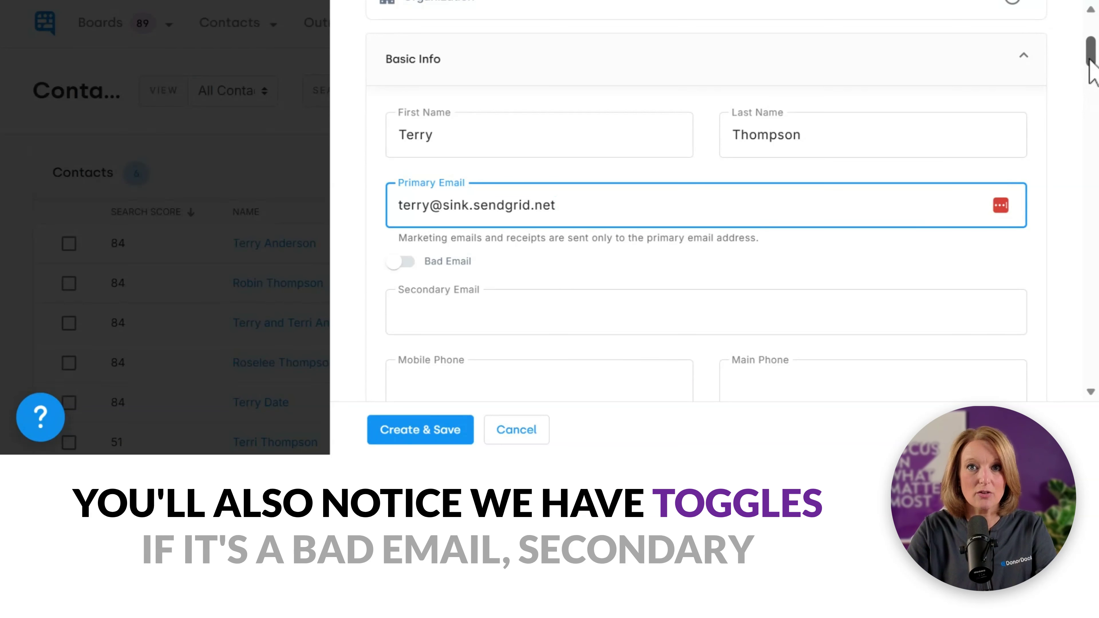
left_click_drag(1091, 60, 1093, 76)
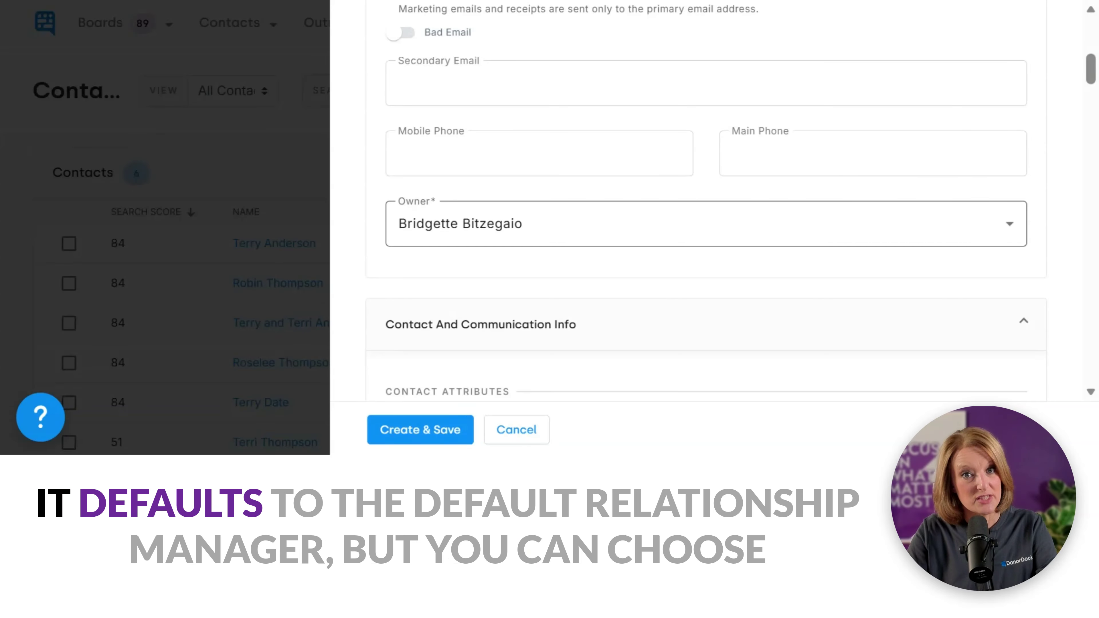
left_click(645, 236)
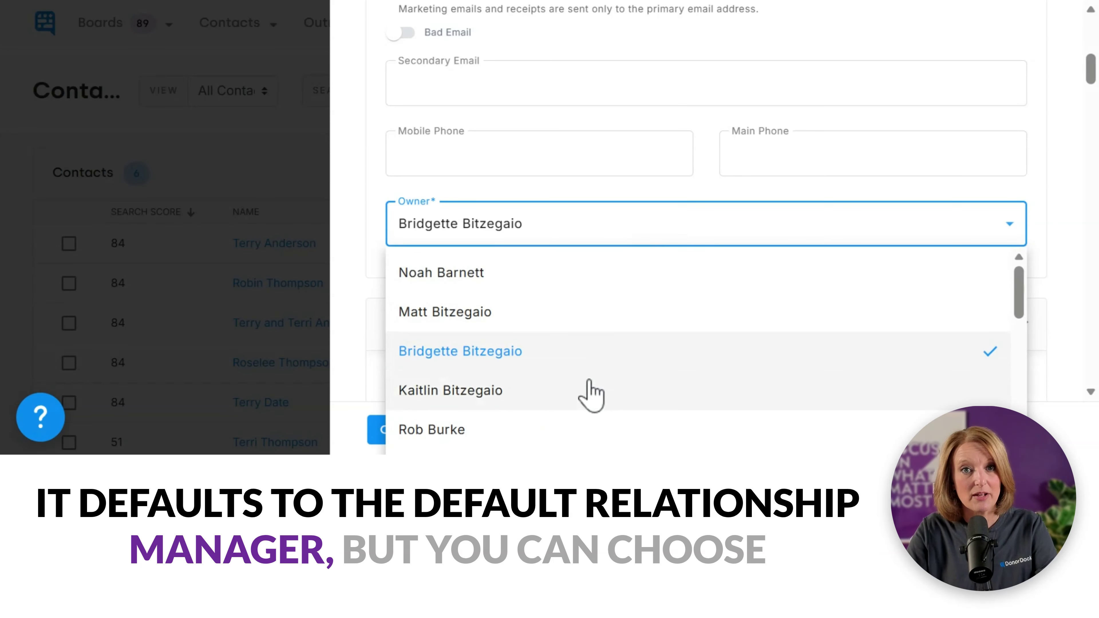
left_click(558, 351)
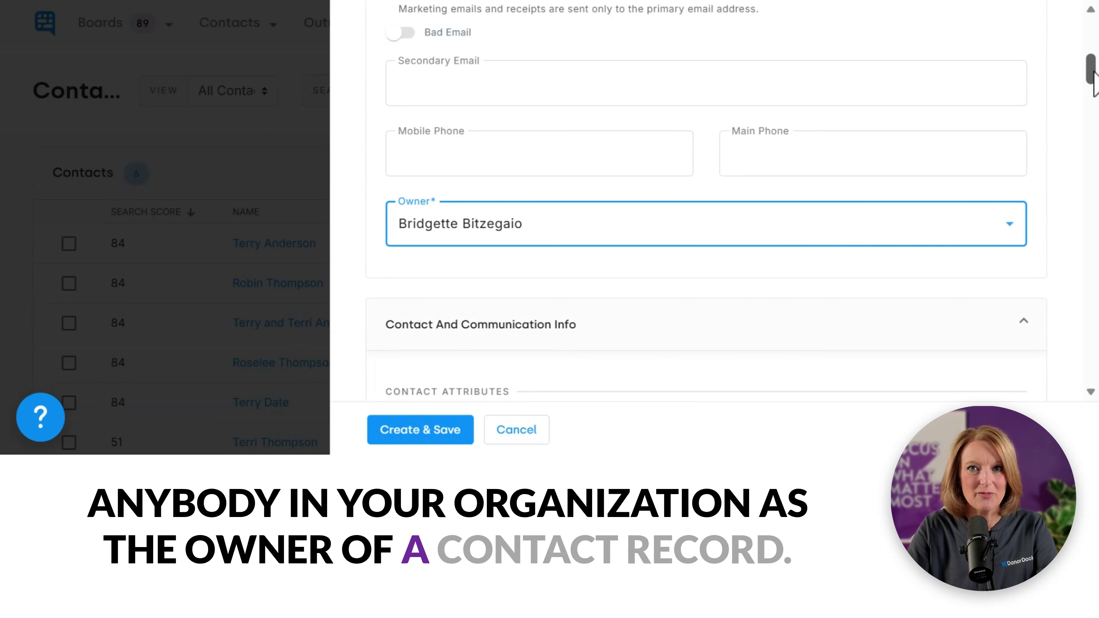
scroll(1095, 81, "down", 2)
scroll(1095, 87, "down", 3)
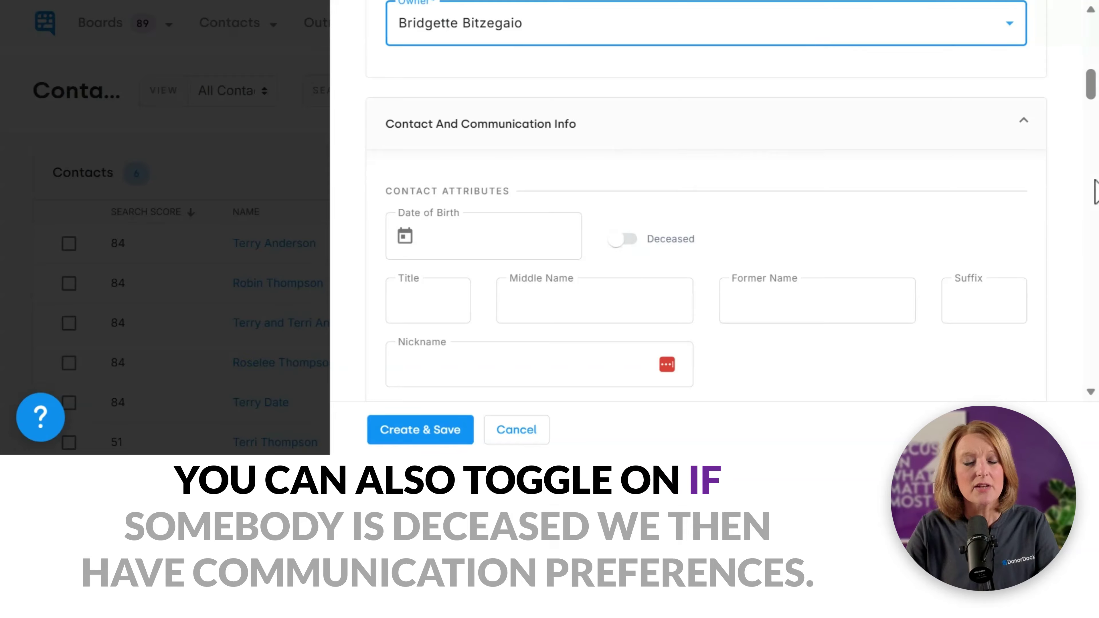
scroll(1090, 95, "down", 5)
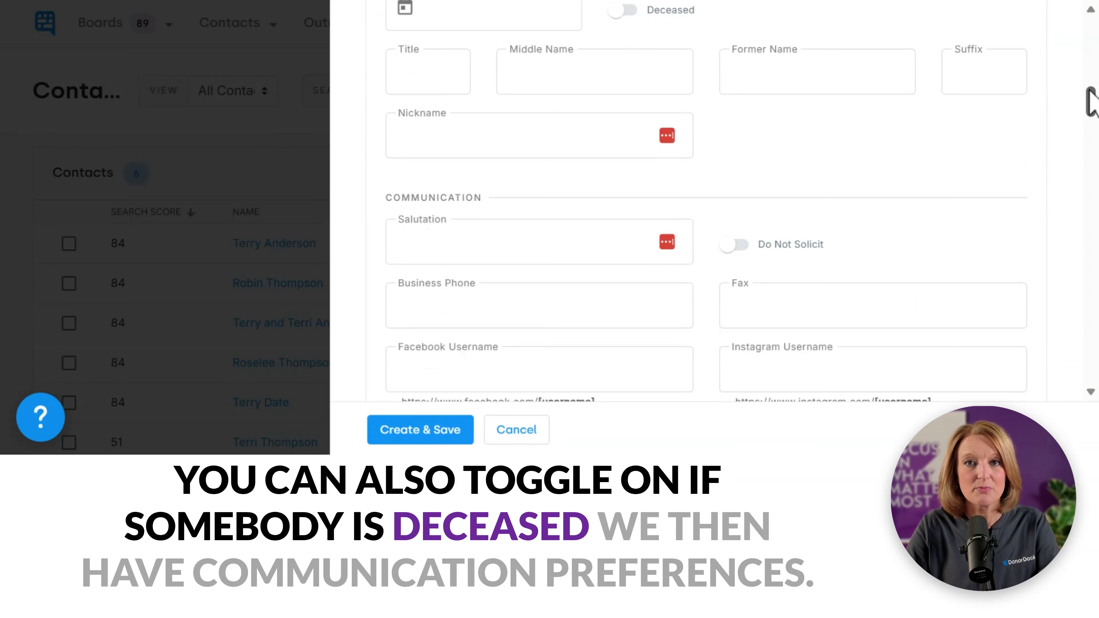
scroll(1089, 90, "down", 3)
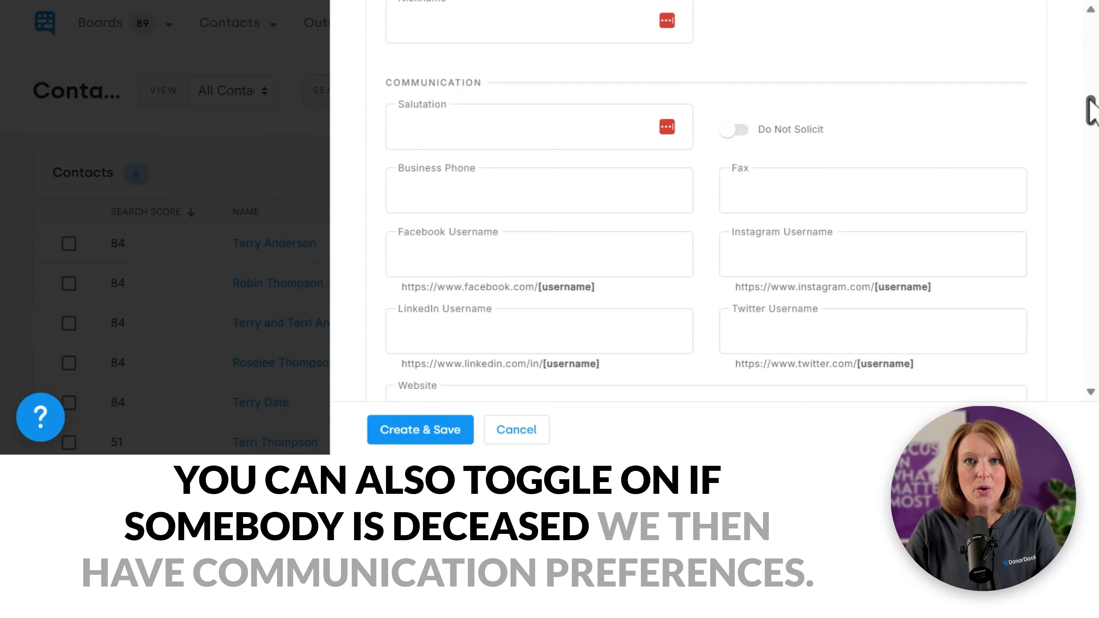
scroll(1089, 98, "up", 1)
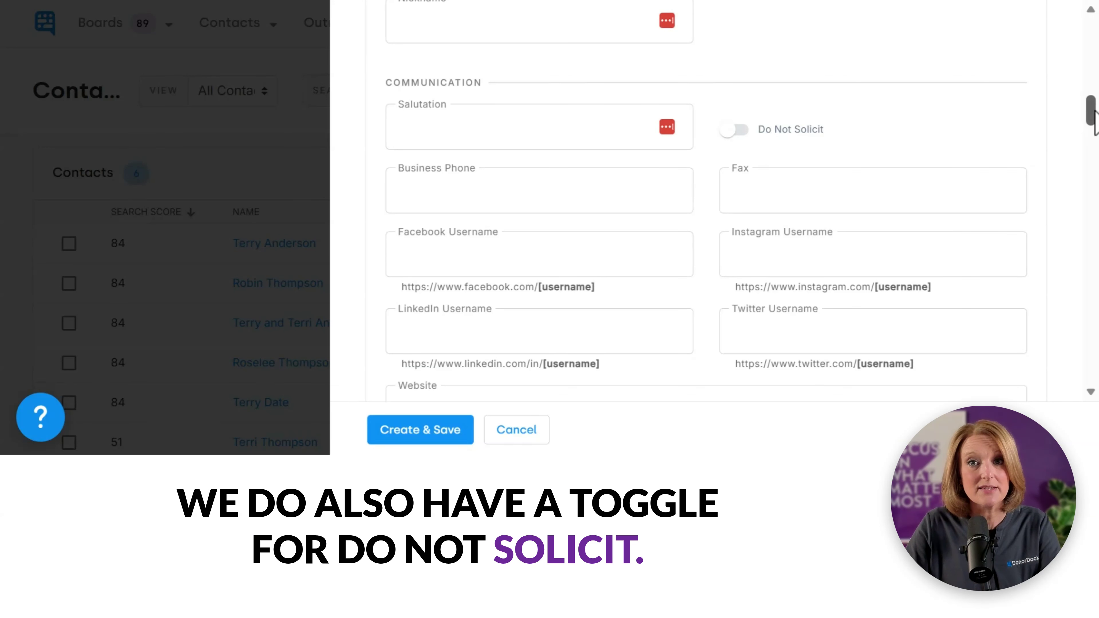
left_click_drag(1095, 111, 1096, 116)
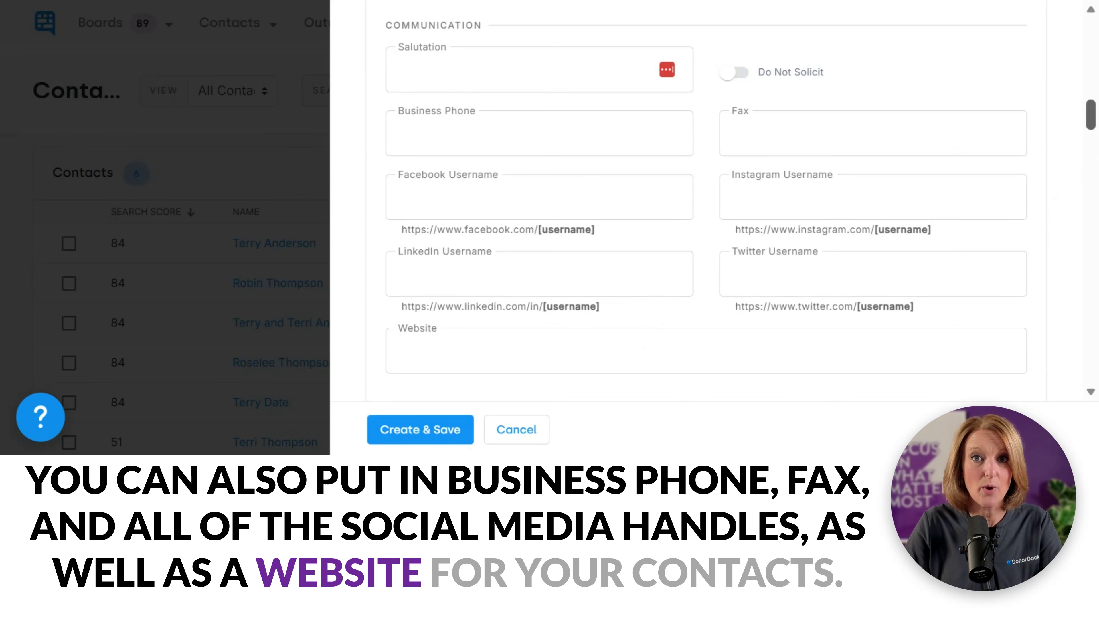
left_click_drag(1092, 116, 1093, 141)
left_click_drag(1092, 146, 1092, 147)
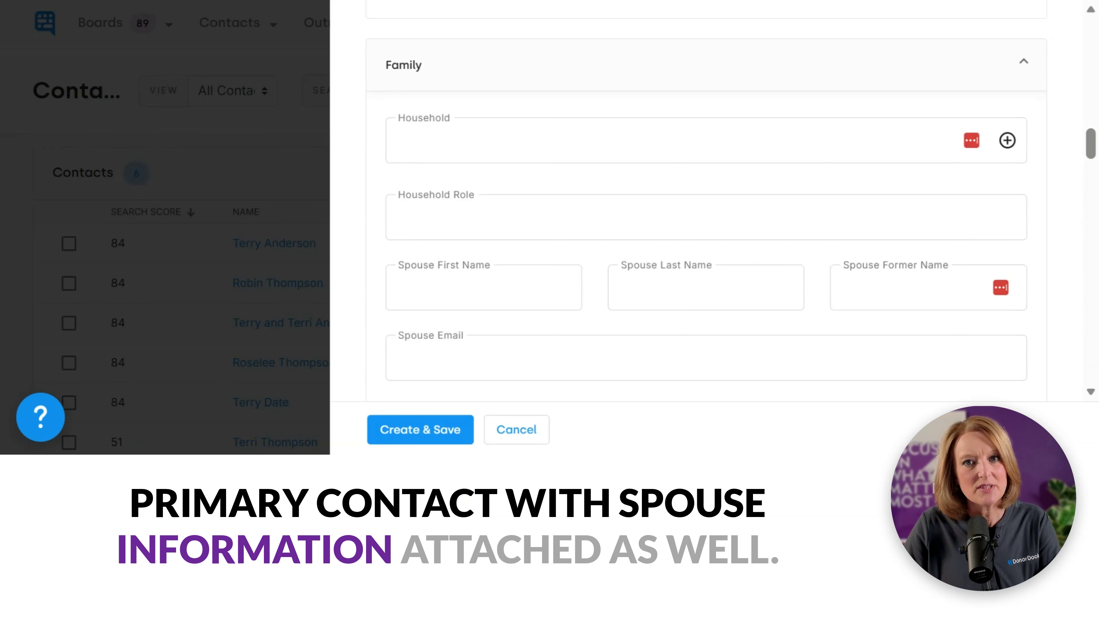
left_click_drag(1092, 145, 1091, 157)
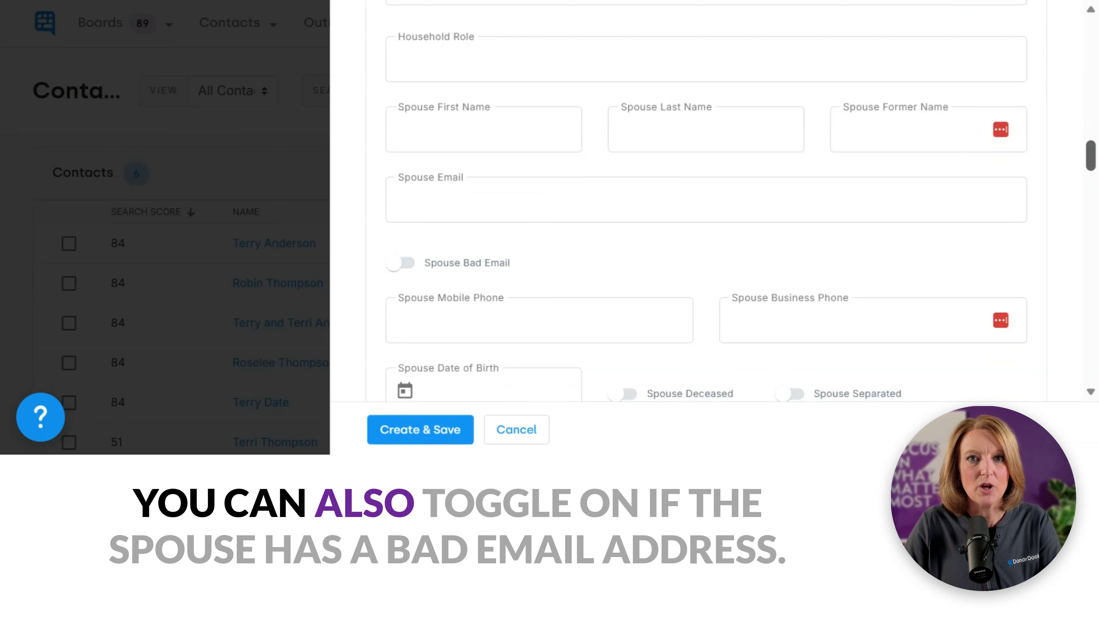
left_click_drag(1092, 156, 1091, 164)
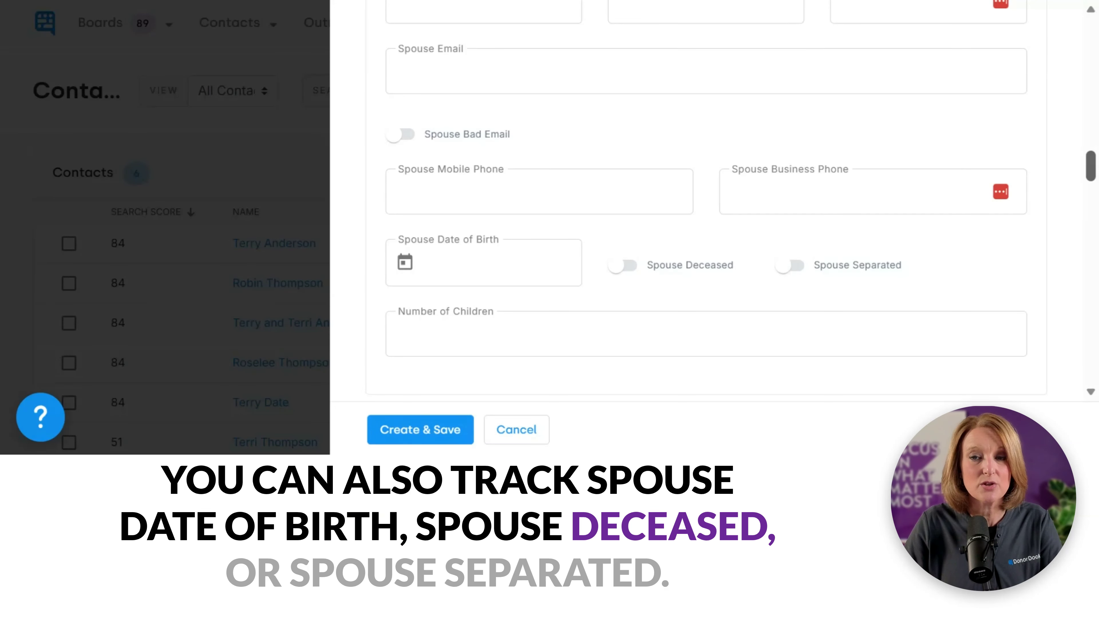
left_click_drag(1091, 173, 1093, 204)
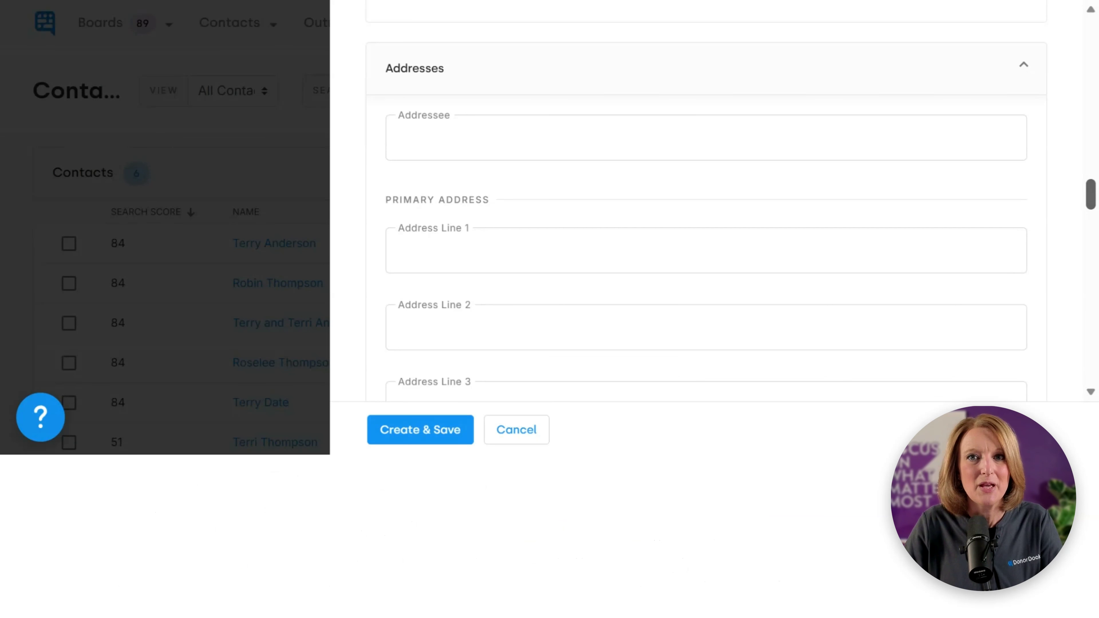
left_click_drag(1092, 193, 1092, 234)
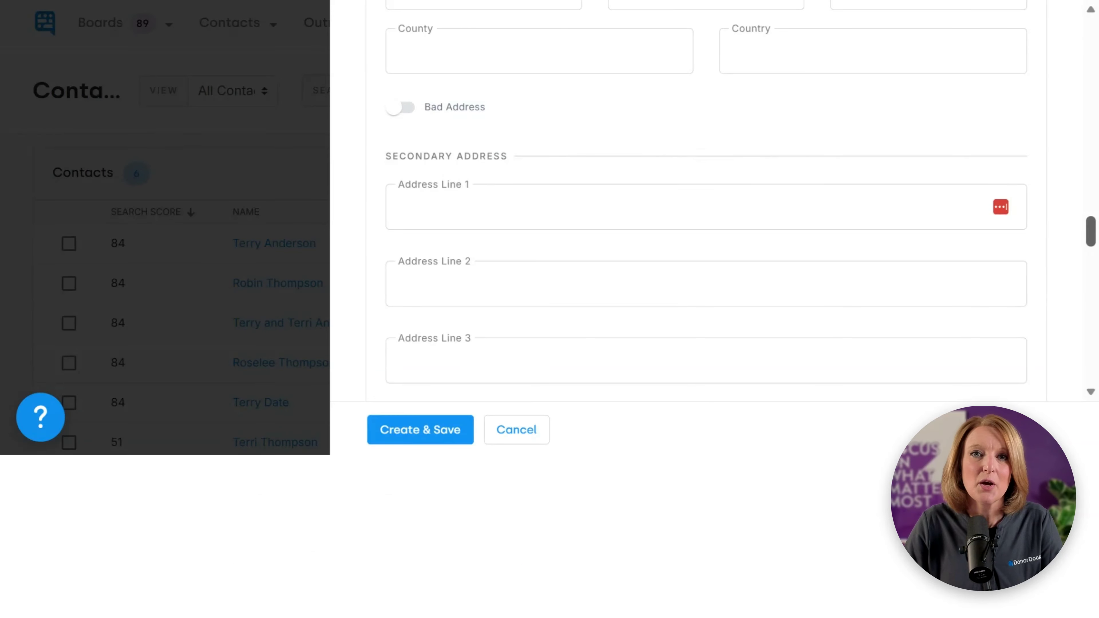
left_click_drag(1089, 232, 1090, 269)
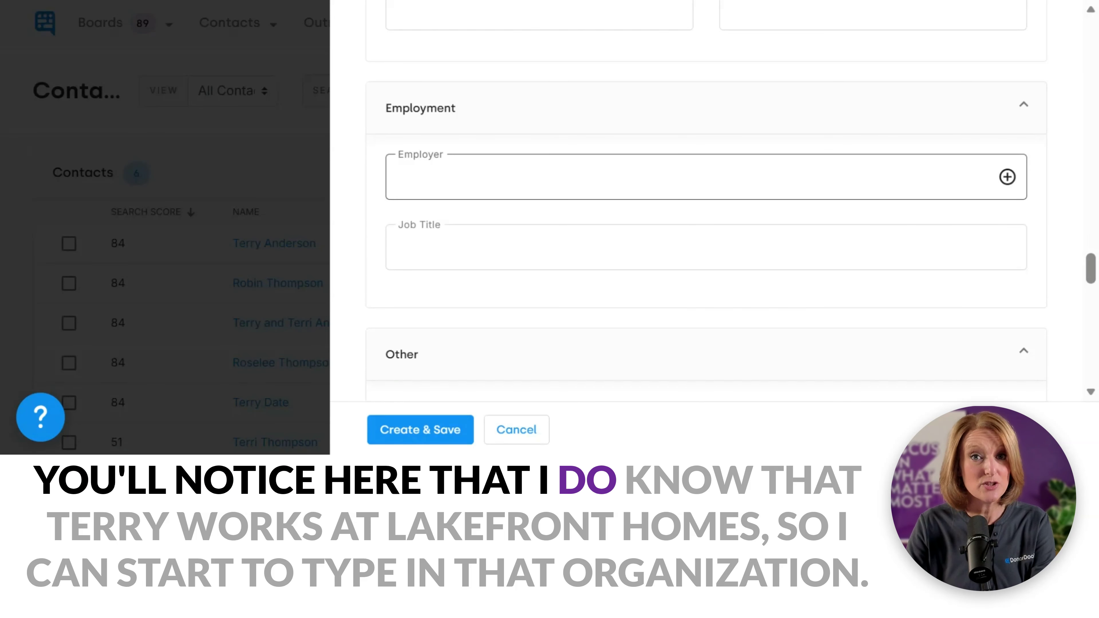
Step: Set the employer to Lakefront Homes Inc. and the job title to Communications Director
left_click(692, 177)
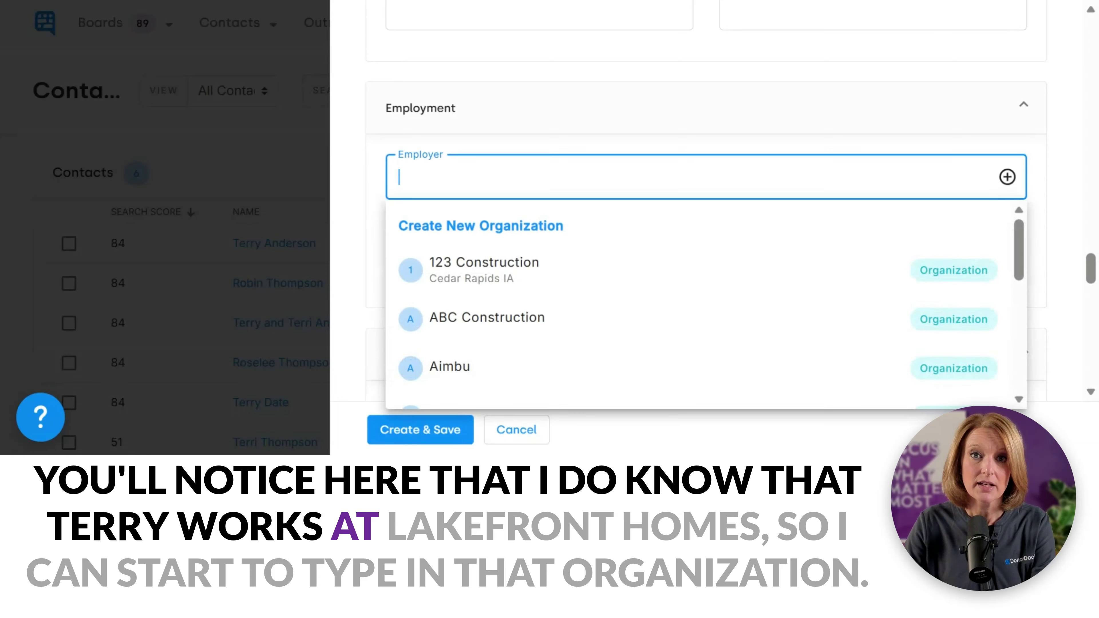
type("Lakefront")
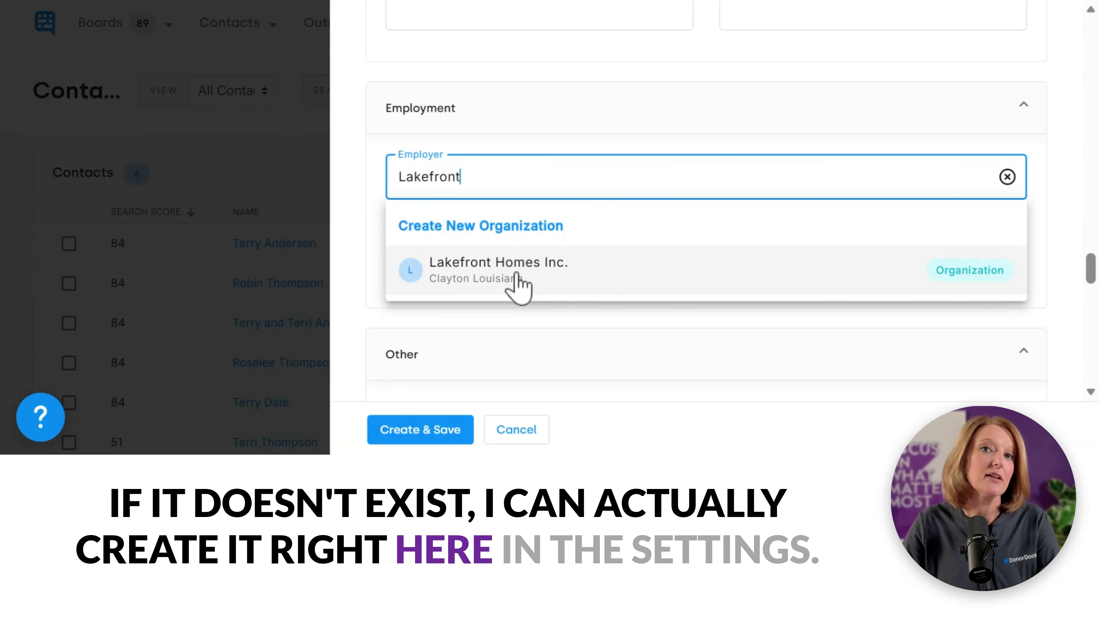
left_click(516, 275)
left_click(485, 265)
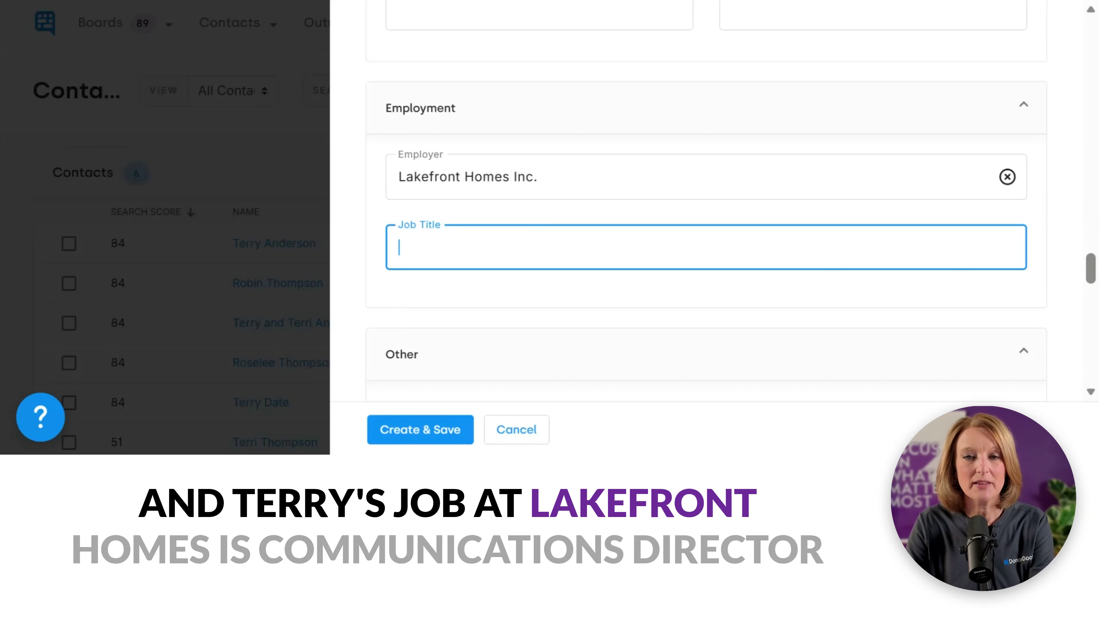
type("Communications Director")
scroll(1093, 299, "down", 7)
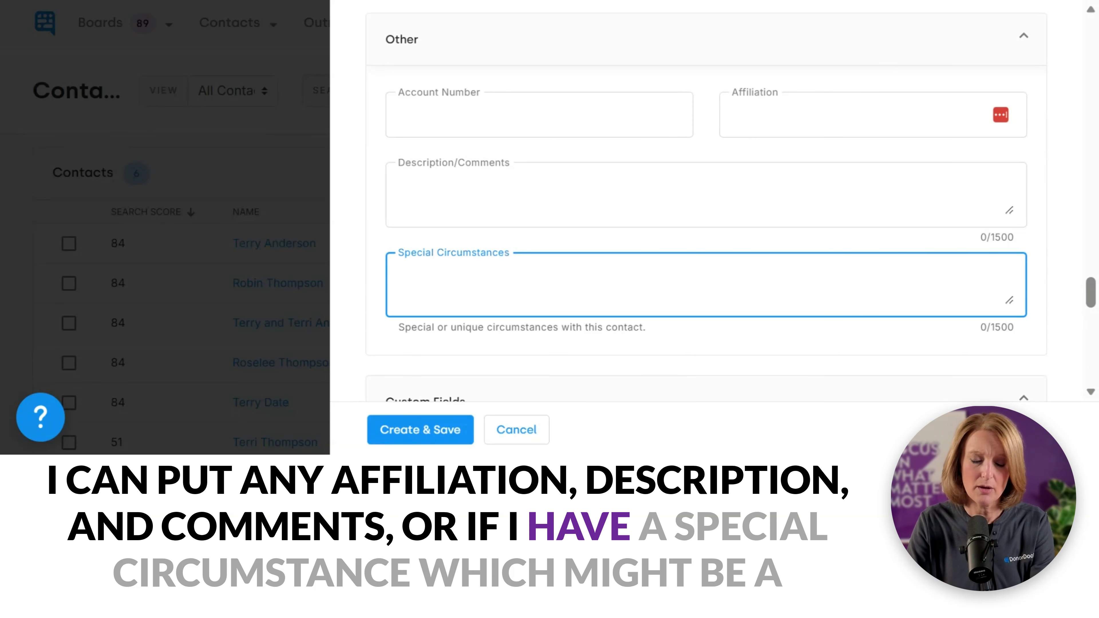
Step: Enter 'Very Important Note' under Special Circumstances and create the contact
type("V")
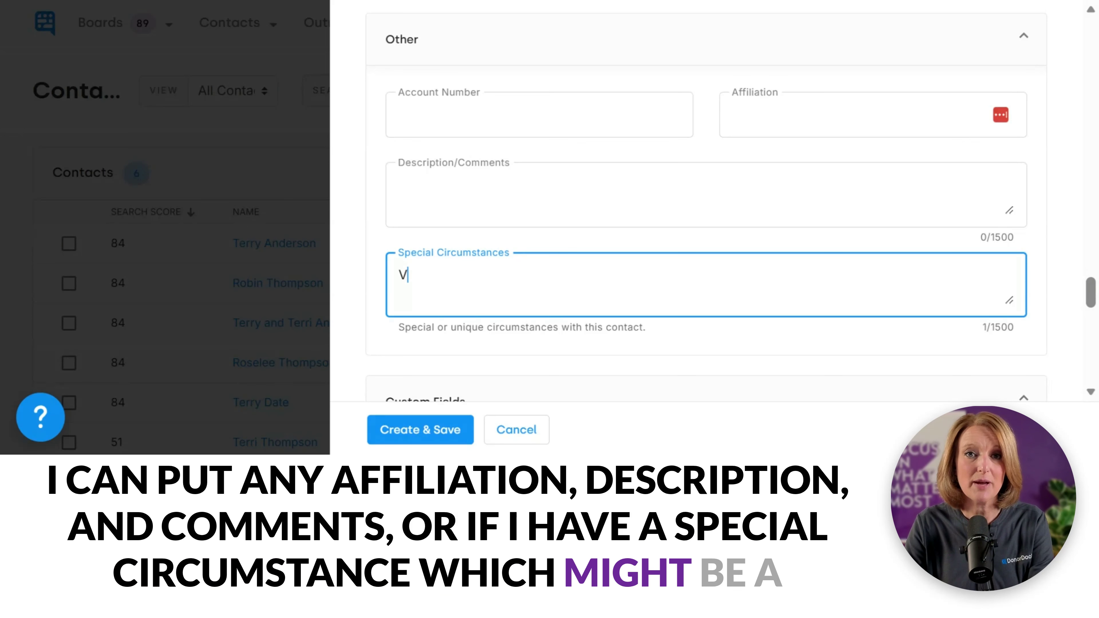
type("ery Import")
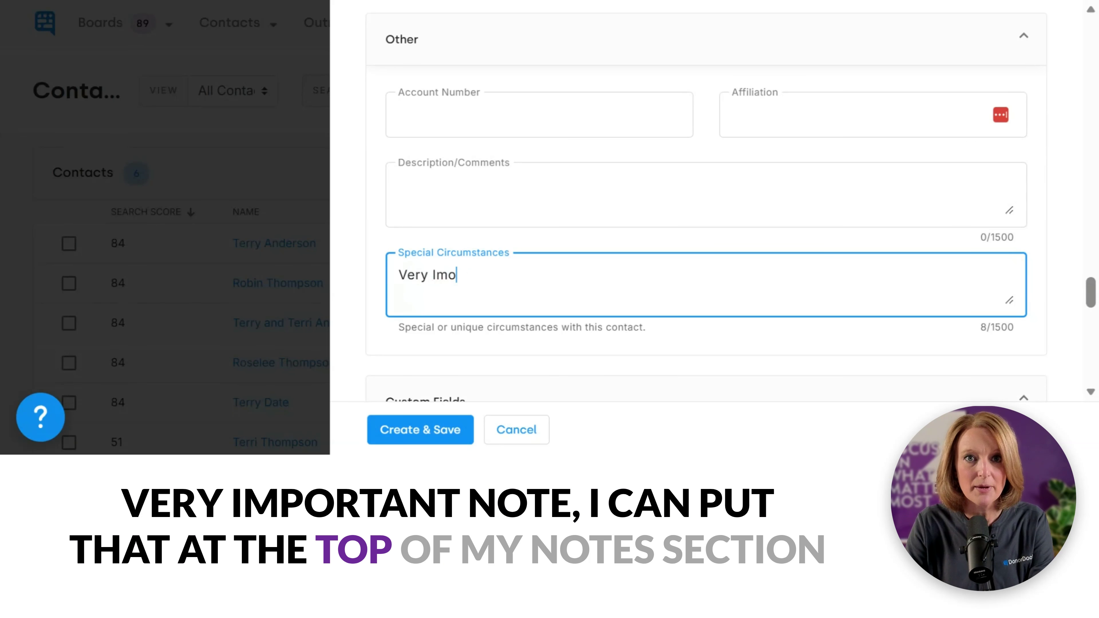
type("ant Note")
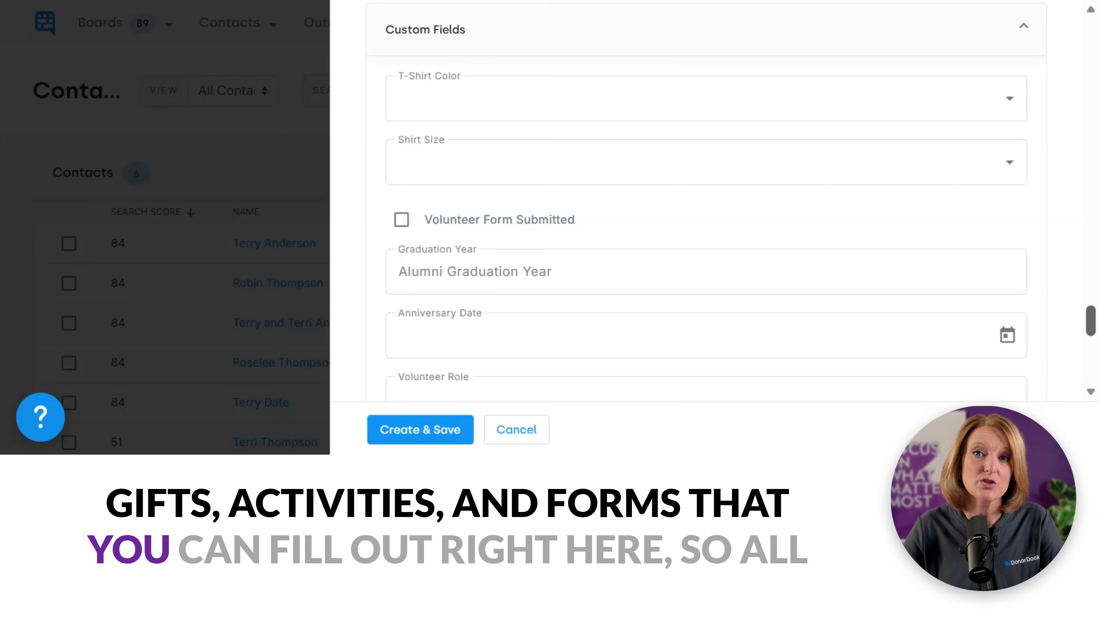
left_click_drag(1091, 325, 1088, 388)
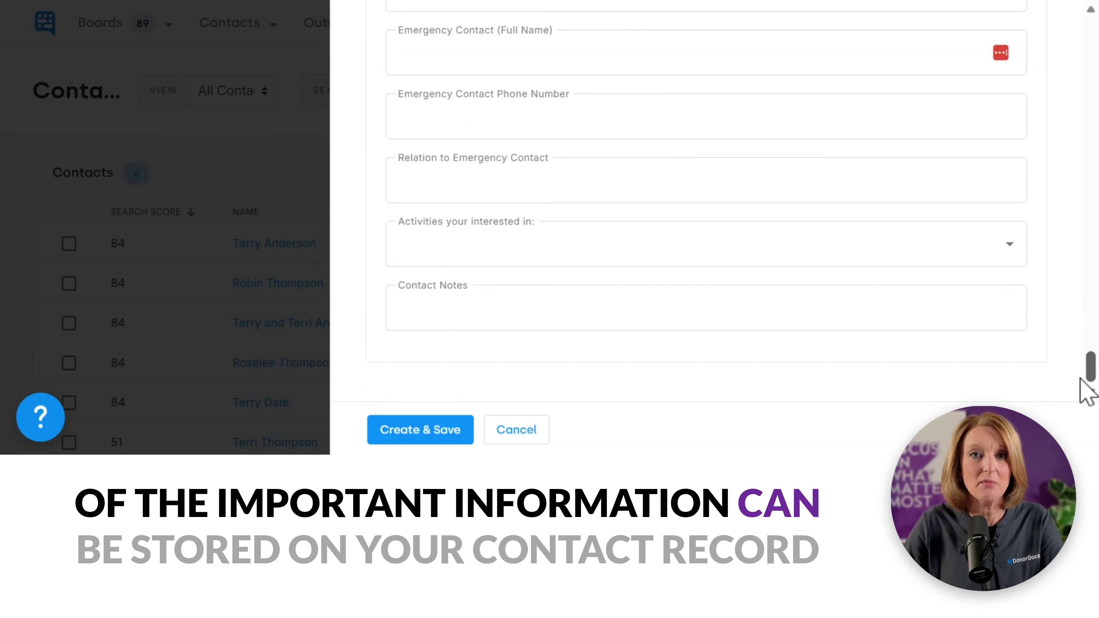
left_click(407, 441)
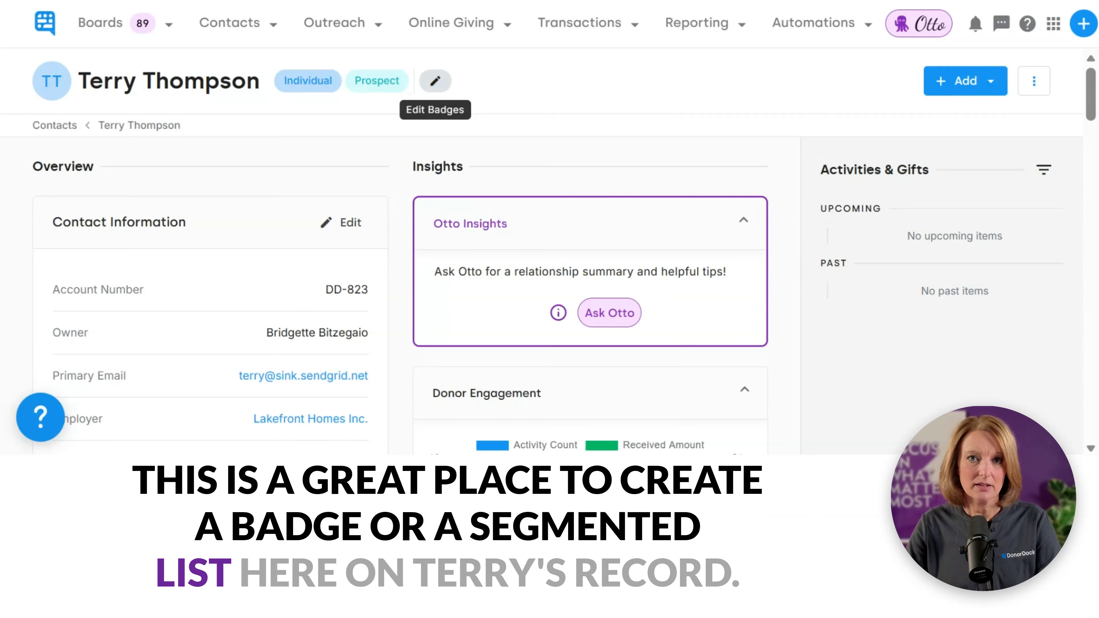
Step: Add the Potential Volunteer badge to the contact's badges
left_click(438, 88)
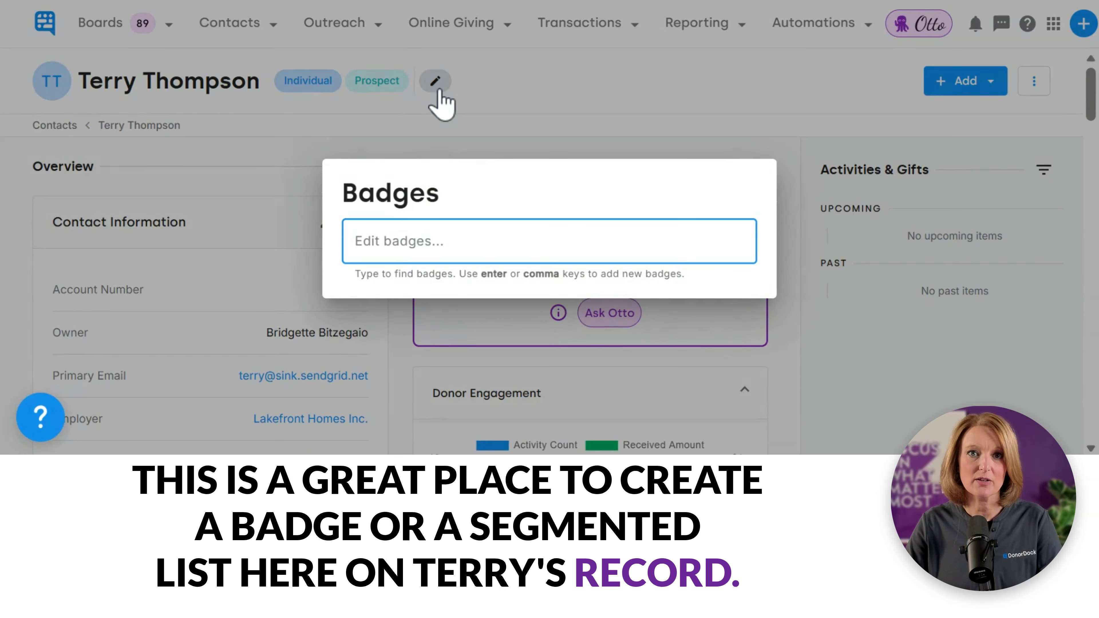
type("Poten")
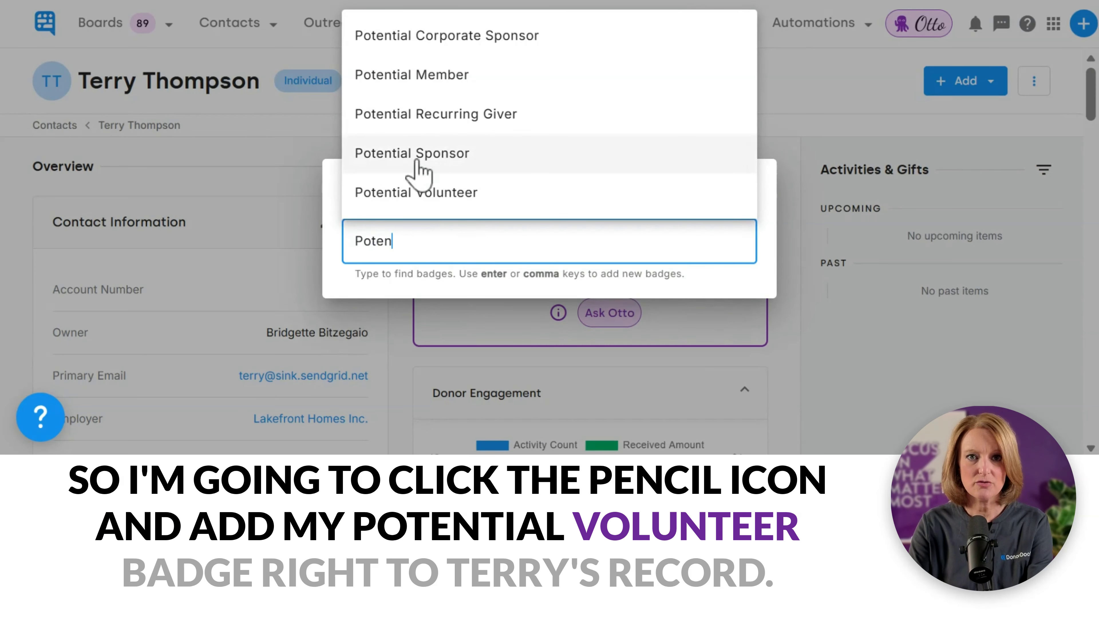
left_click(451, 194)
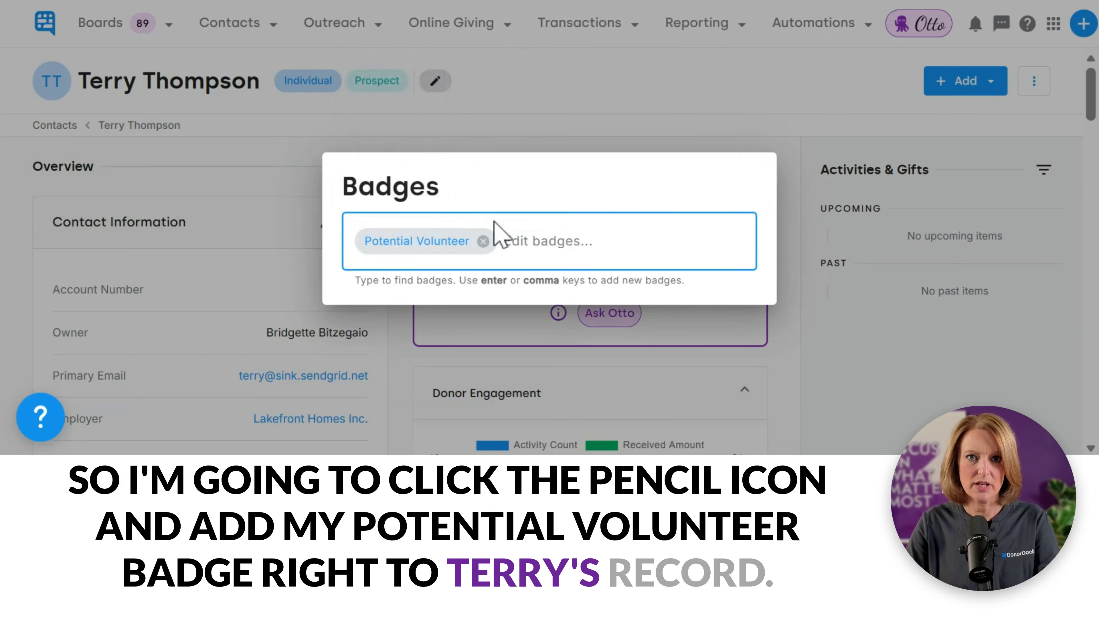
left_click(539, 133)
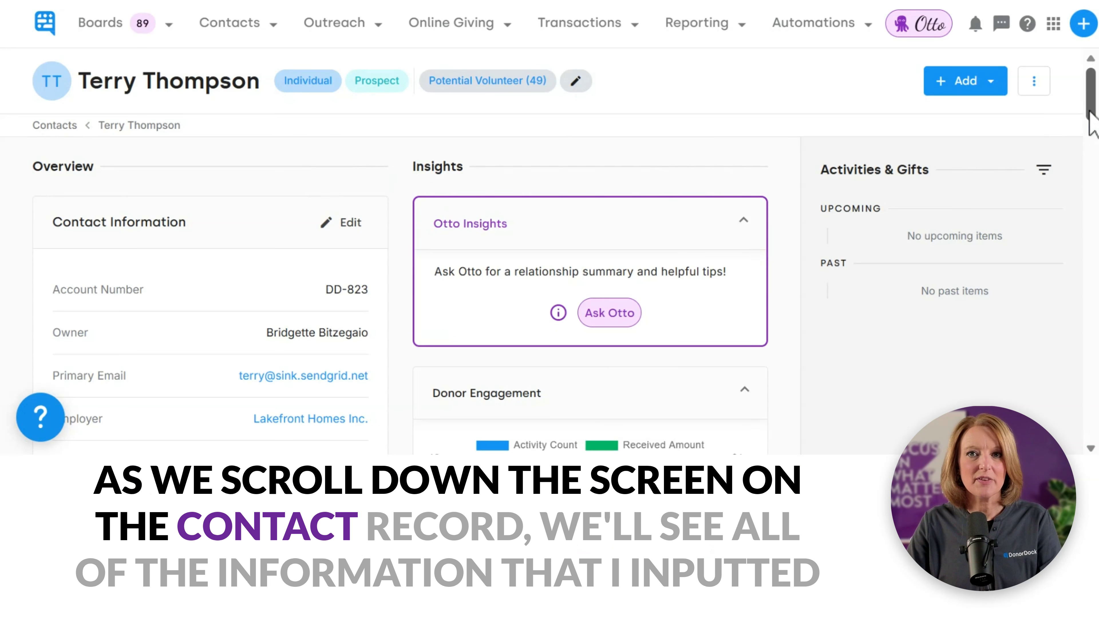
Step: Expand Contact Information to show all fields, including job title, addressee and salutation
left_click_drag(1093, 123, 1090, 135)
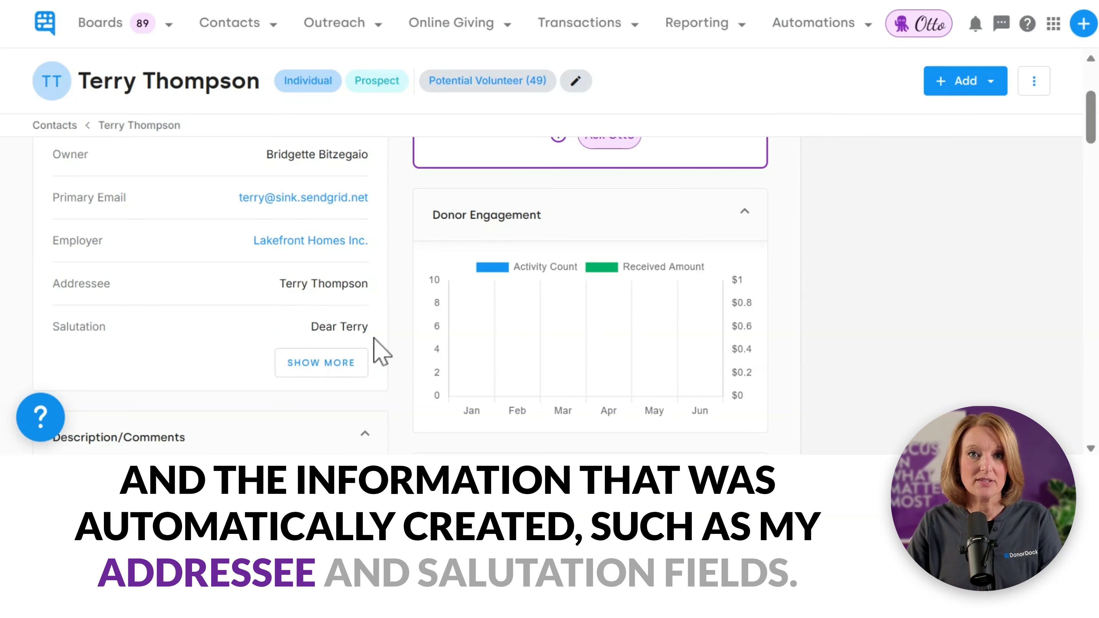
left_click(326, 372)
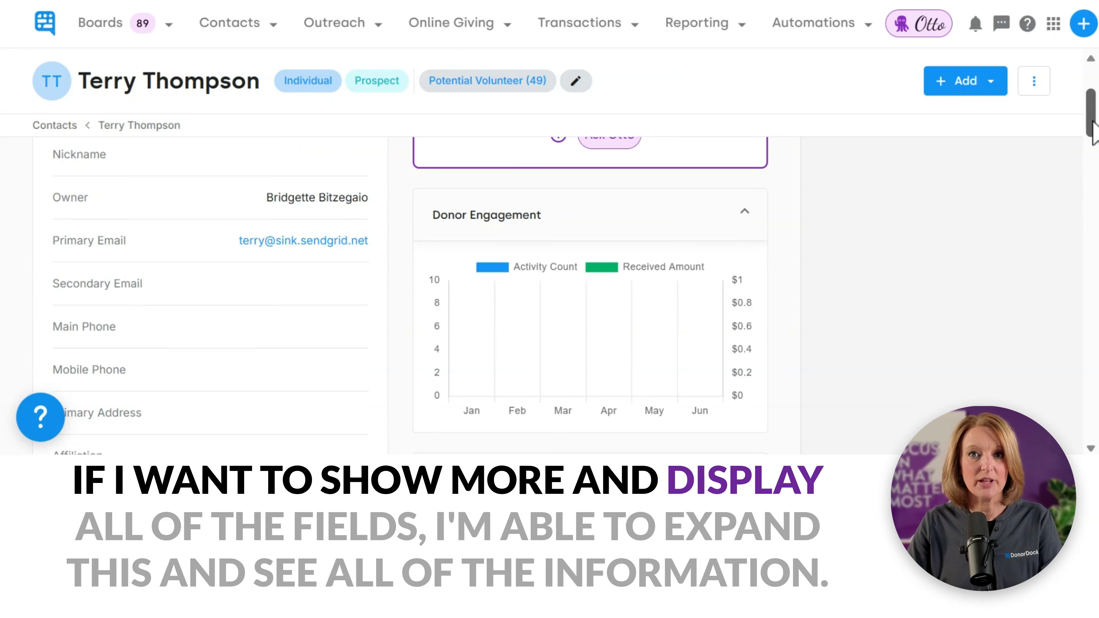
left_click_drag(1093, 123, 1093, 159)
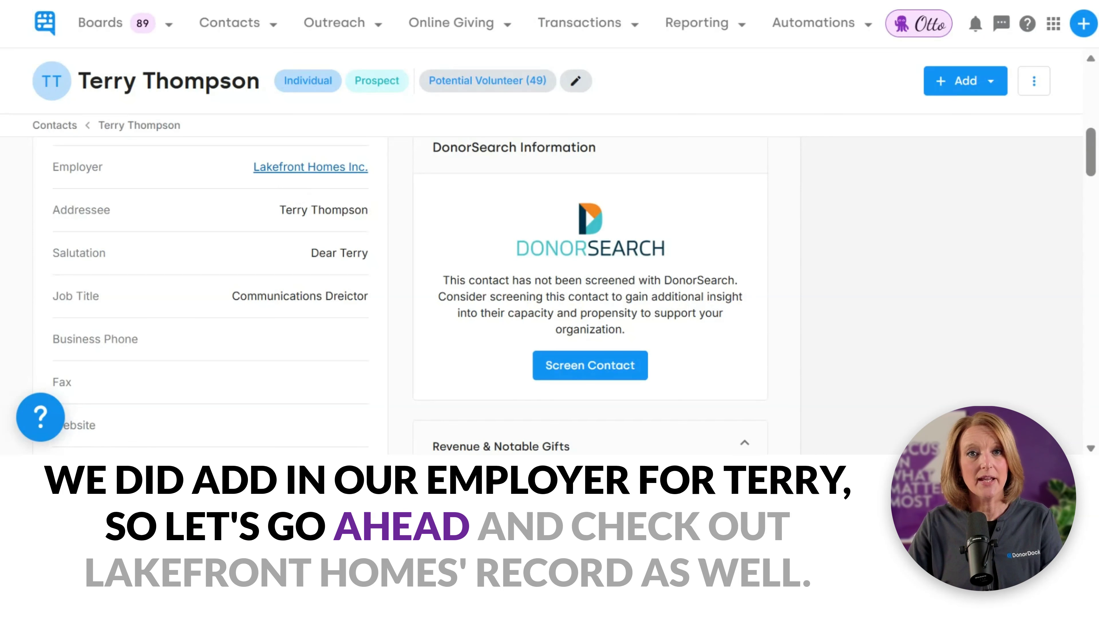
Step: Open Lakefront Homes Inc., locate the contact in its employee list, and return to them
left_click(290, 171)
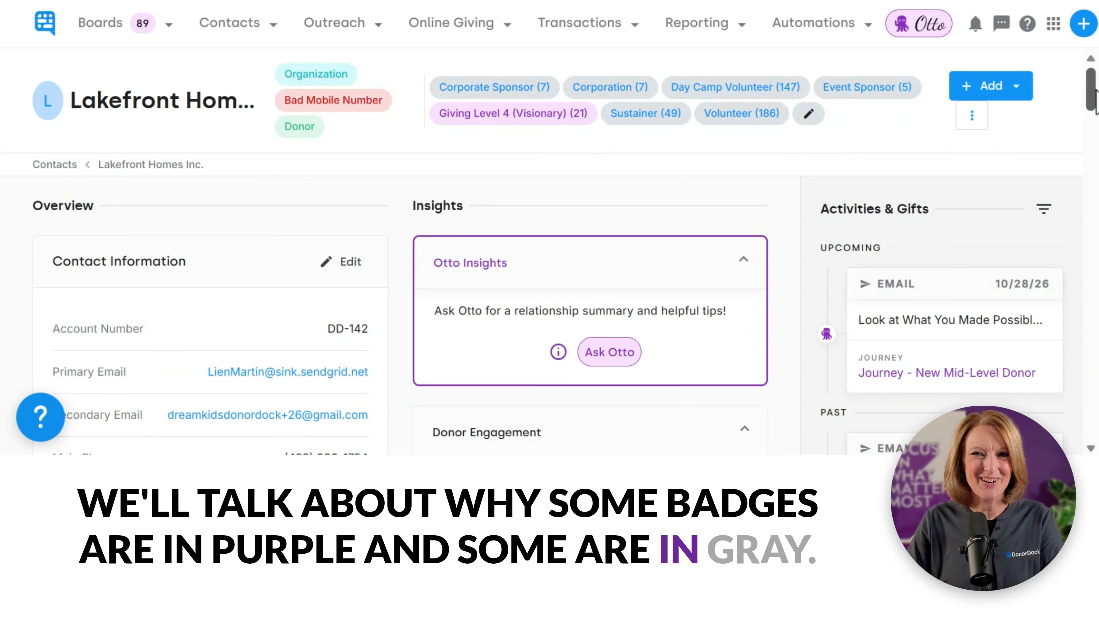
left_click_drag(1096, 97, 1080, 159)
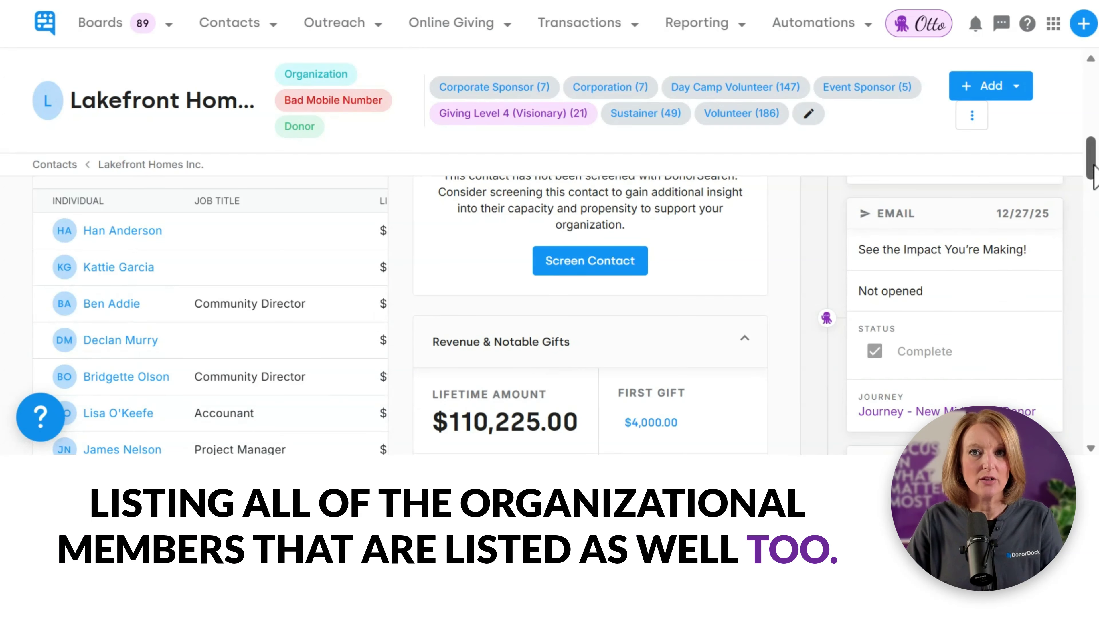
left_click_drag(1092, 167, 1092, 219)
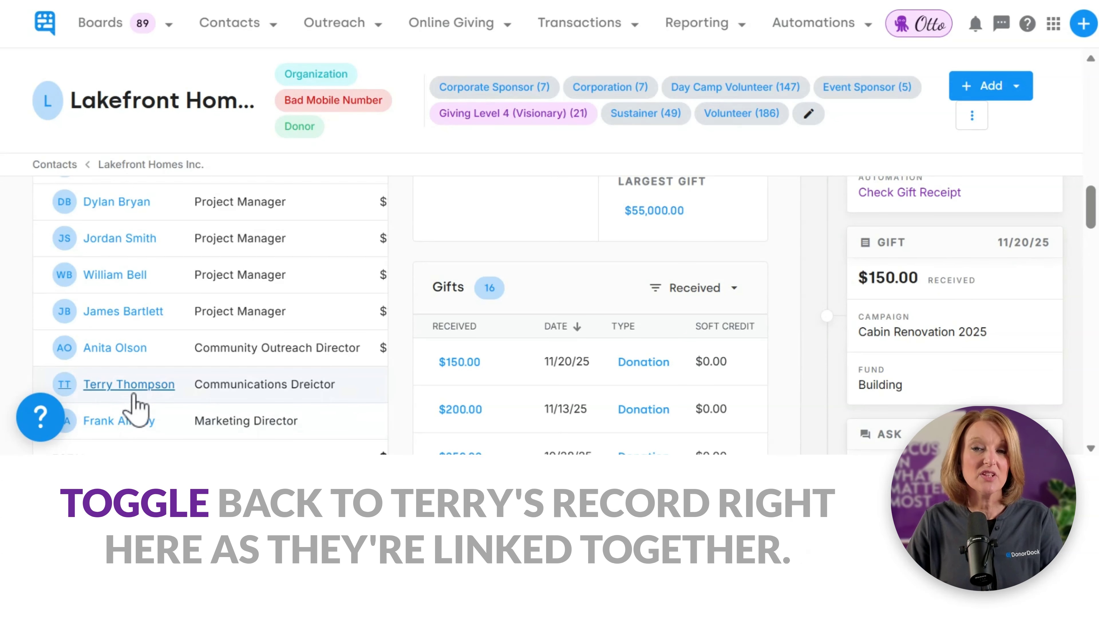
left_click(130, 385)
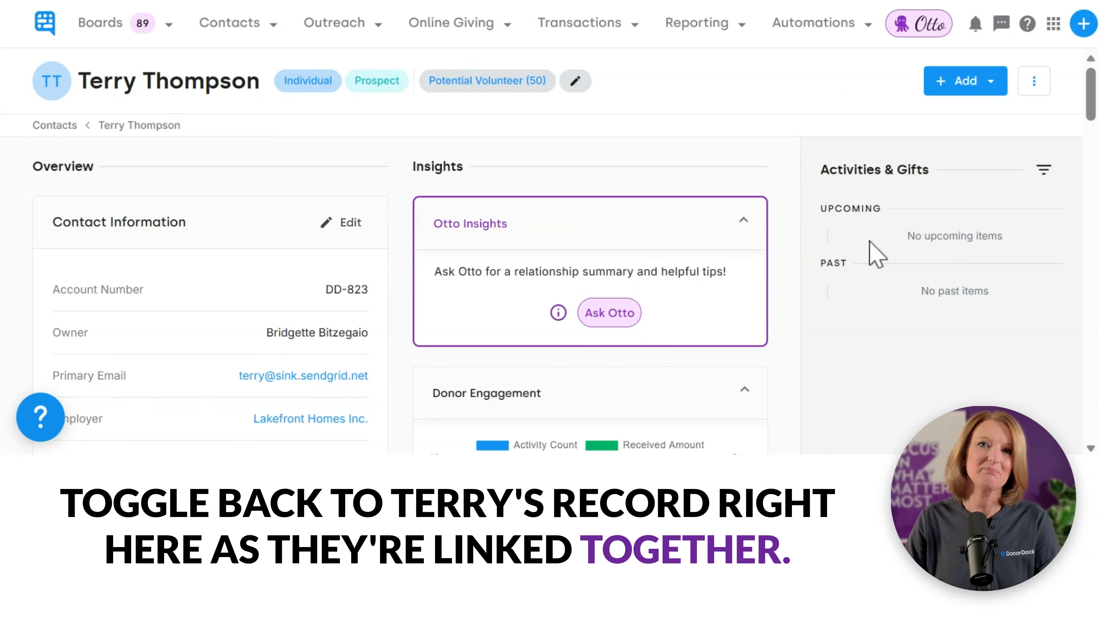
Step: Add a note to the contact's record saying they enjoy coffee
left_click_drag(1092, 98, 1095, 177)
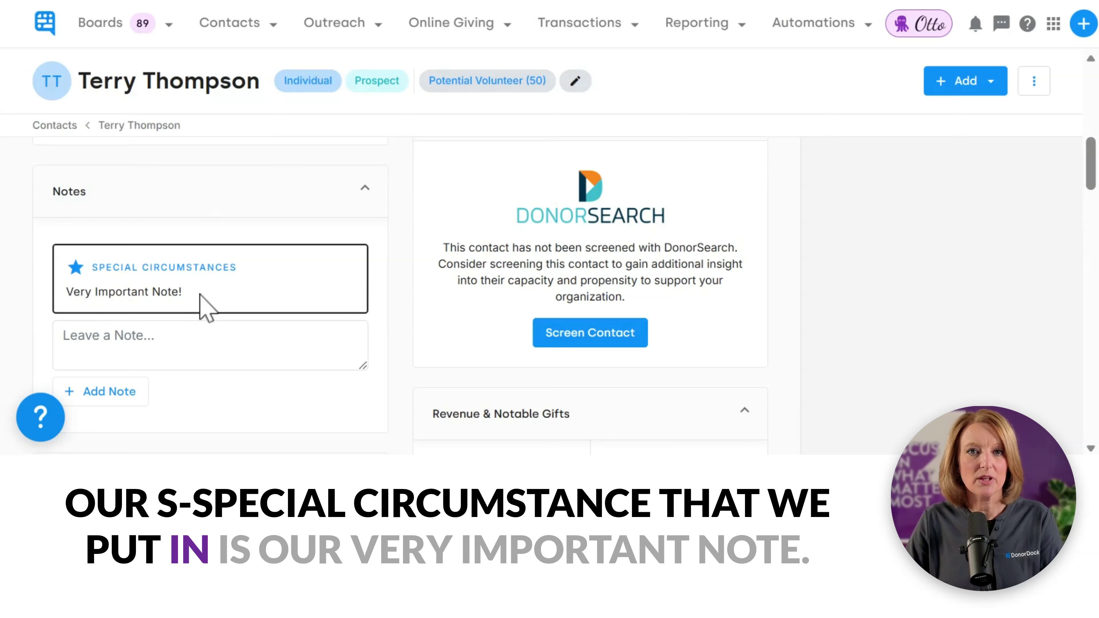
left_click(210, 345)
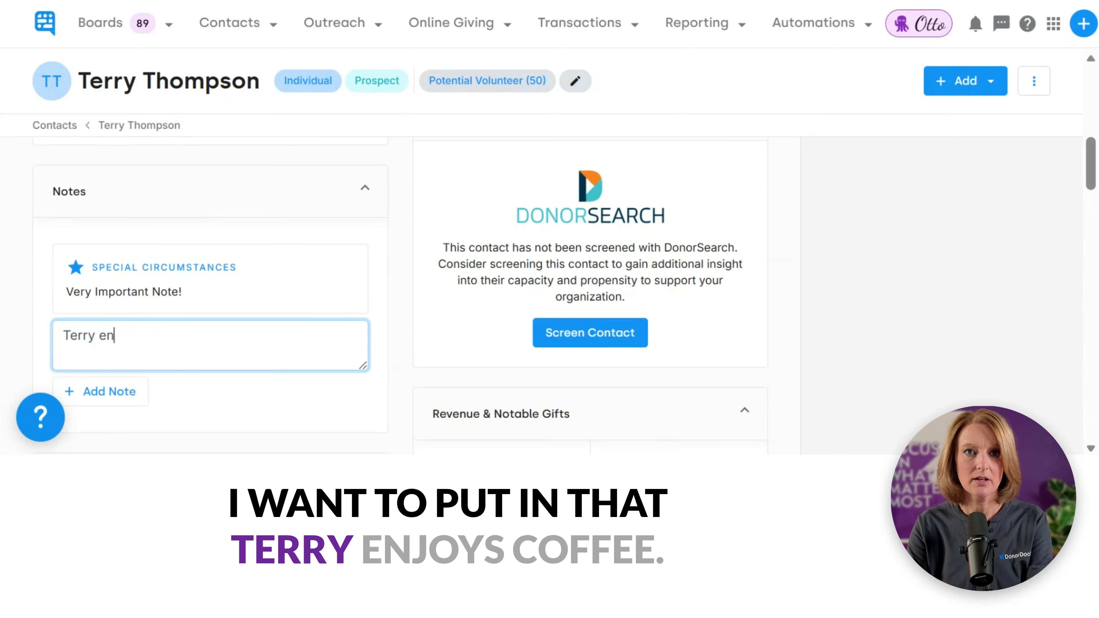
type("enjoys co")
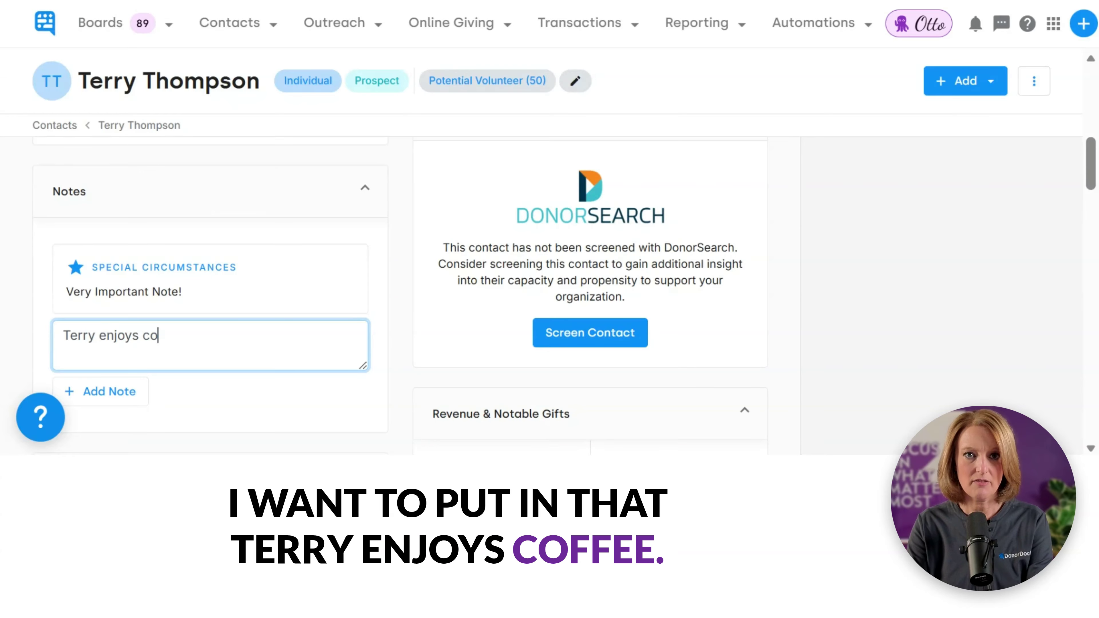
type("ffee")
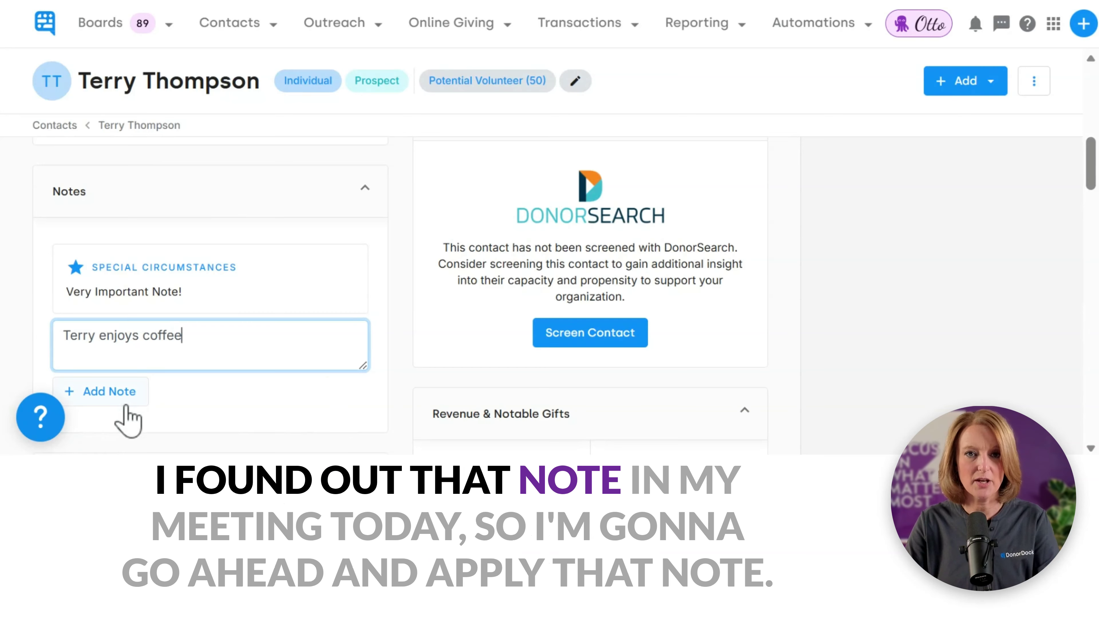
left_click(118, 402)
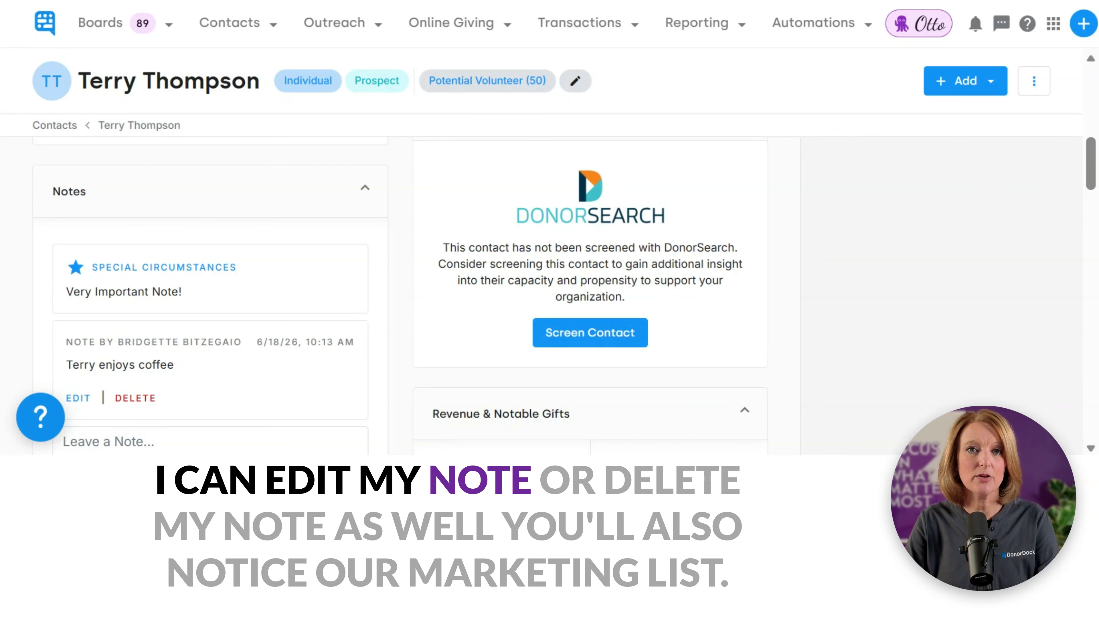
Step: Look over the contact's available outreach channel options, then close them
left_click_drag(1093, 162, 1093, 221)
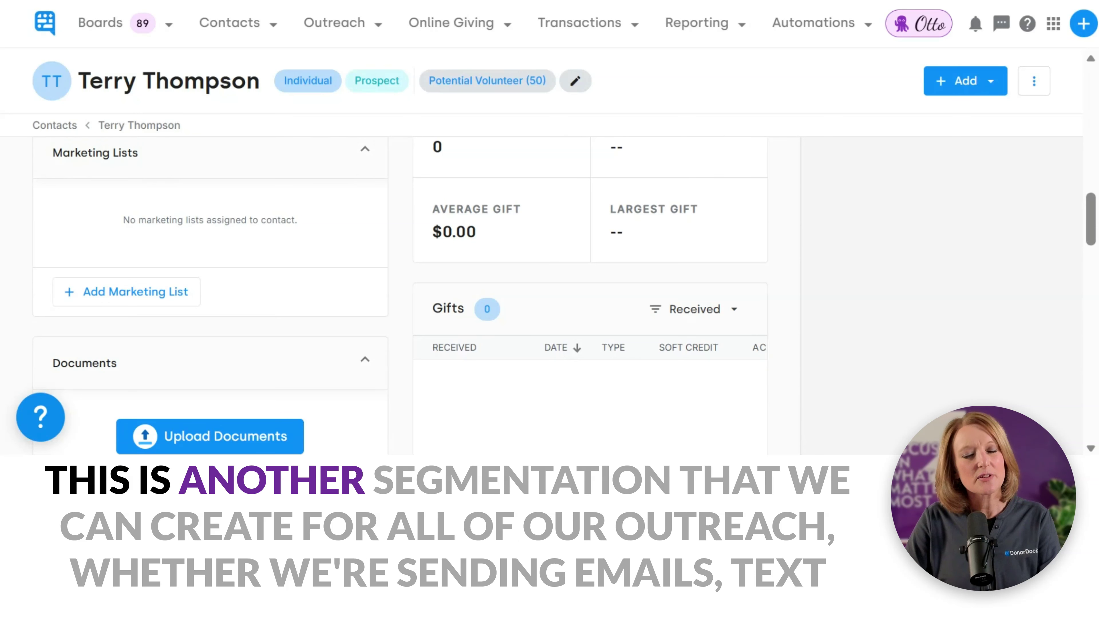
left_click(337, 28)
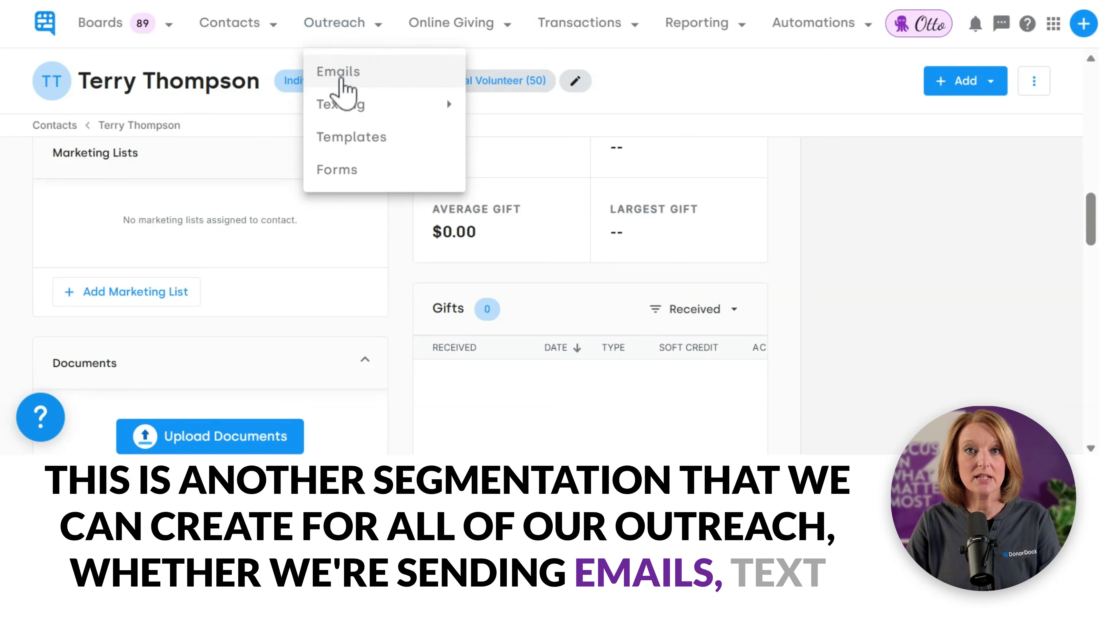
left_click(160, 233)
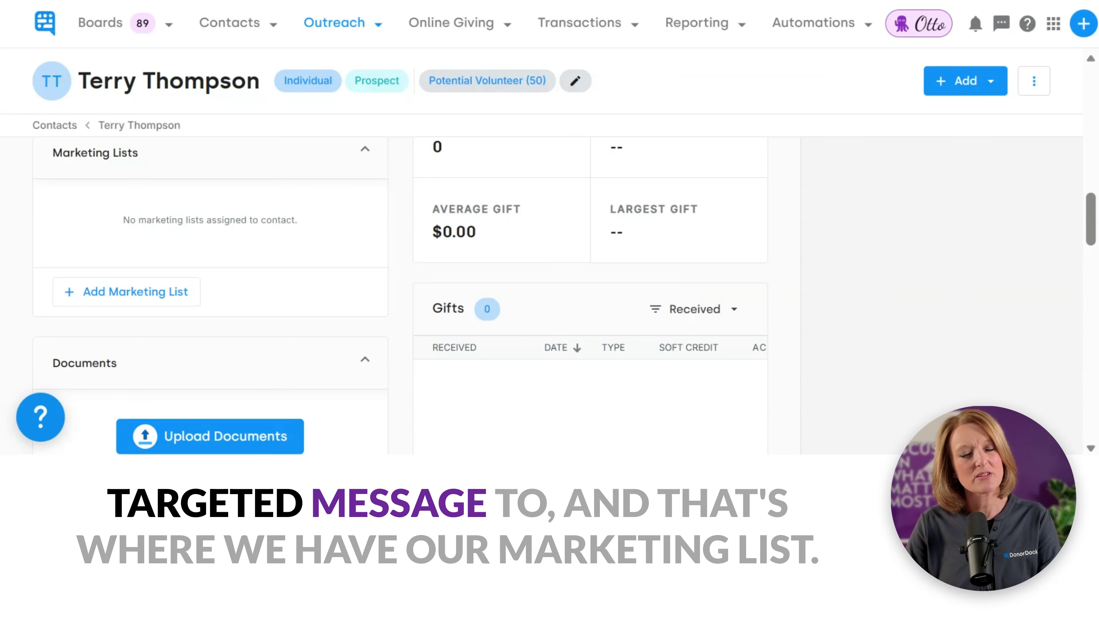
Step: Search 'Volun' and add the contact to the Volunteer Opportunities marketing list
left_click(123, 303)
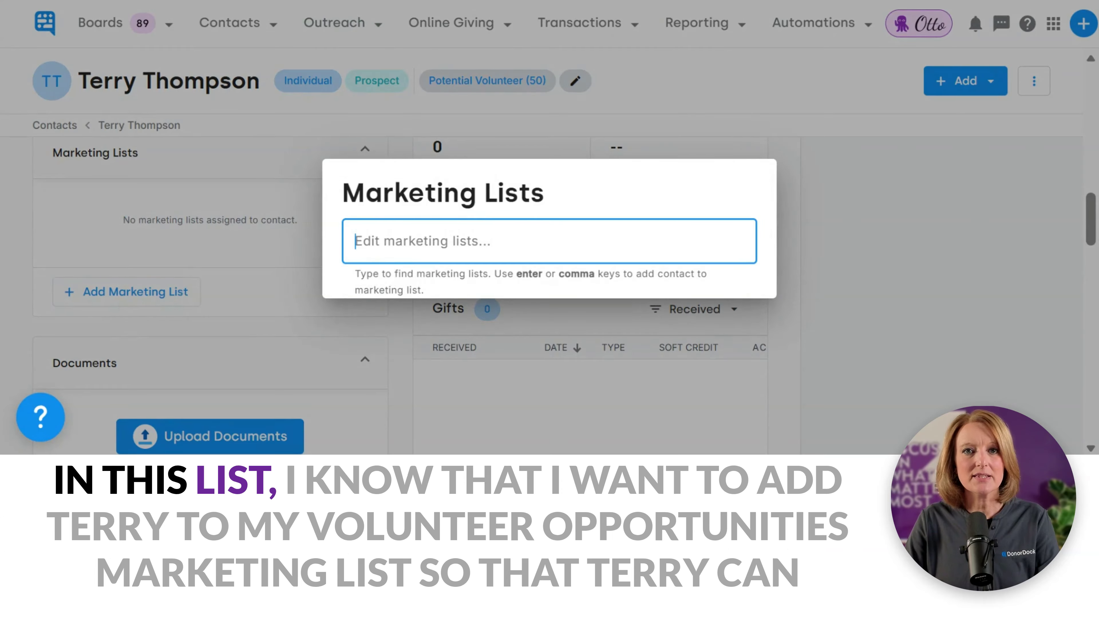
type("Volun")
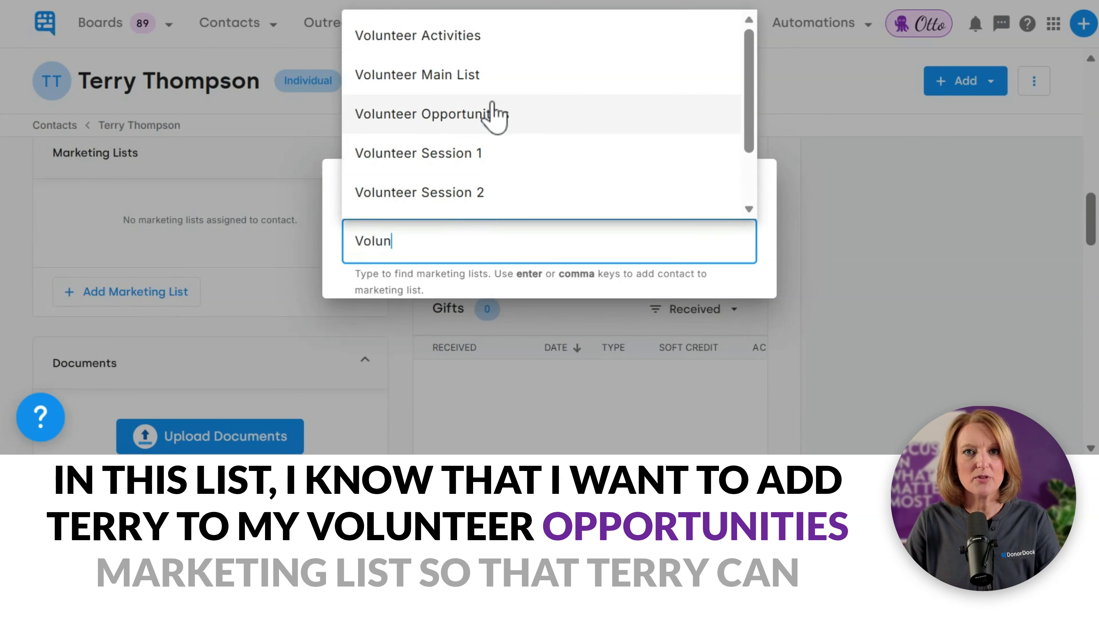
left_click(504, 119)
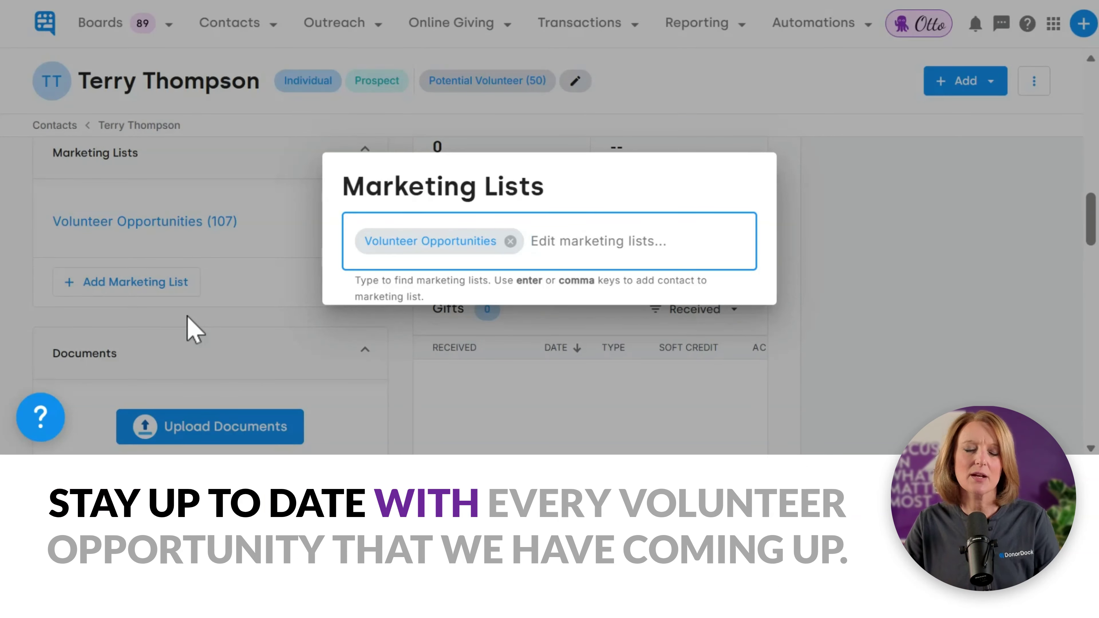
left_click(237, 338)
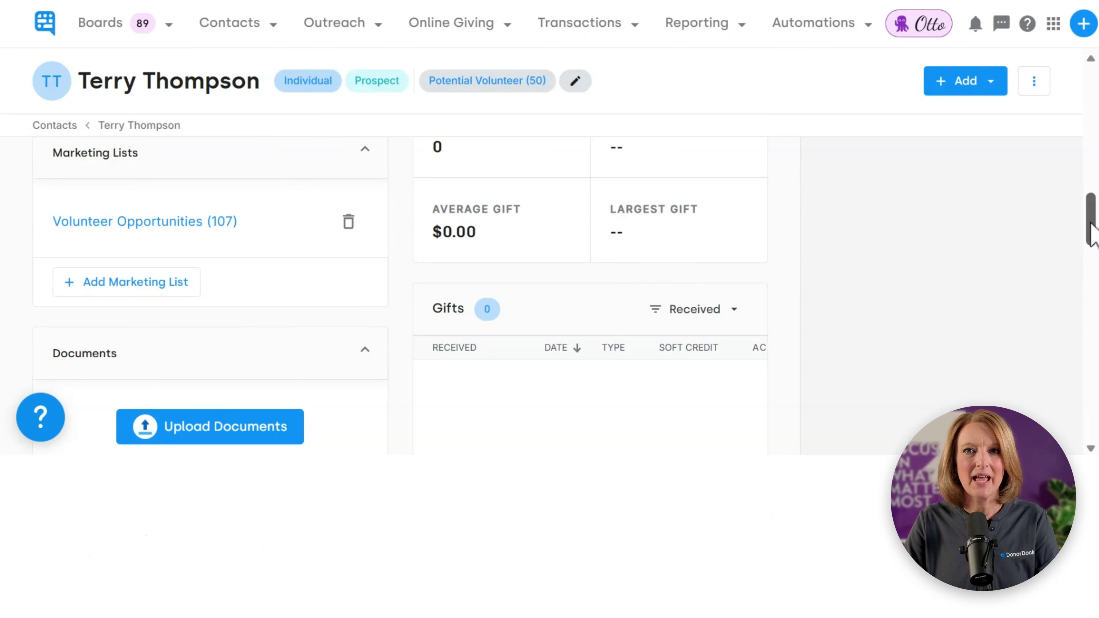
scroll(1089, 236, "down", 3)
left_click_drag(1091, 236, 1096, 239)
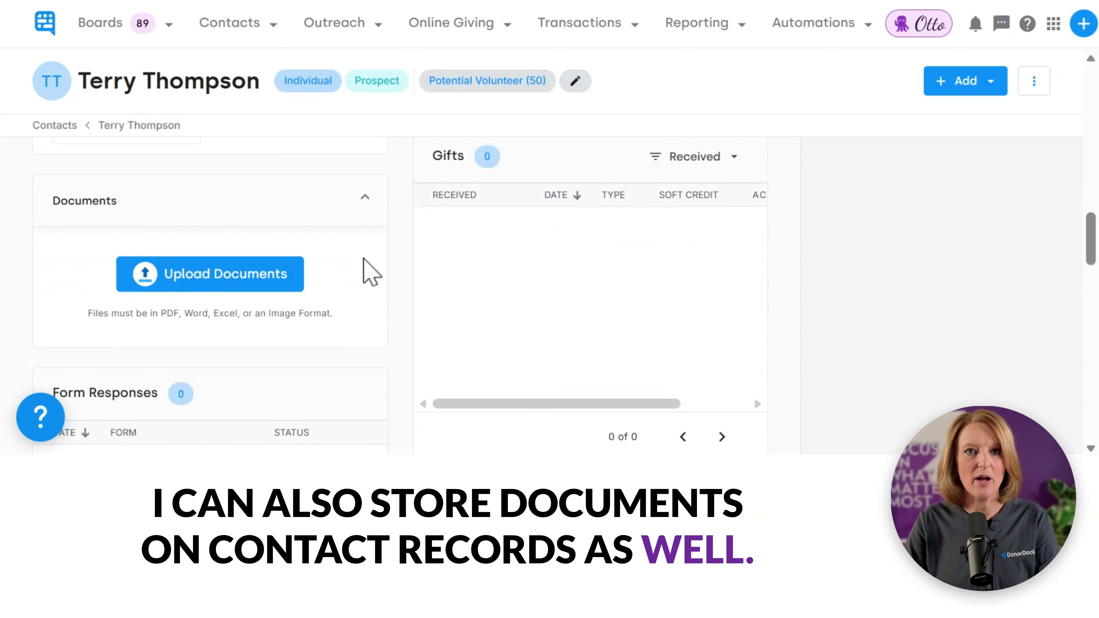
scroll(1092, 260, "down", 4)
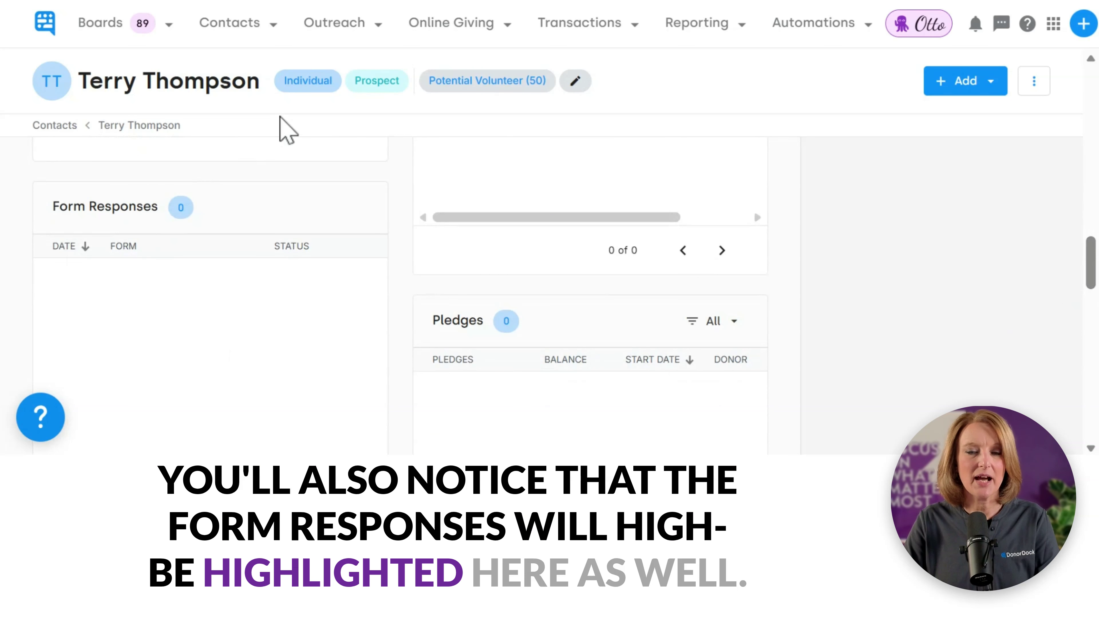
left_click(334, 24)
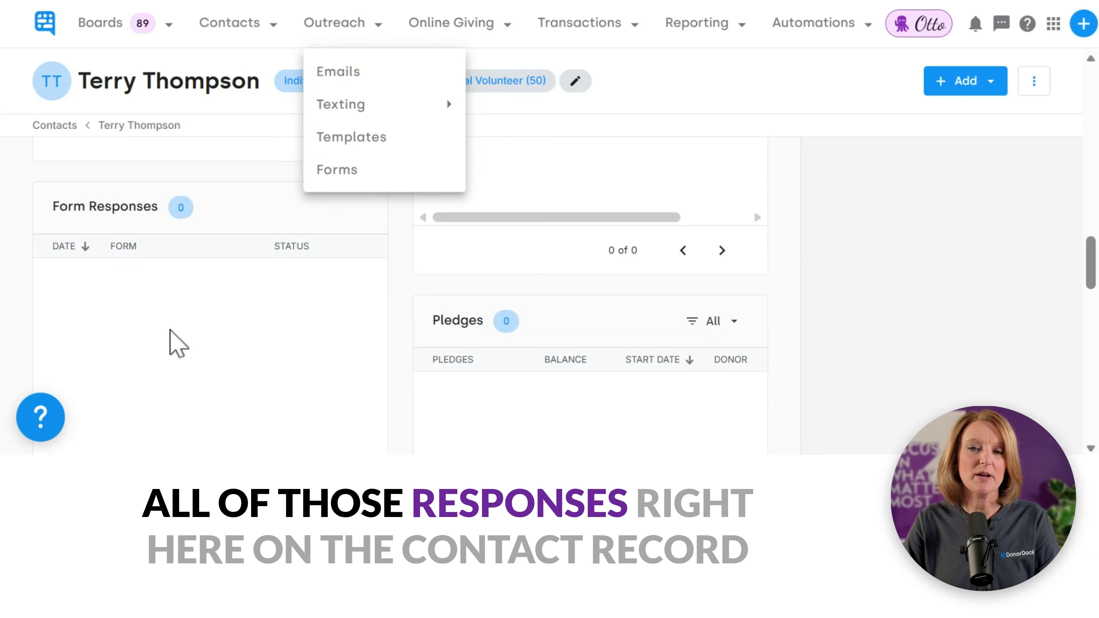
left_click(909, 251)
left_click_drag(1091, 267, 1091, 99)
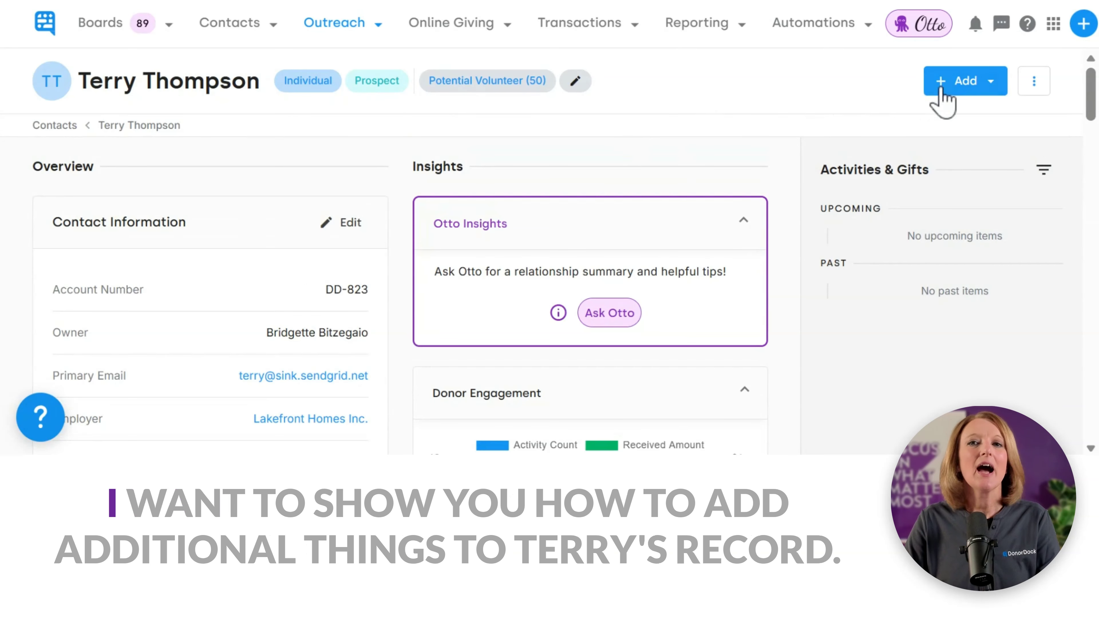
Step: Start a new Meeting activity titled 'Intro Coffee Meeting' for the contact, dated 06/18/2026
left_click(970, 88)
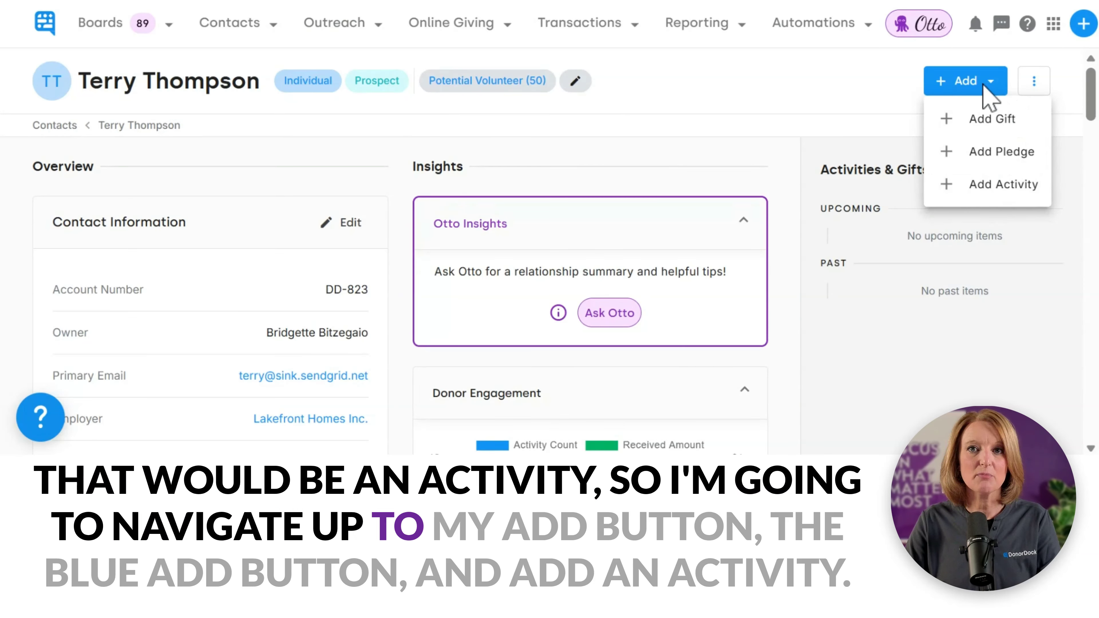
left_click(991, 194)
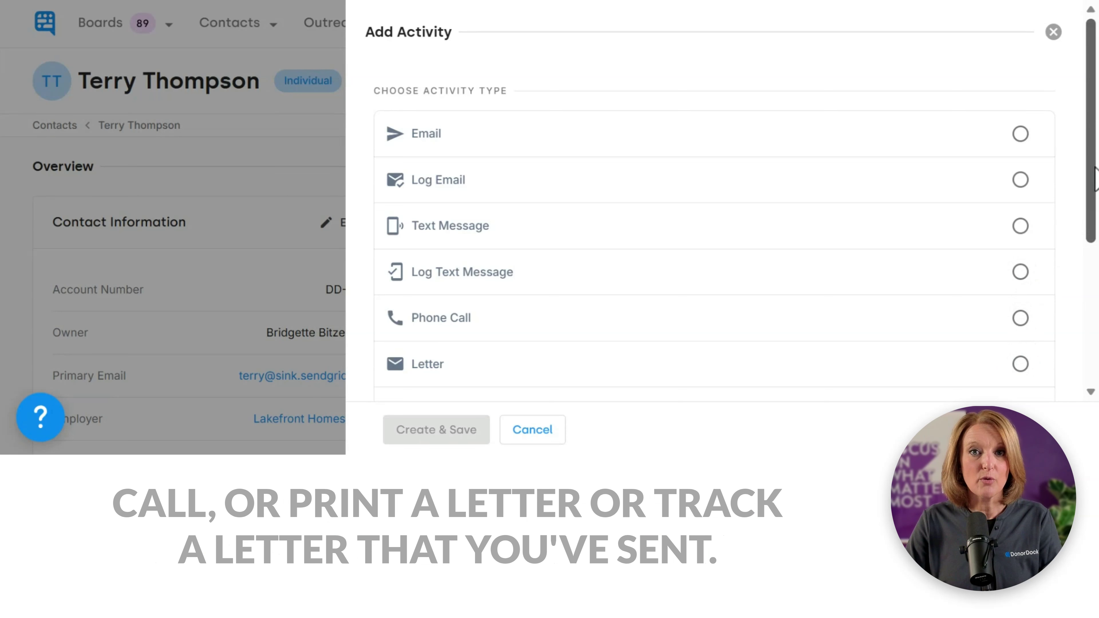
left_click_drag(1091, 162, 1092, 277)
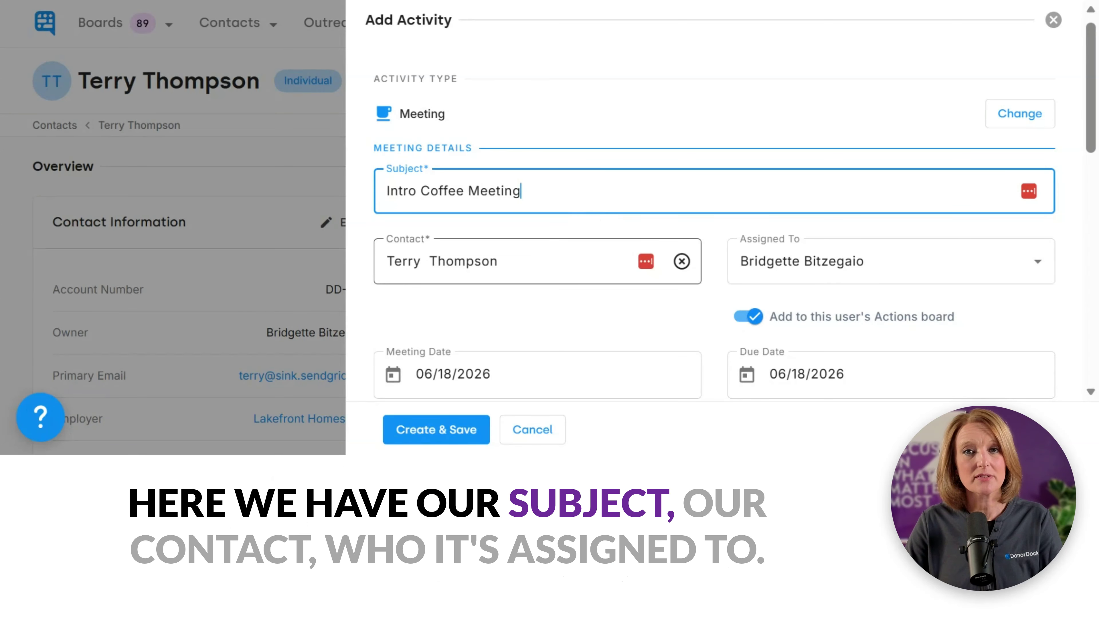
Step: Keep the meeting's current assignee and set its status to Complete
left_click(847, 282)
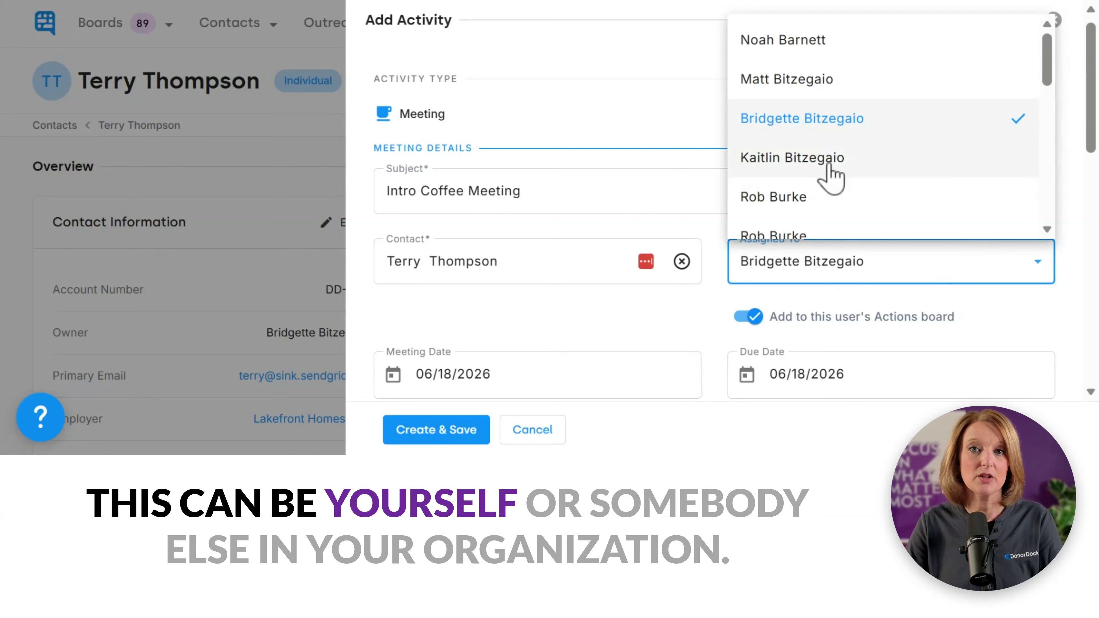
left_click(835, 118)
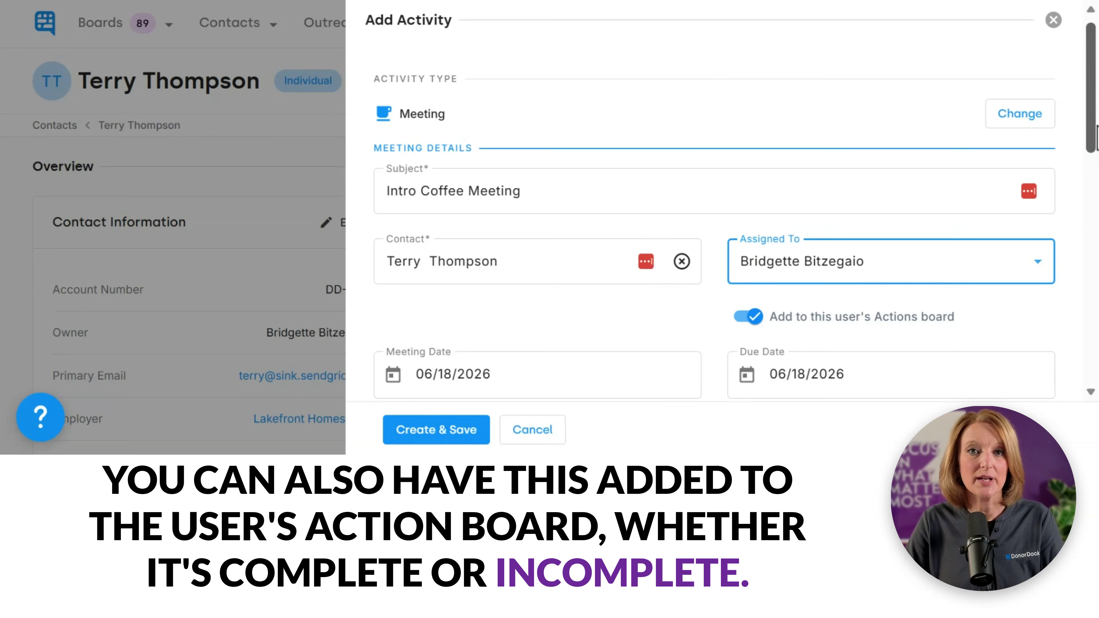
left_click_drag(1097, 134, 1079, 199)
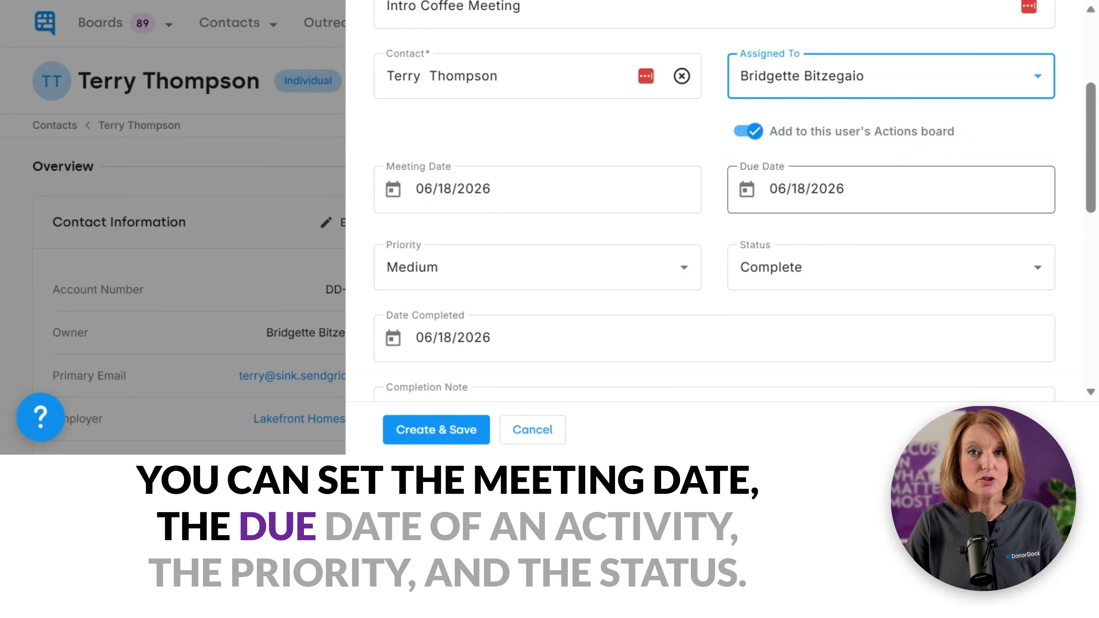
left_click(801, 280)
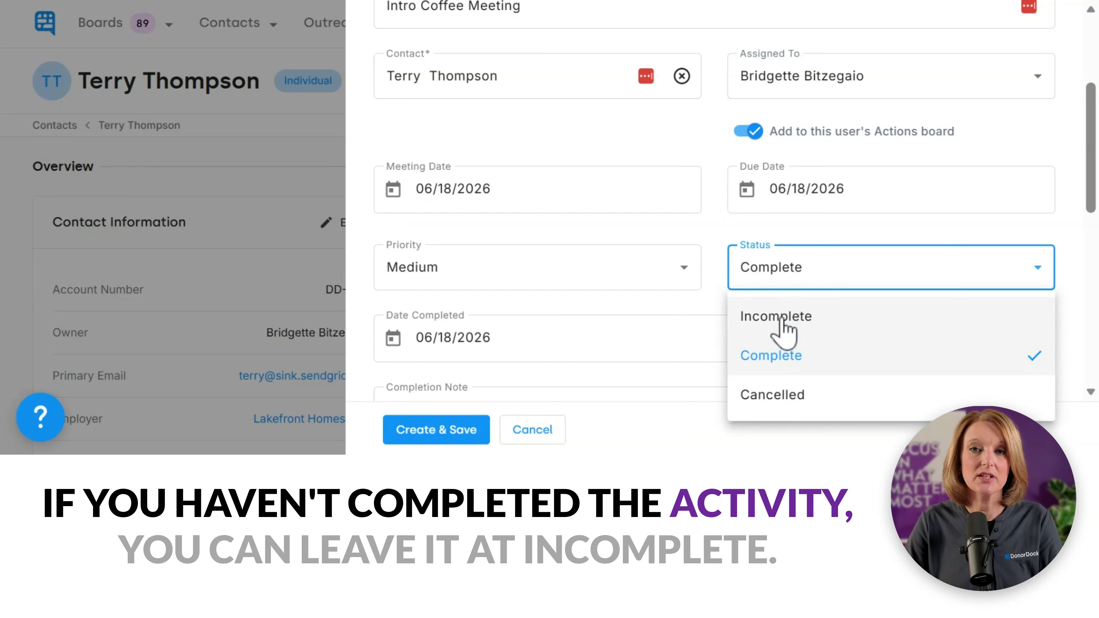
left_click(783, 354)
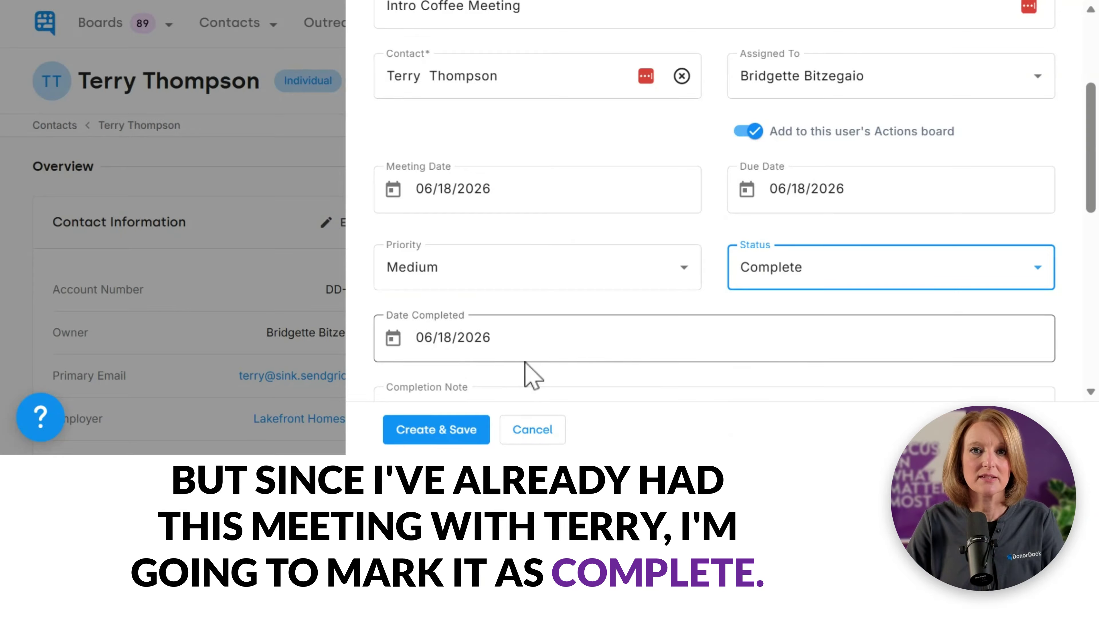
Step: Review the completion note and custom fields, then create and save the meeting
scroll(1082, 217, "down", 1)
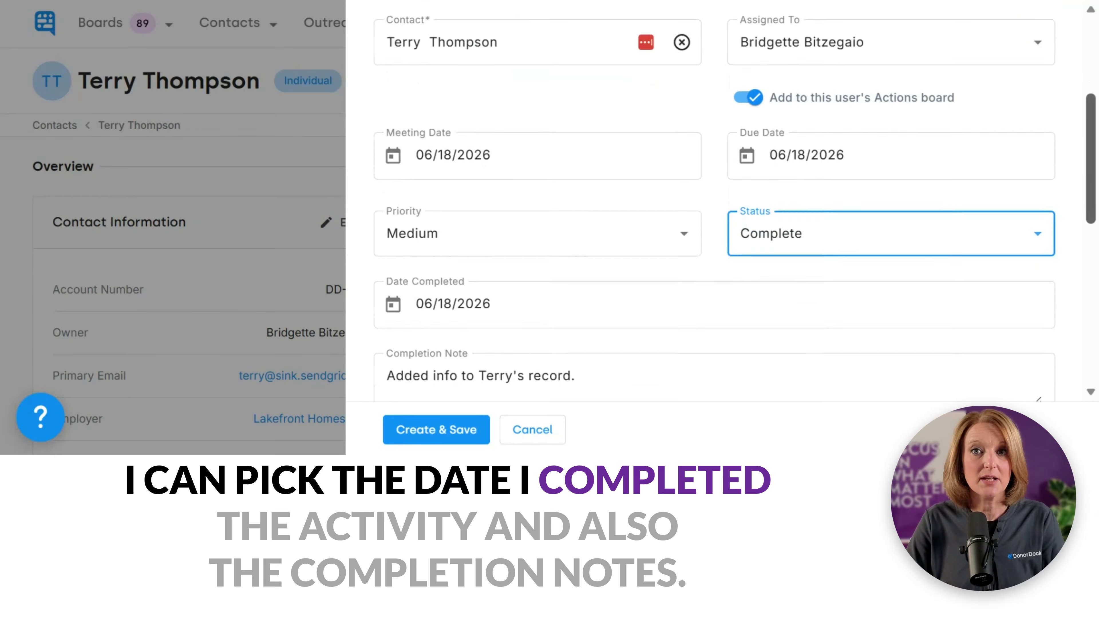
scroll(735, 201, "down", 2)
scroll(714, 216, "down", 1)
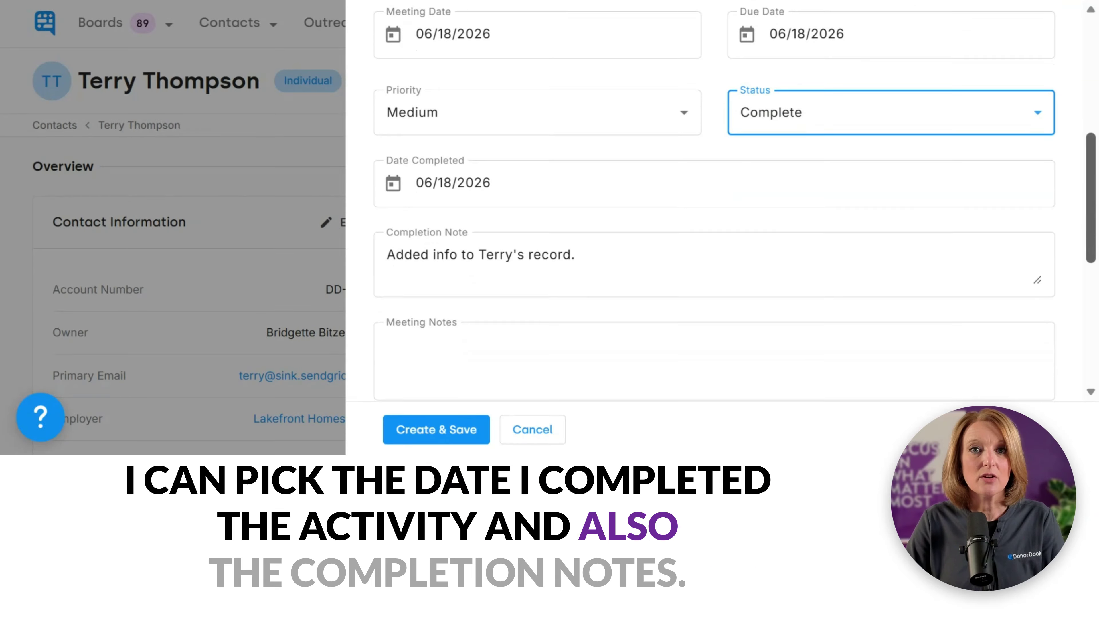
scroll(589, 269, "down", 1)
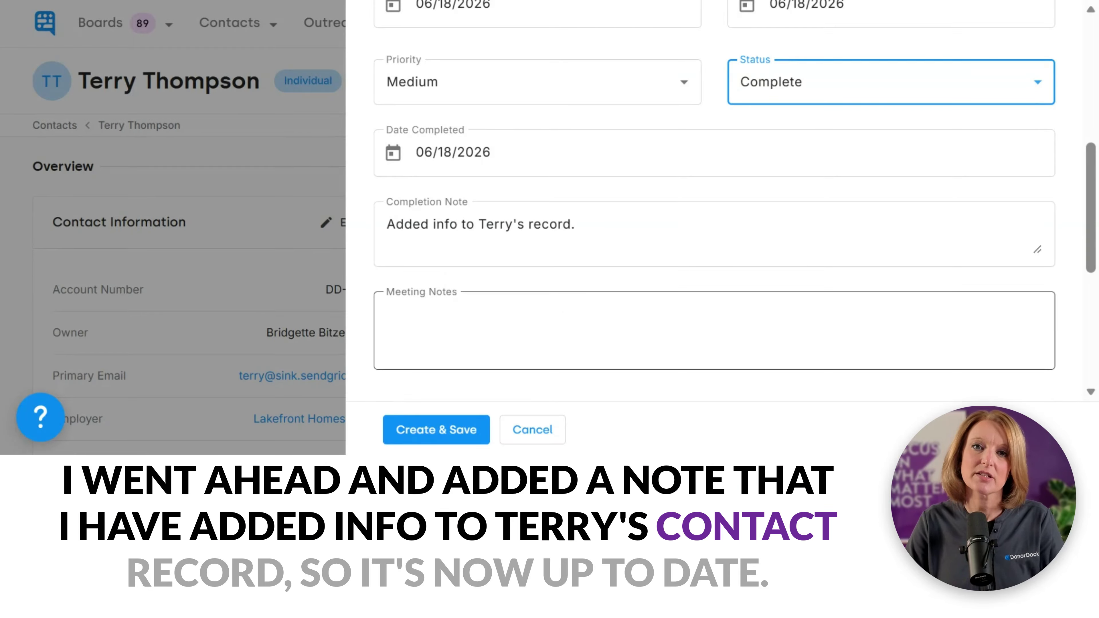
left_click_drag(1094, 212, 1086, 284)
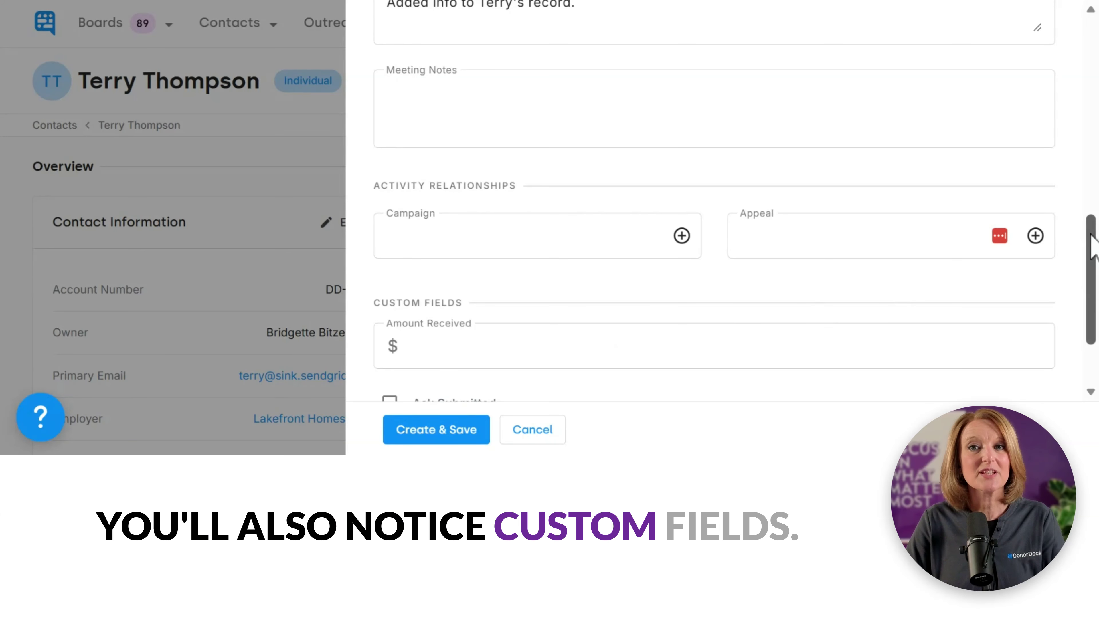
scroll(1092, 245, "down", 3)
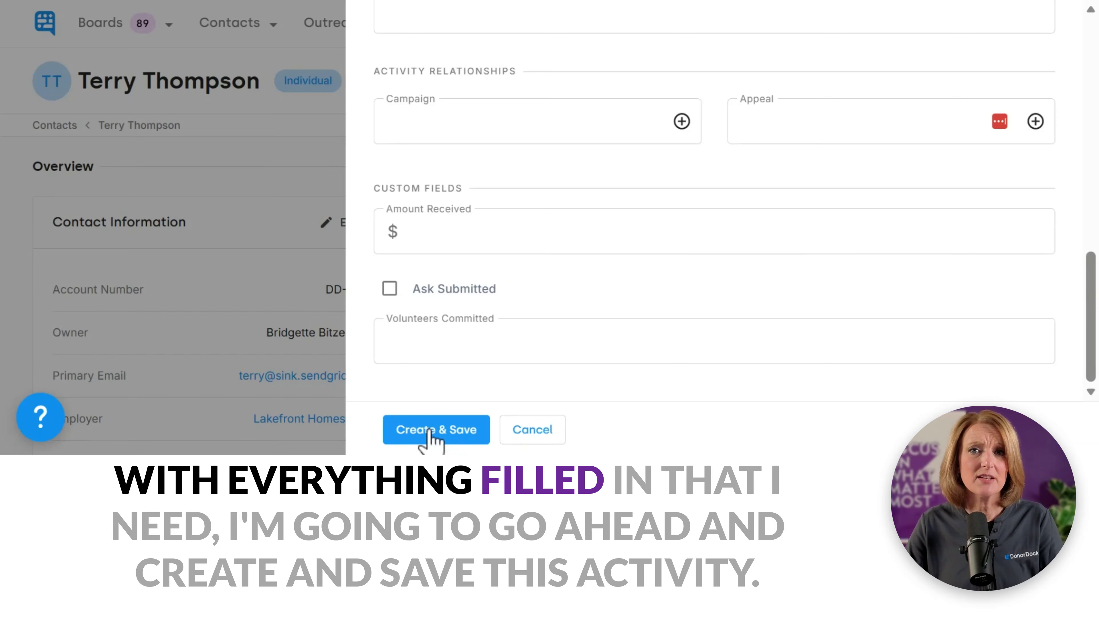
left_click(448, 433)
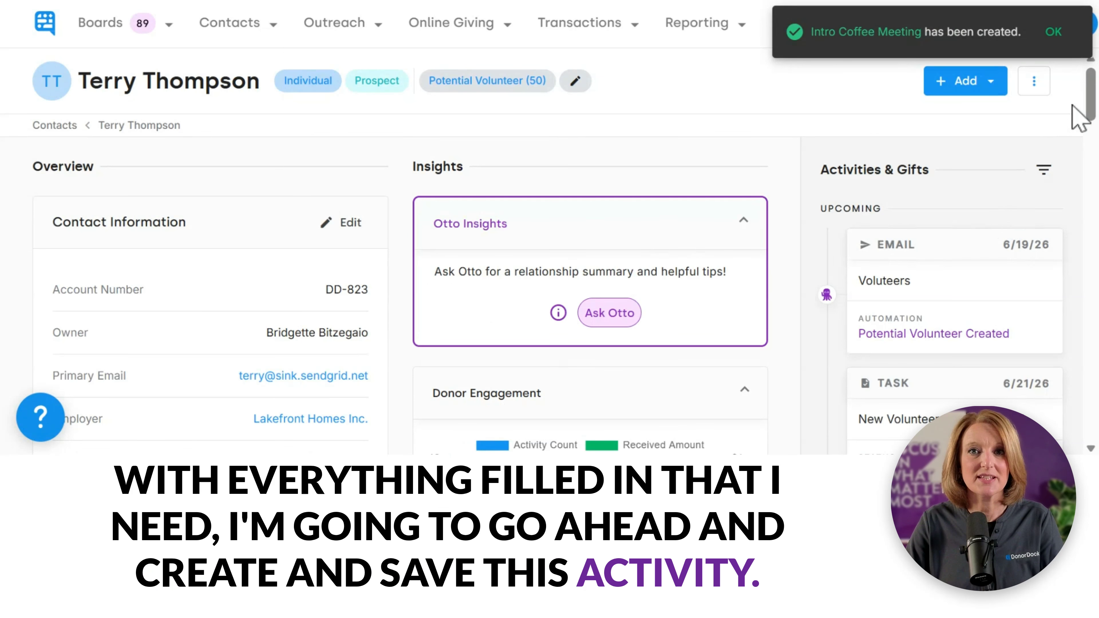
Step: Dismiss the creation confirmation and open the Intro Coffee Meeting card under Past activities
left_click(1056, 32)
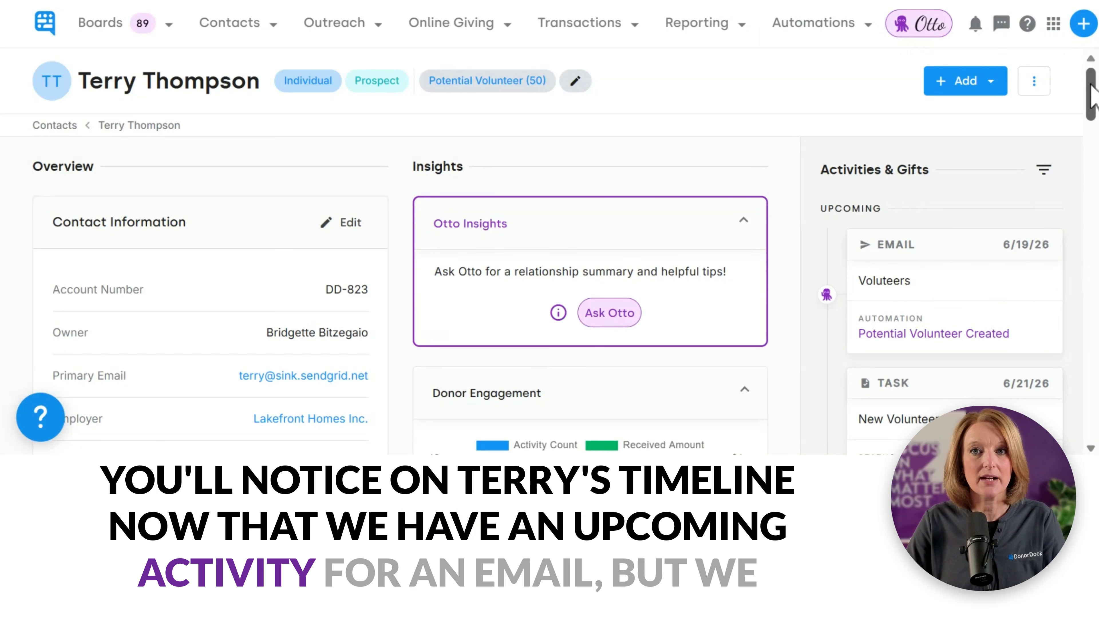
left_click_drag(1093, 93, 1096, 160)
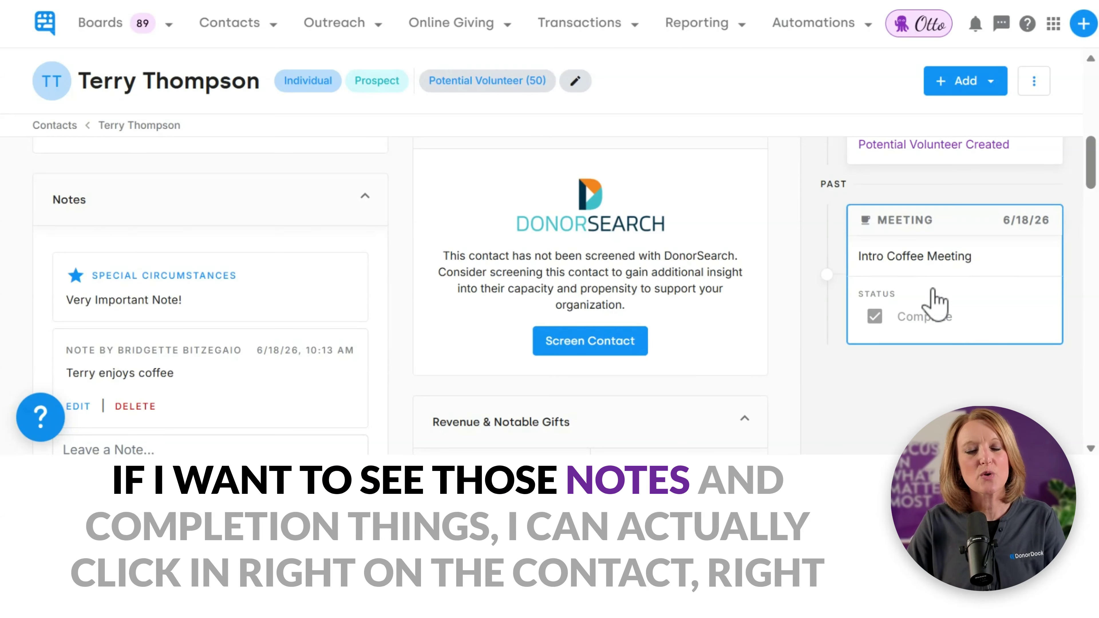
left_click(935, 306)
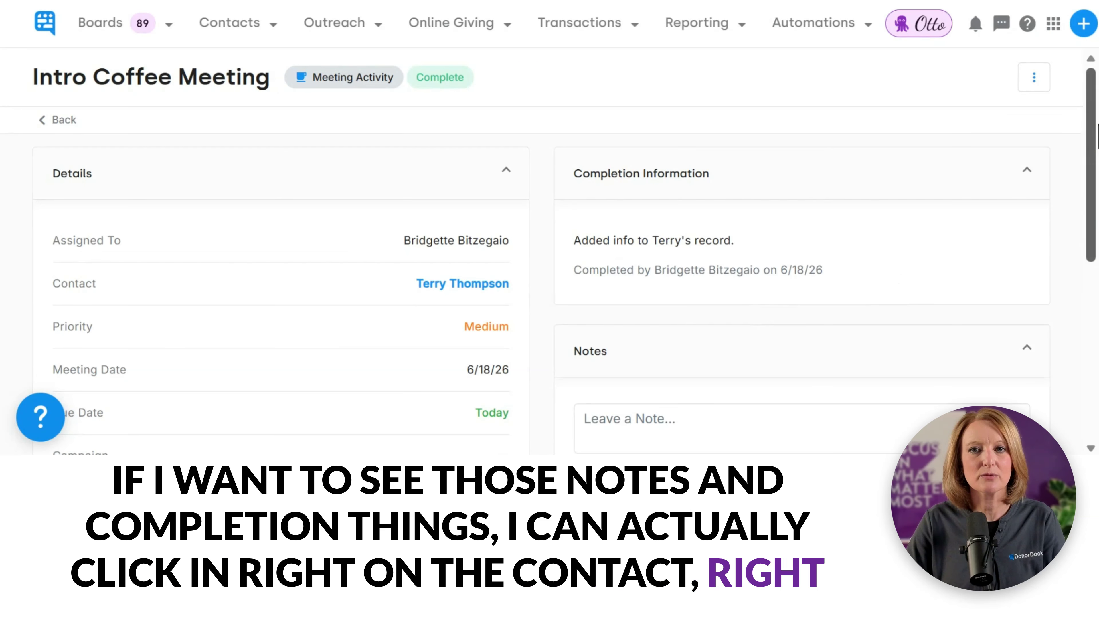
Step: Review the meeting's detail page, then follow the Contact field link back to the contact's record
scroll(1097, 155, "down", 2)
scroll(1097, 155, "down", 5)
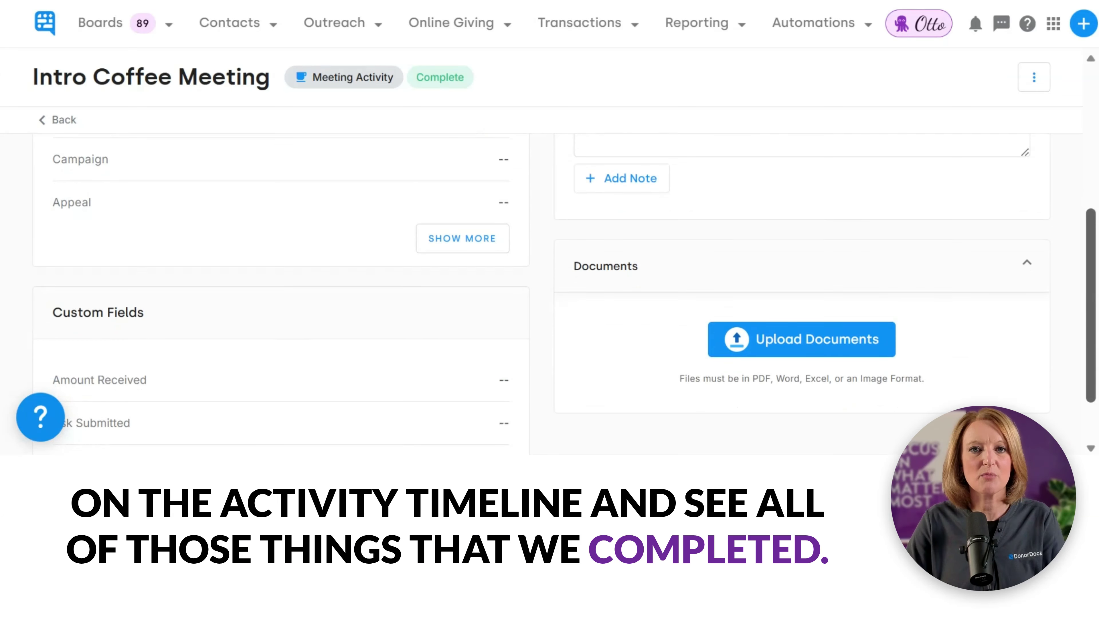
scroll(565, 296, "up", 3)
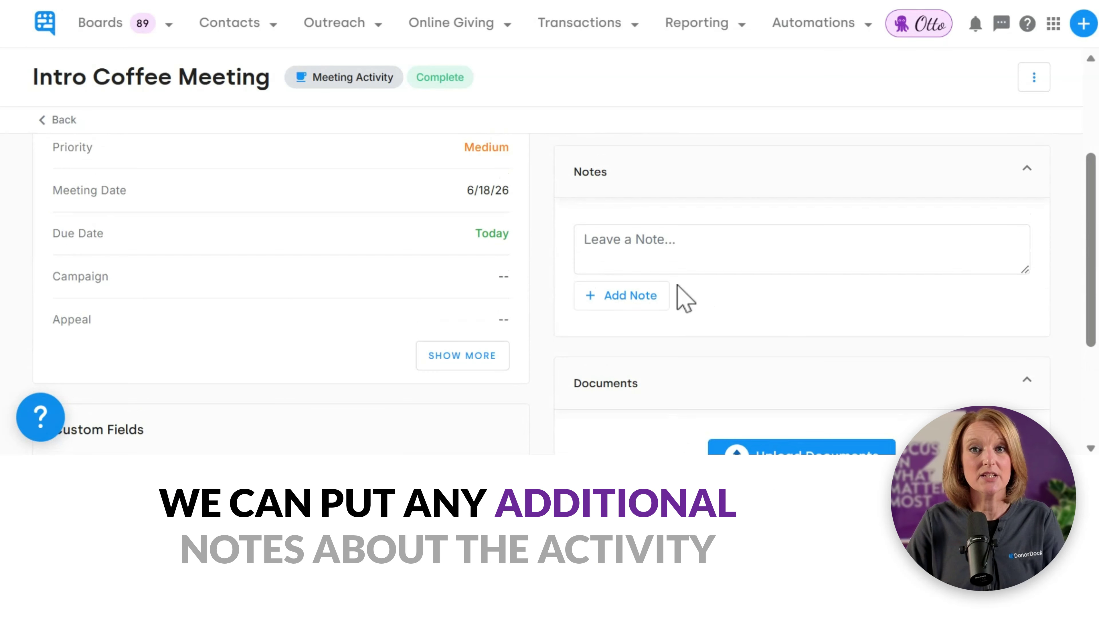
scroll(1095, 240, "down", 2)
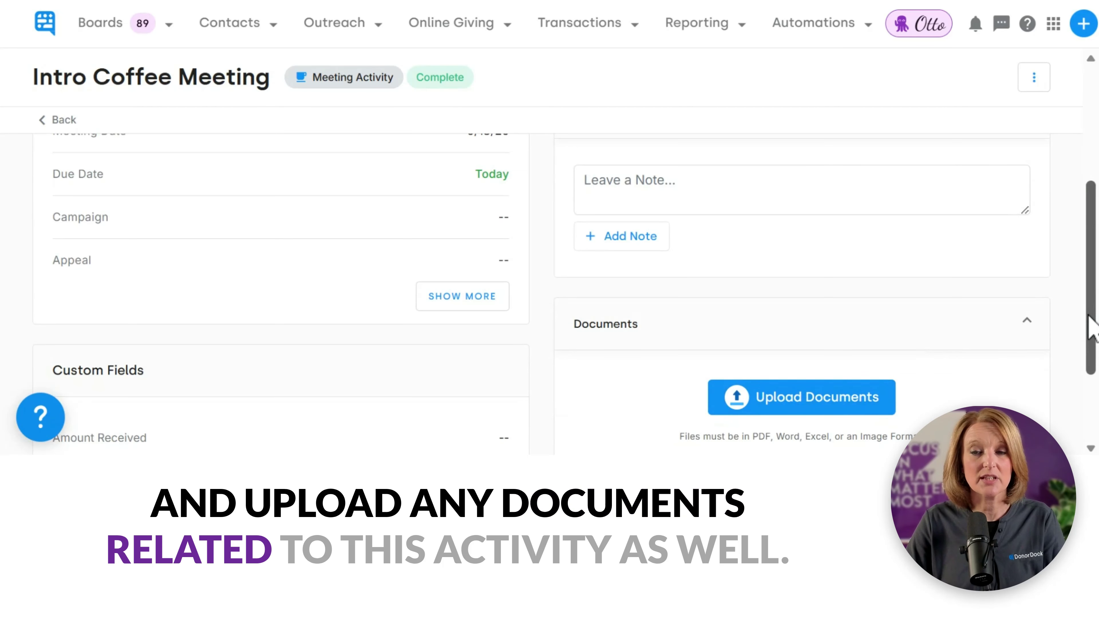
scroll(1092, 319, "up", 5)
scroll(688, 329, "up", 1)
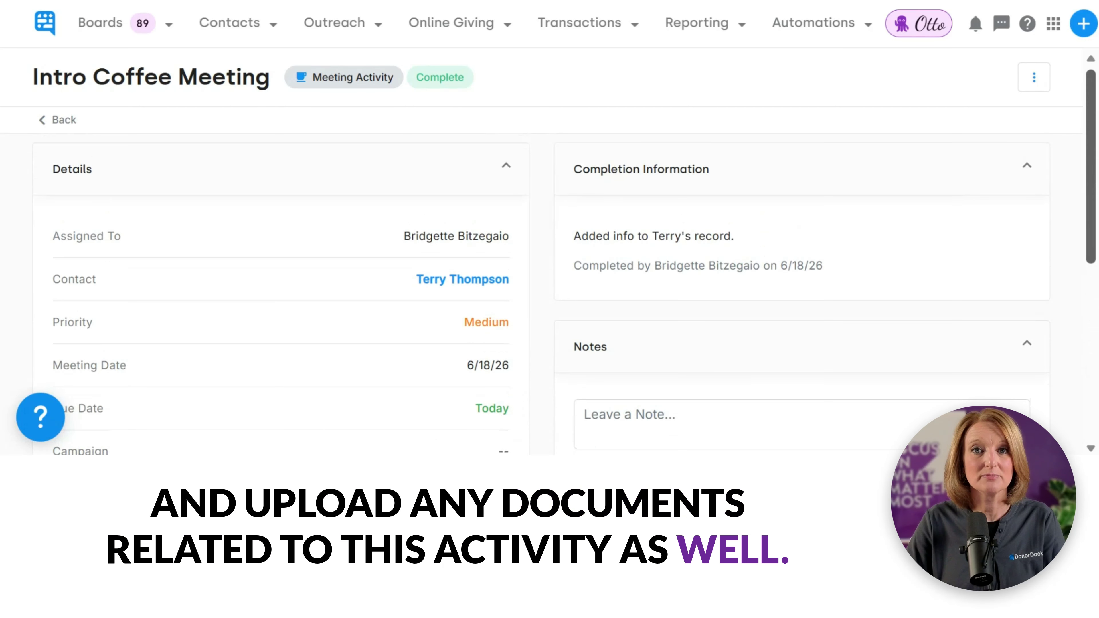
left_click(451, 284)
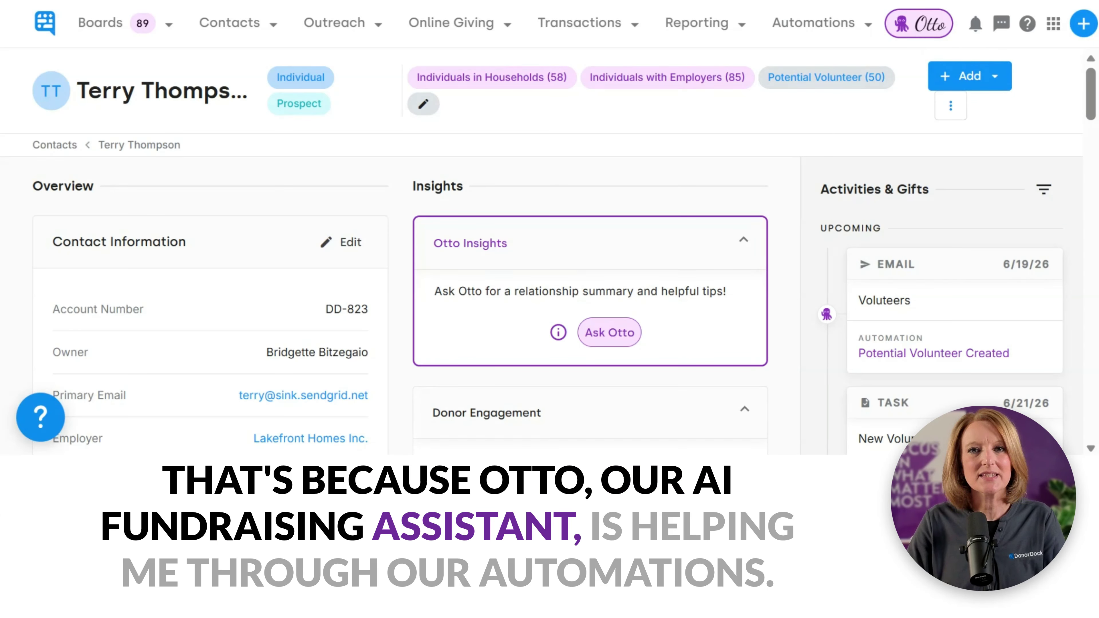
Step: Review the Household Employer Segementation automation's run history, then return to the Automations list
left_click(813, 22)
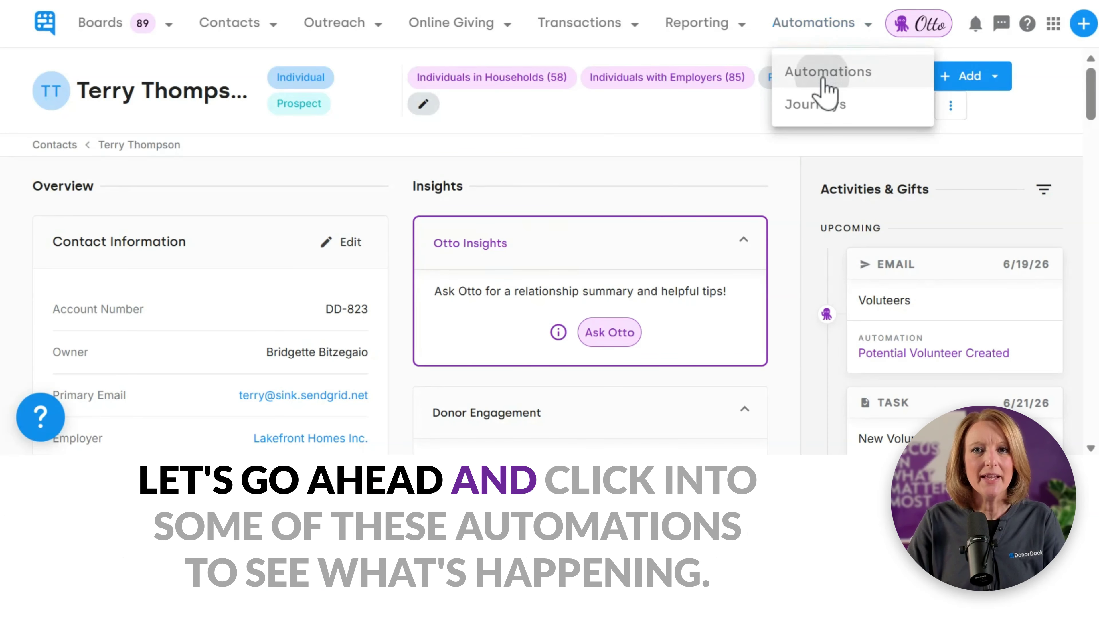
left_click(817, 73)
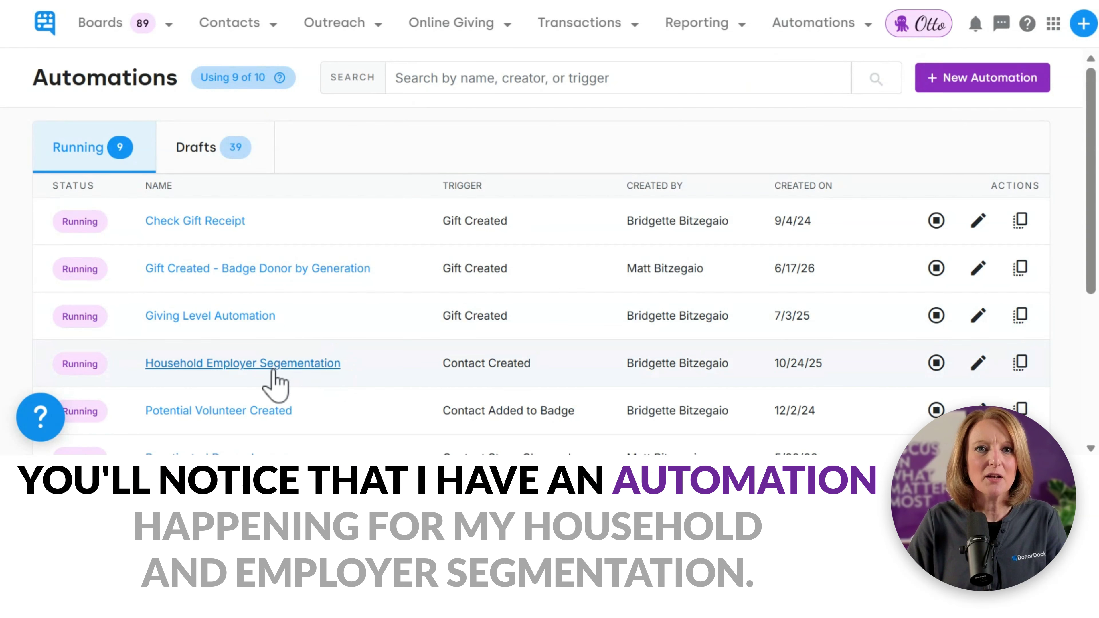
left_click(256, 363)
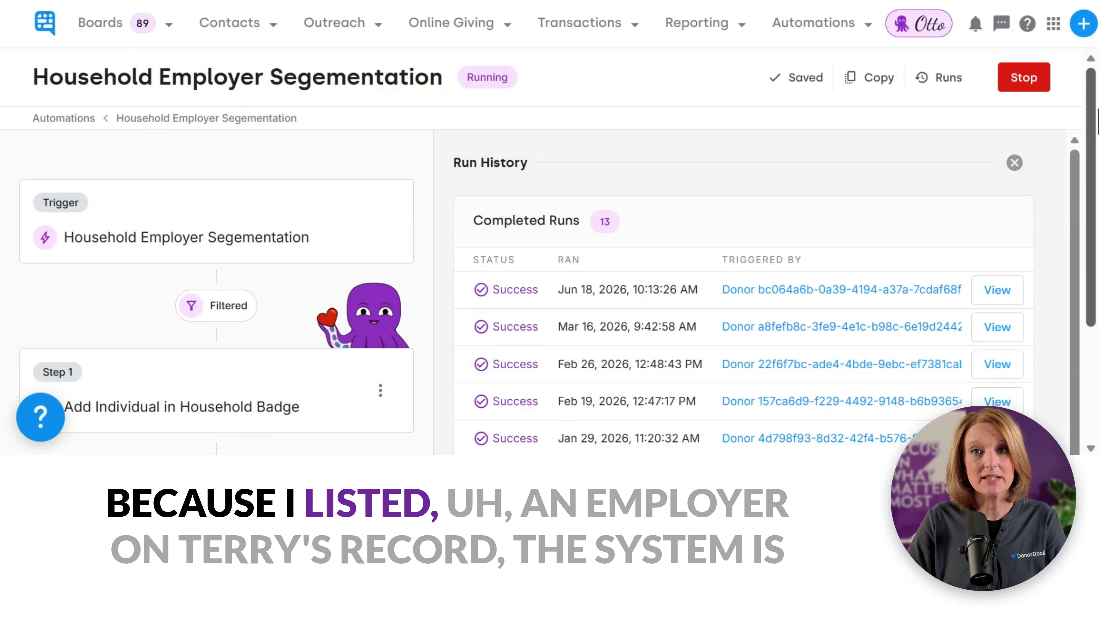
left_click_drag(1092, 111, 1092, 258)
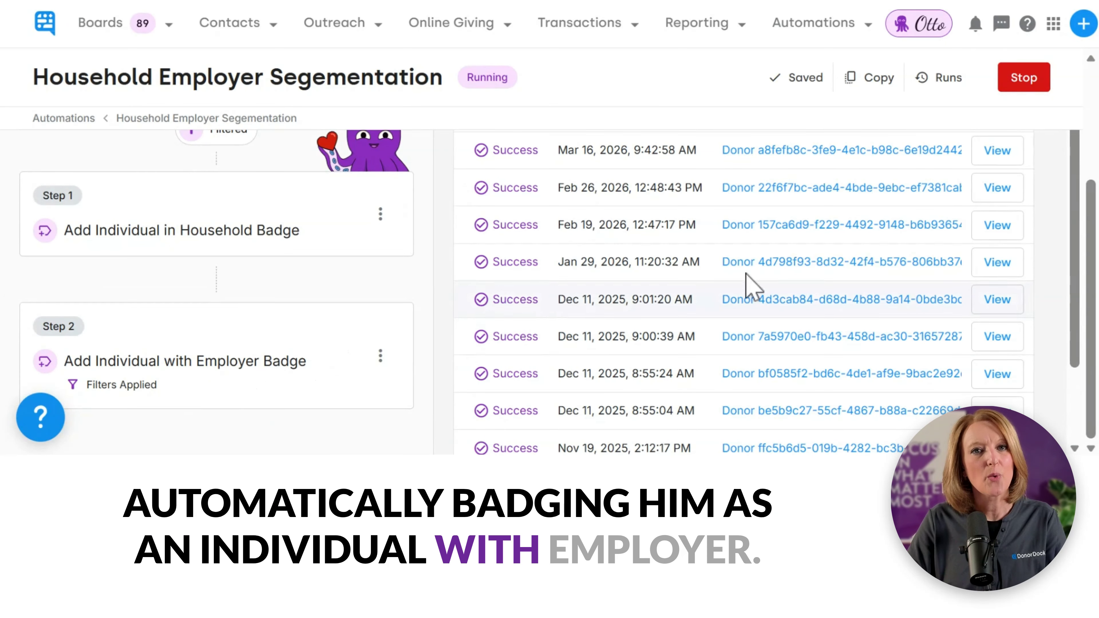
scroll(1095, 331, "up", 4)
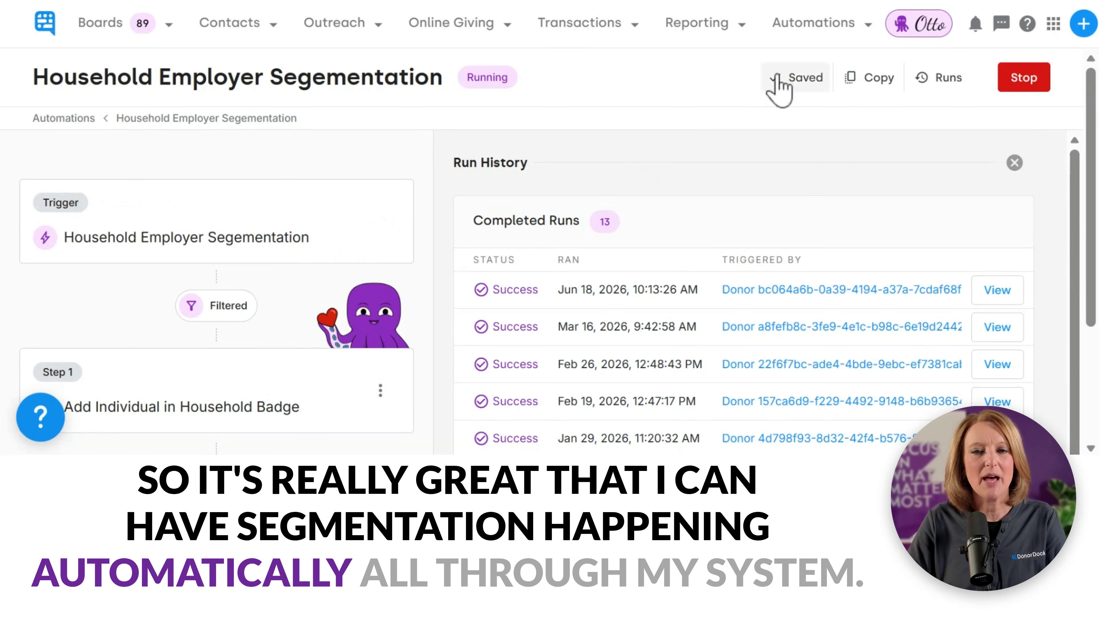
left_click(809, 41)
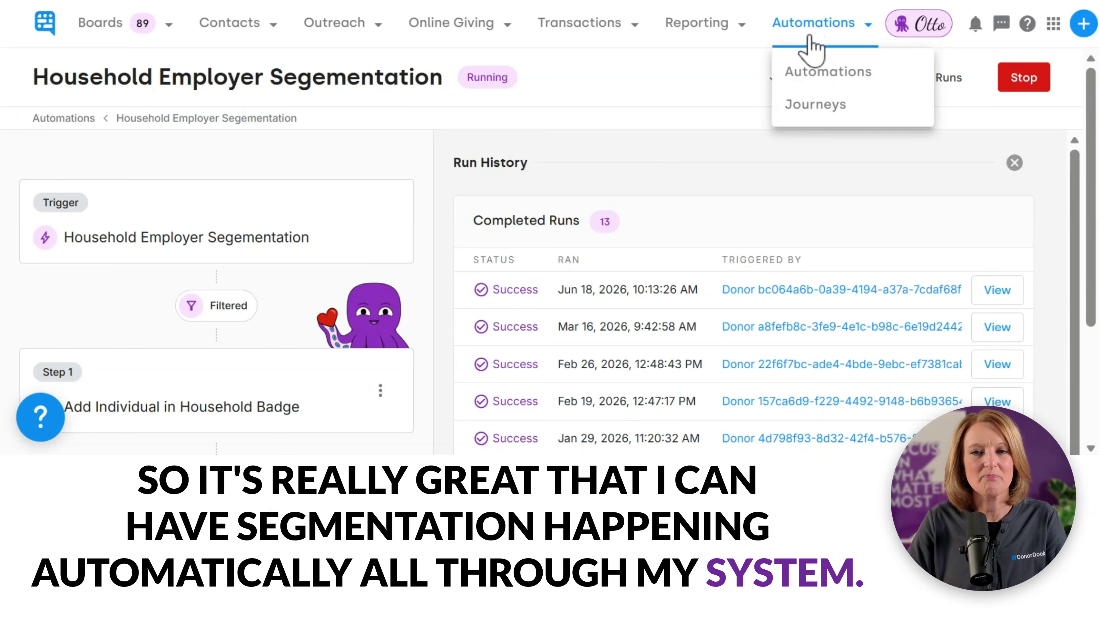
left_click(809, 74)
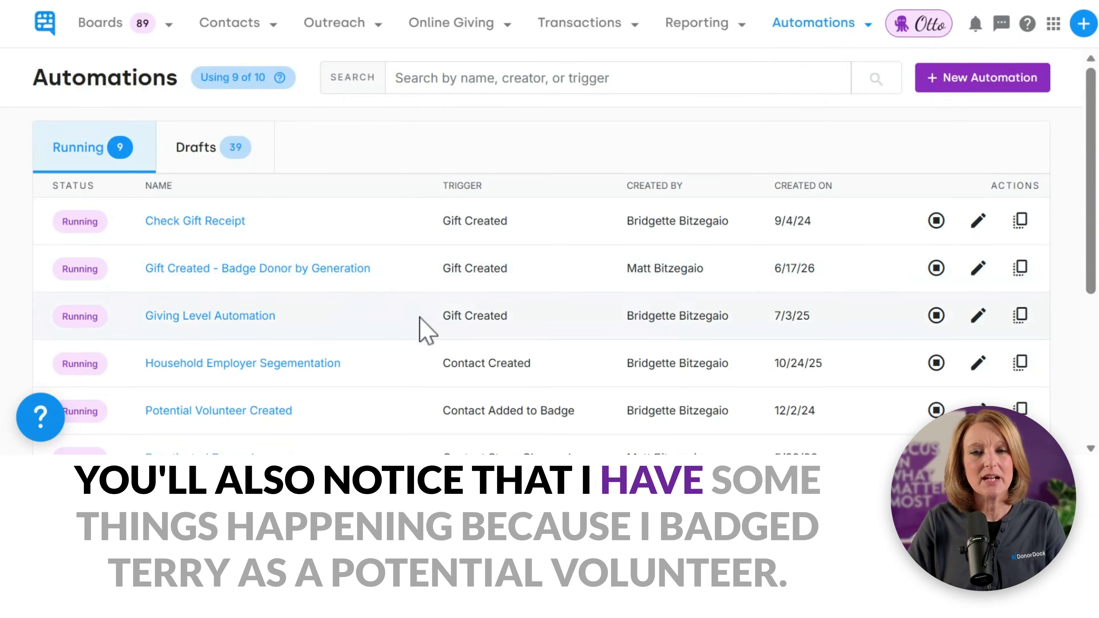
Step: Open Potential Volunteer Created and review its six scheduled steps and 41 completed runs
left_click(249, 412)
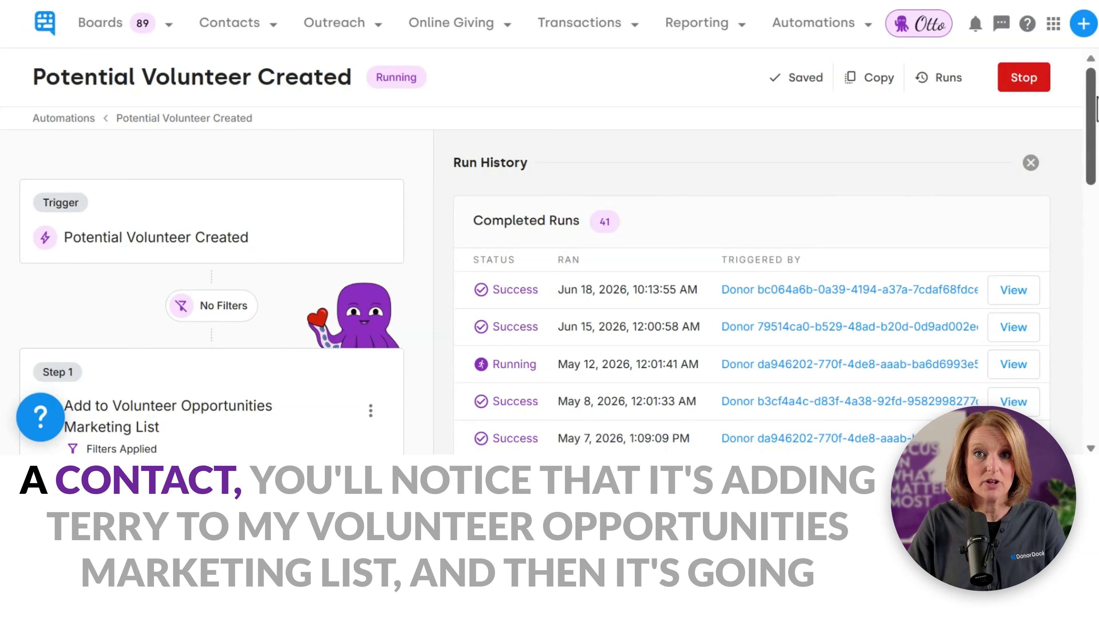
left_click_drag(1094, 94, 1093, 146)
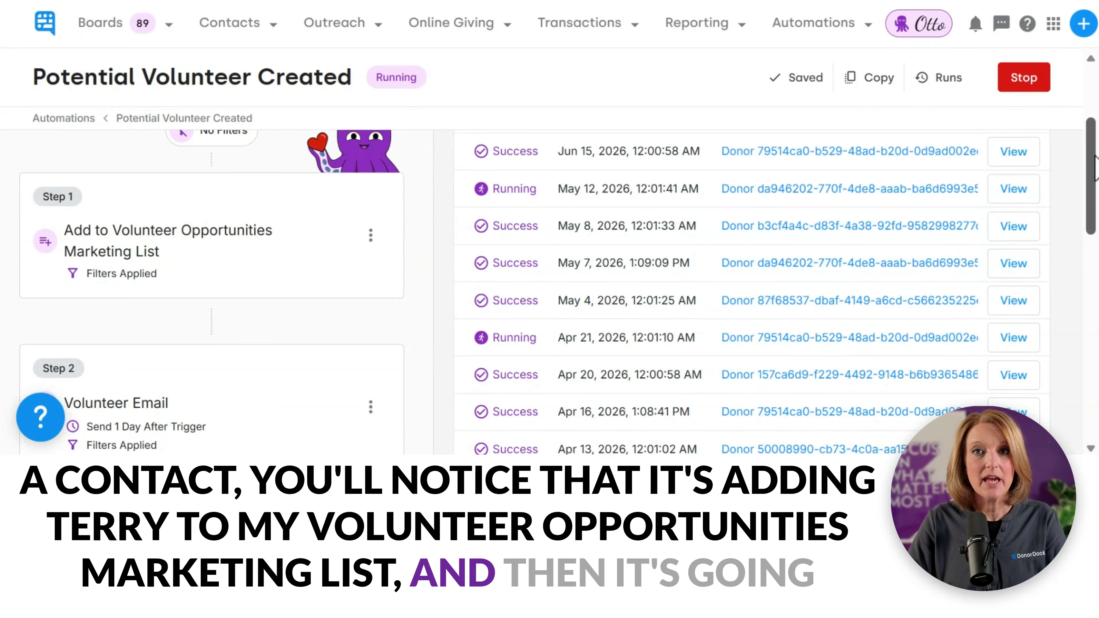
left_click_drag(1095, 164, 1092, 249)
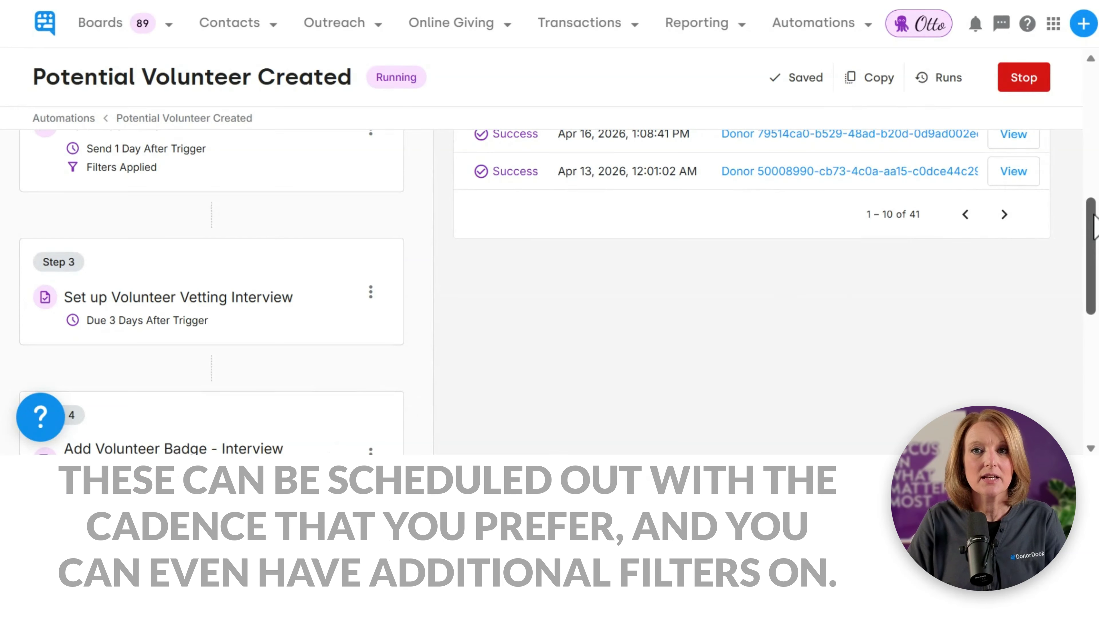
left_click_drag(1092, 228, 1098, 361)
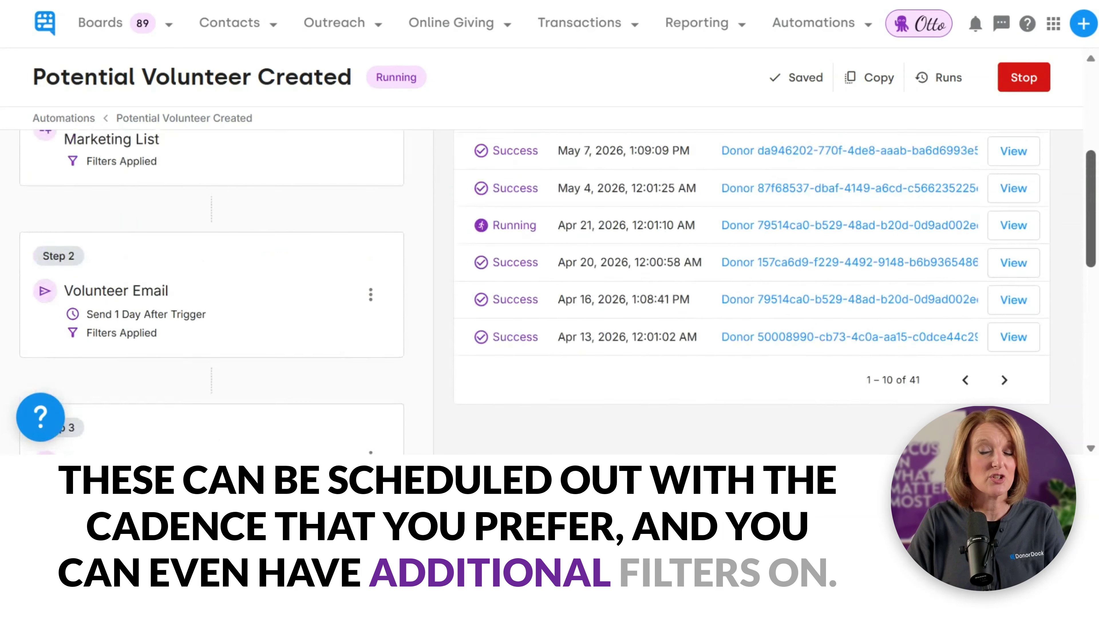
scroll(711, 73, "up", 7)
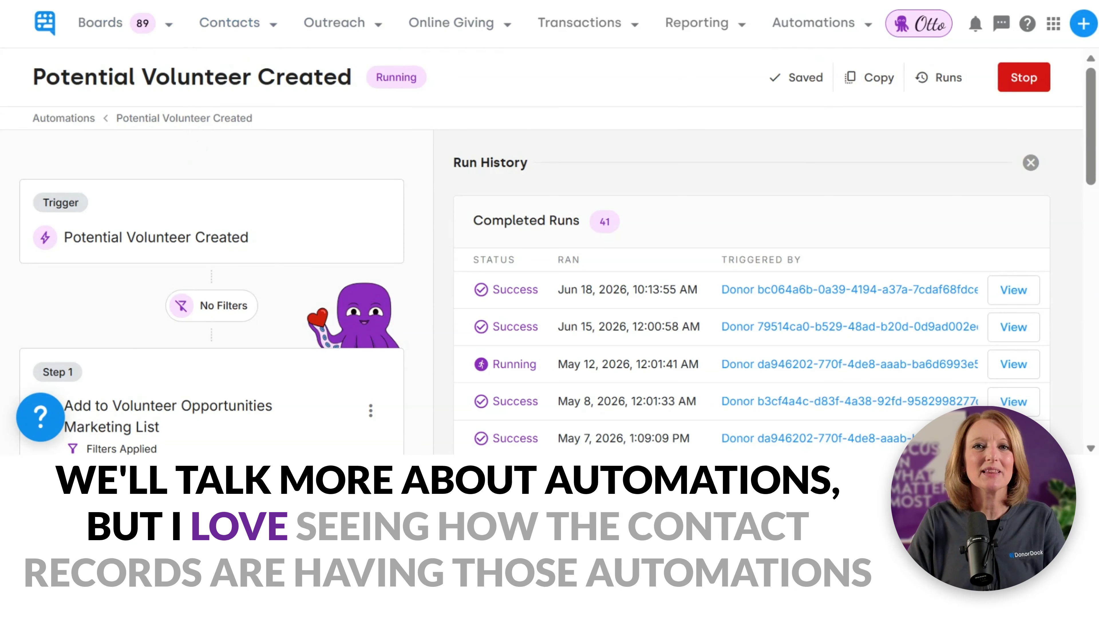
left_click(234, 39)
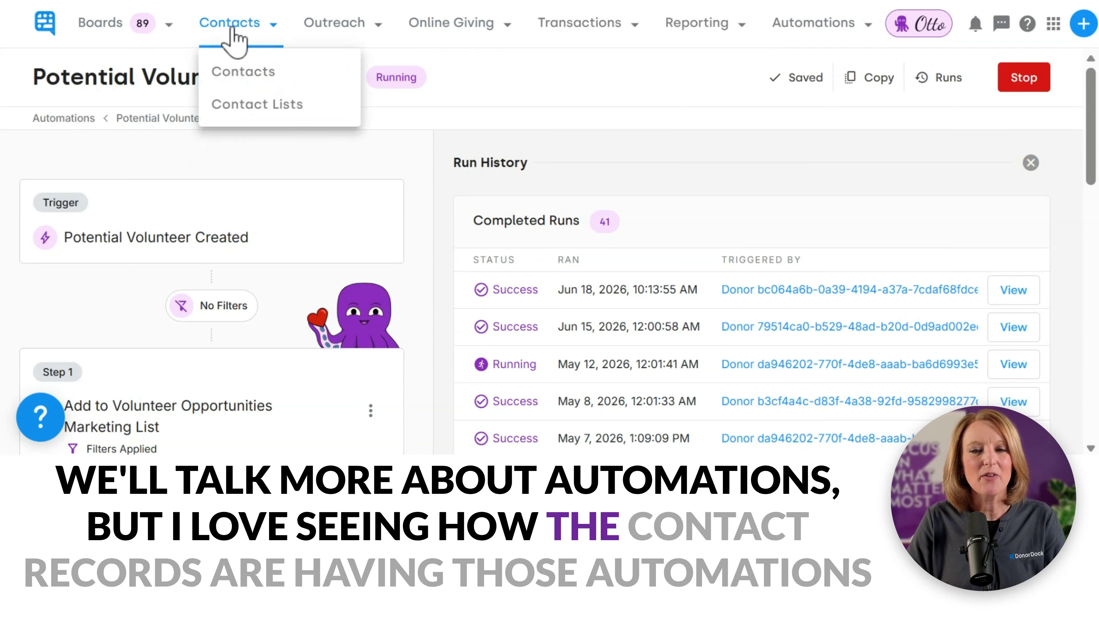
Step: Open the matching contact's record from the Contacts list and start a new gift
left_click(239, 75)
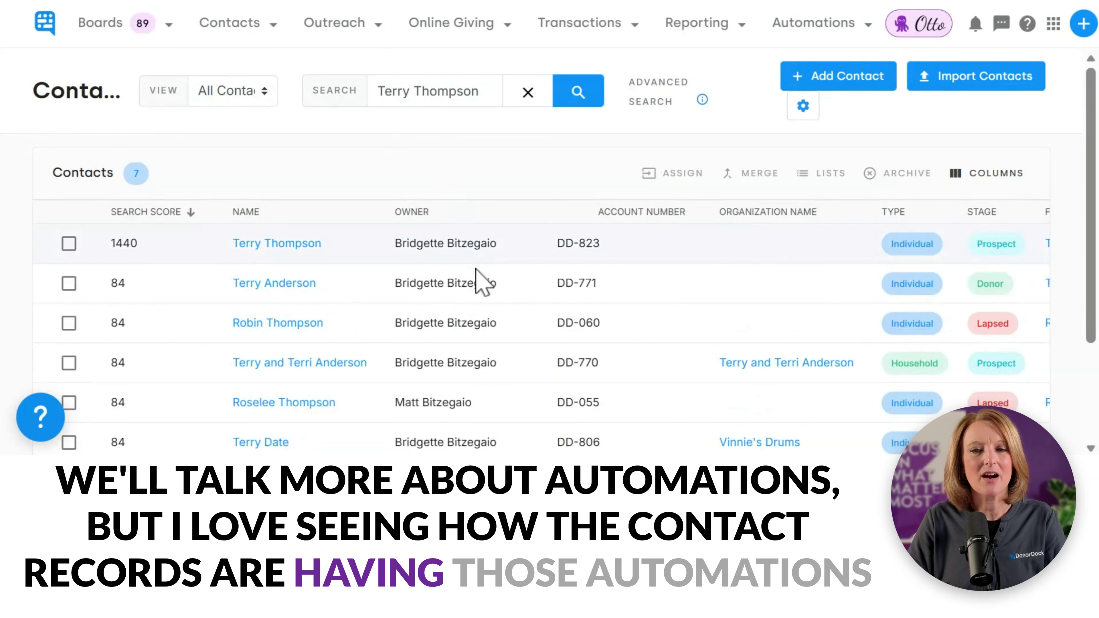
left_click(286, 245)
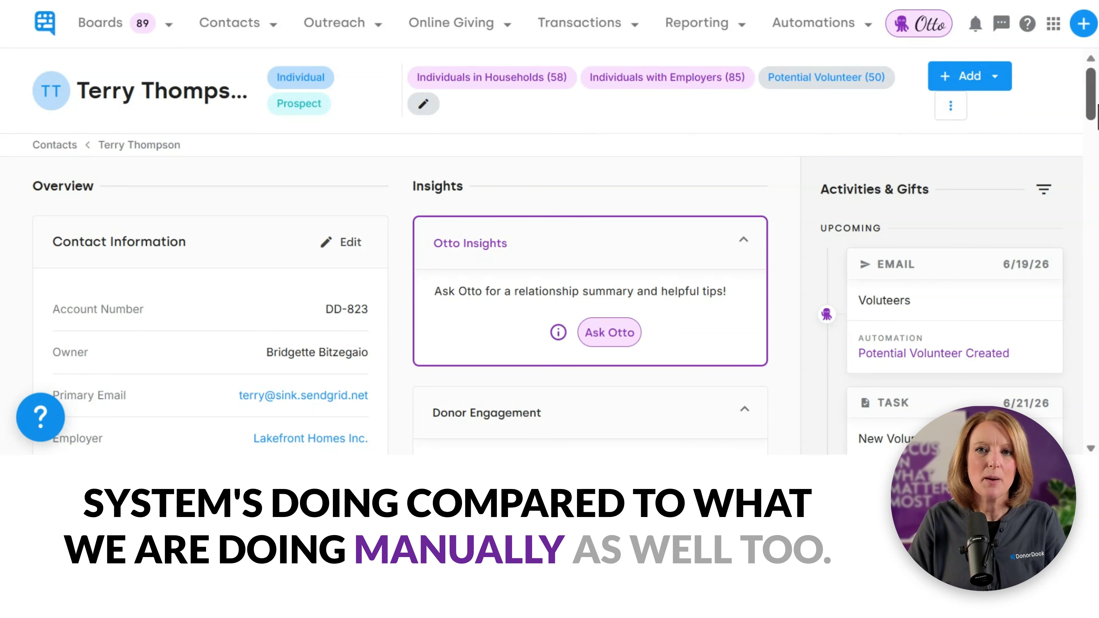
left_click(989, 77)
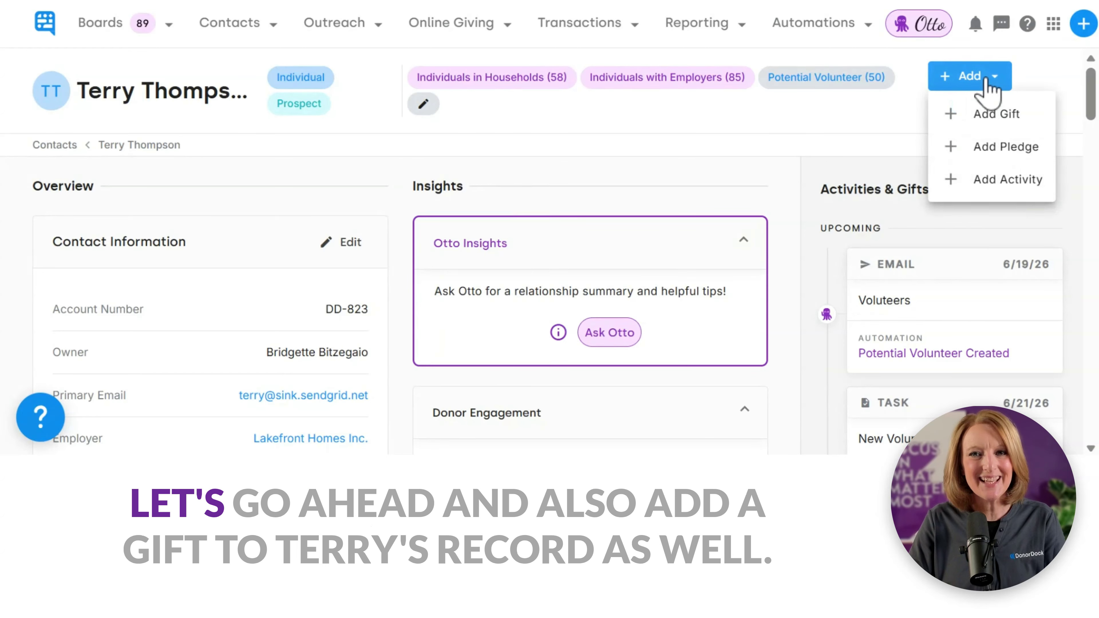
left_click(996, 114)
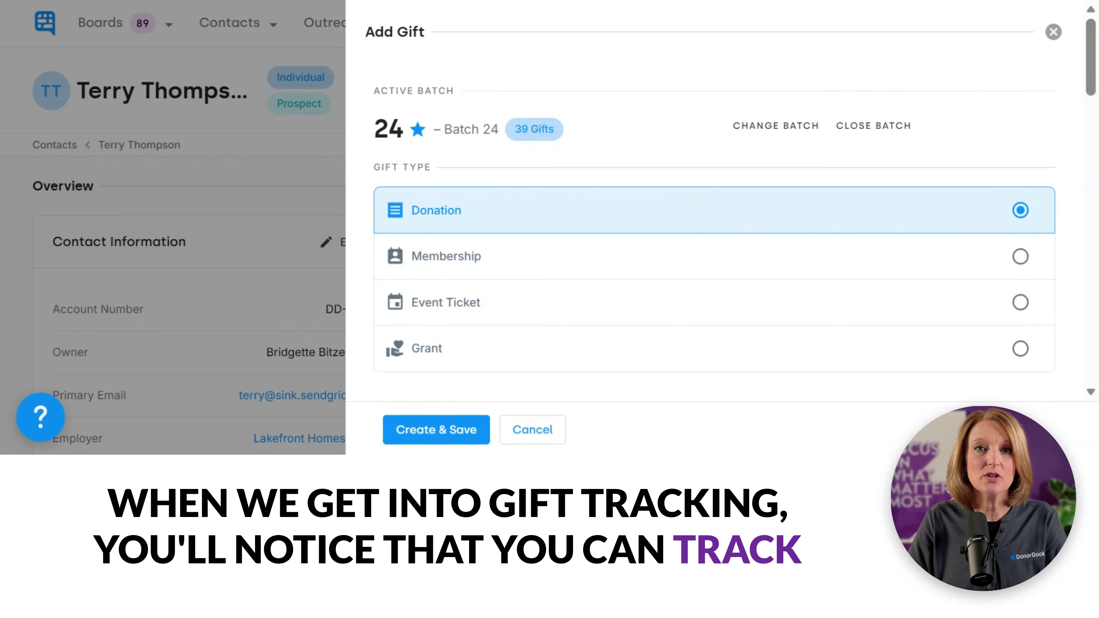
Step: Keep the gift's Giver Visibility as Giver is Known
left_click_drag(1093, 61, 1094, 126)
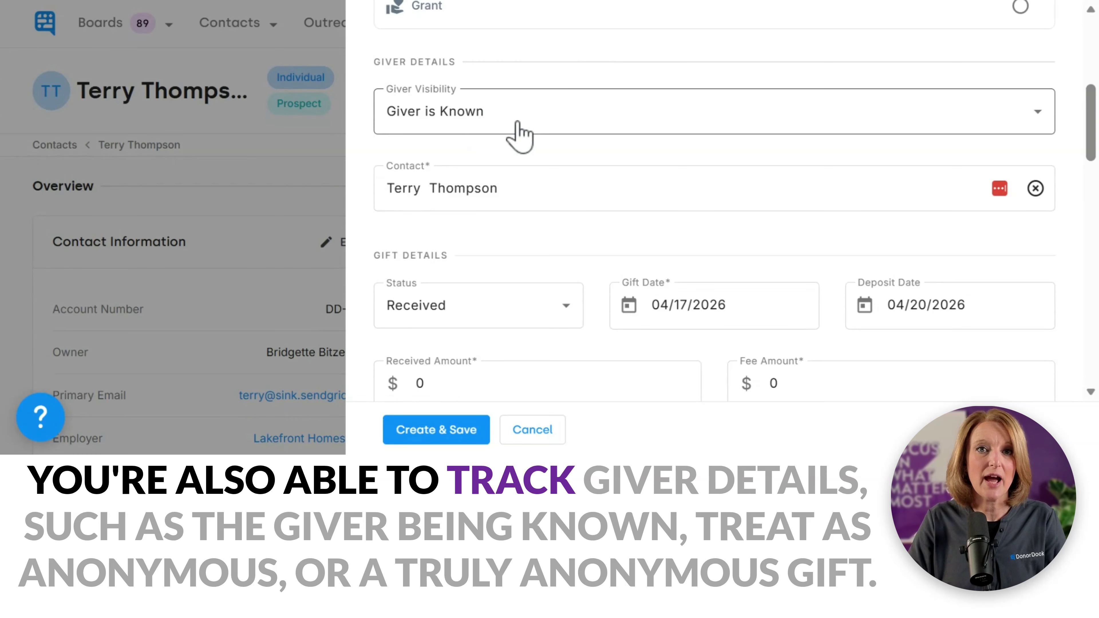
left_click(532, 125)
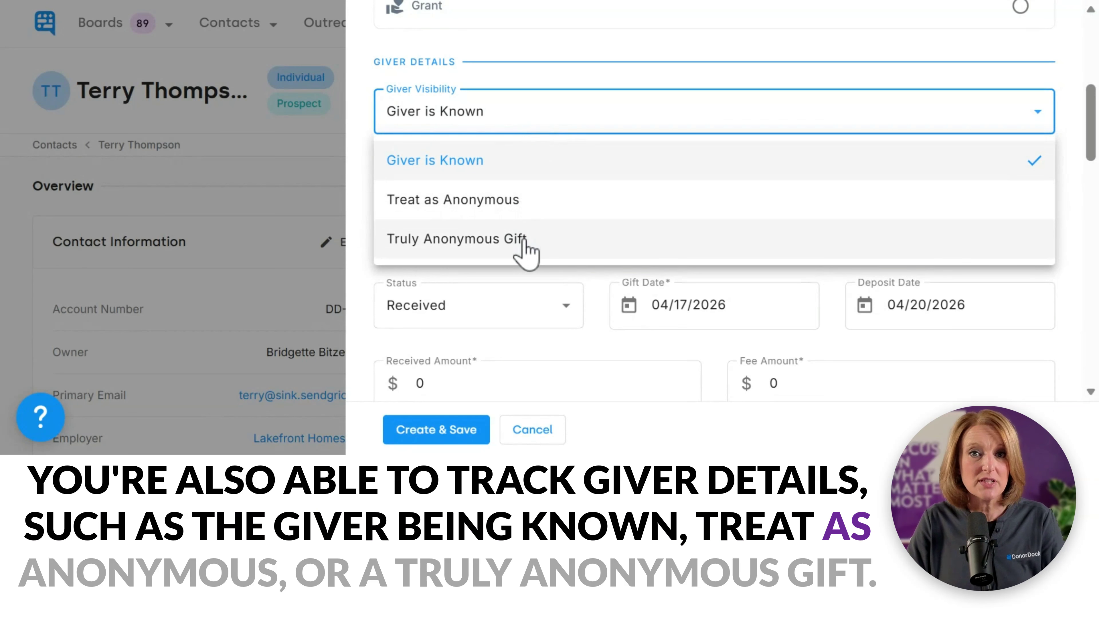
left_click(521, 165)
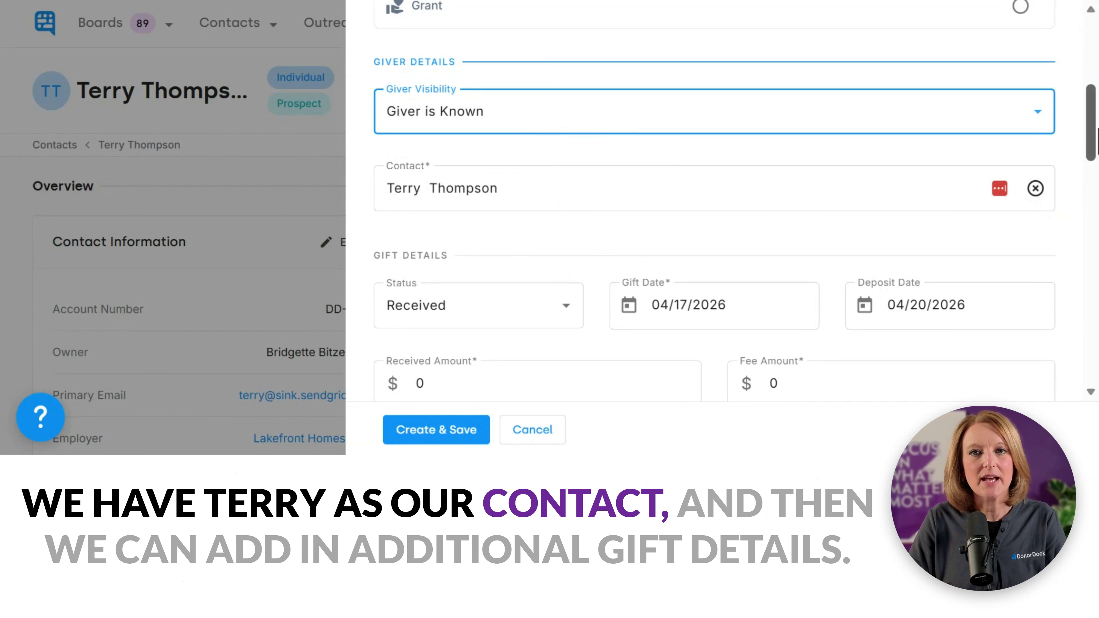
left_click_drag(1096, 143, 1093, 170)
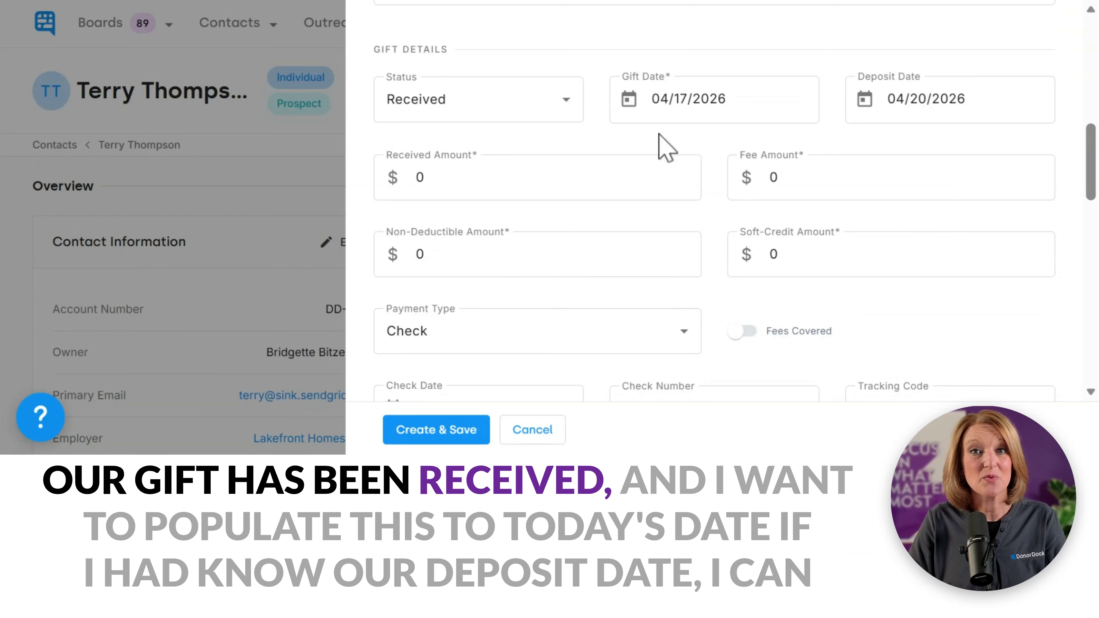
Step: Set the gift date to 06/18/2026 and the deposit date to 06/19/2026
left_click(625, 102)
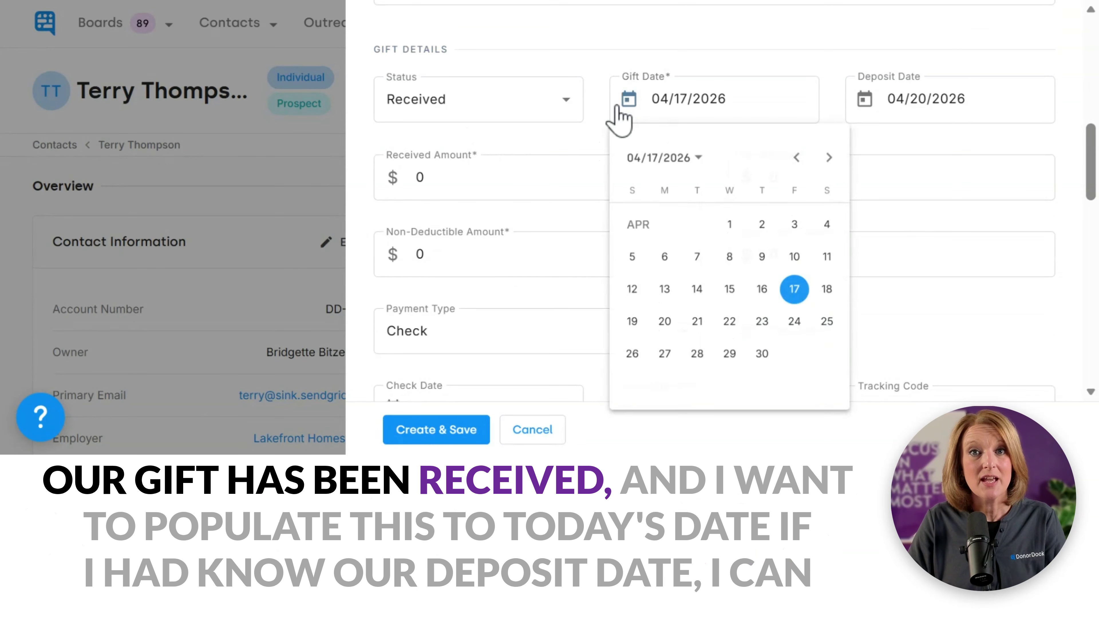
left_click(828, 157)
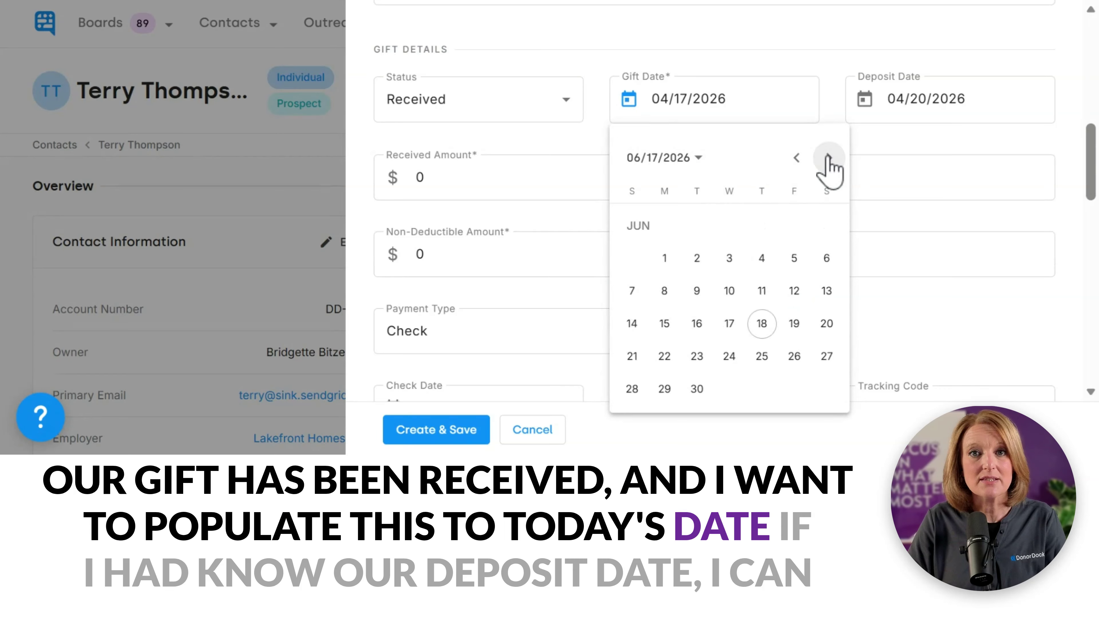
left_click(762, 323)
left_click(865, 100)
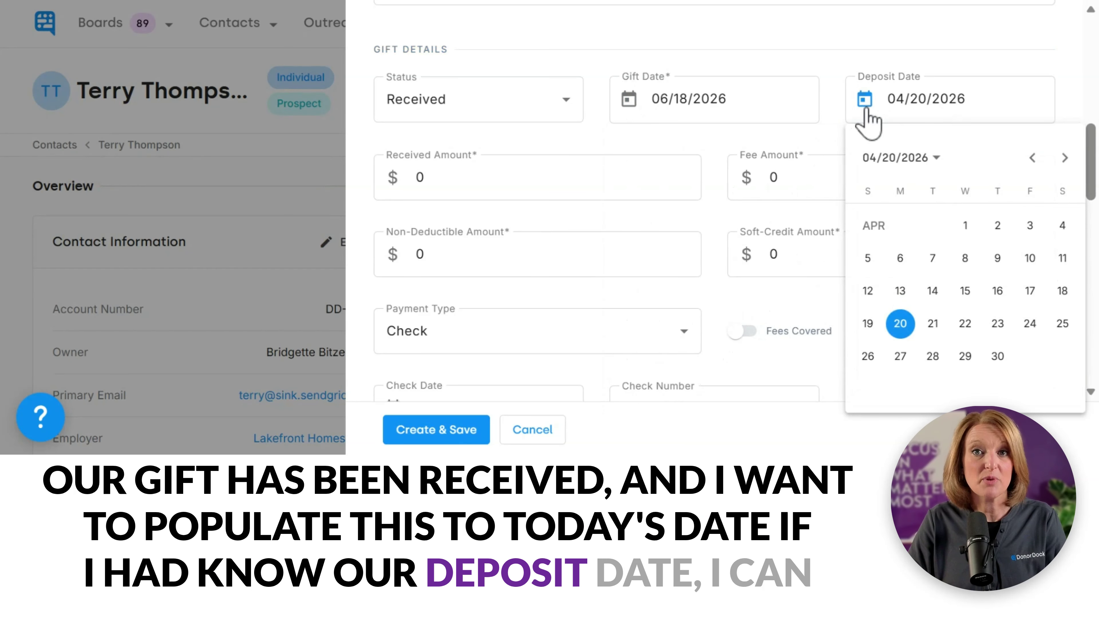
left_click(1067, 159)
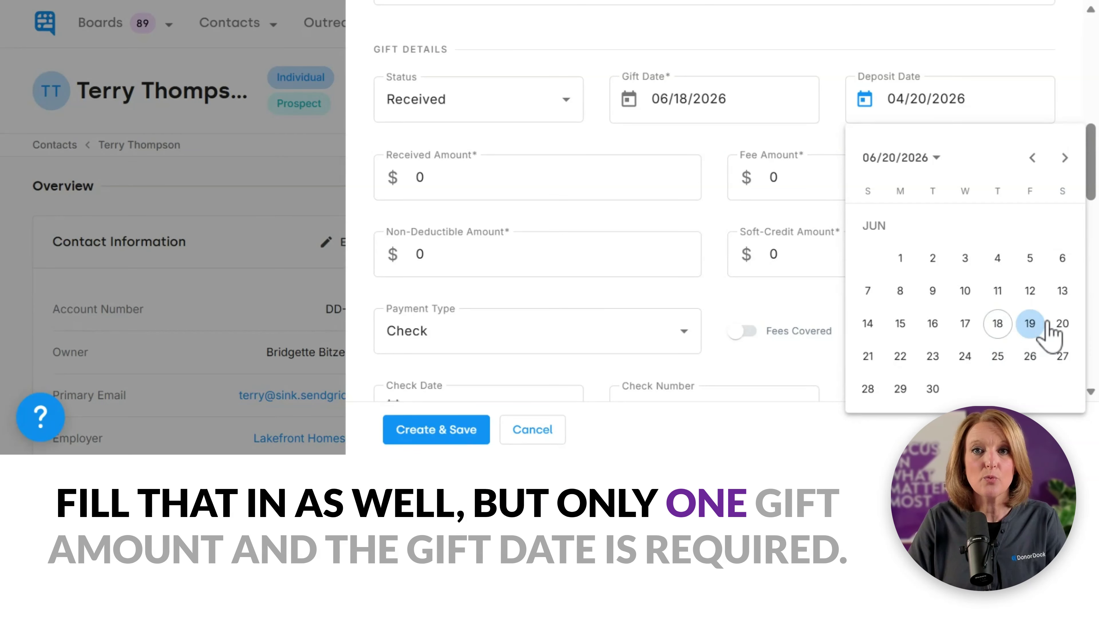
left_click(1031, 324)
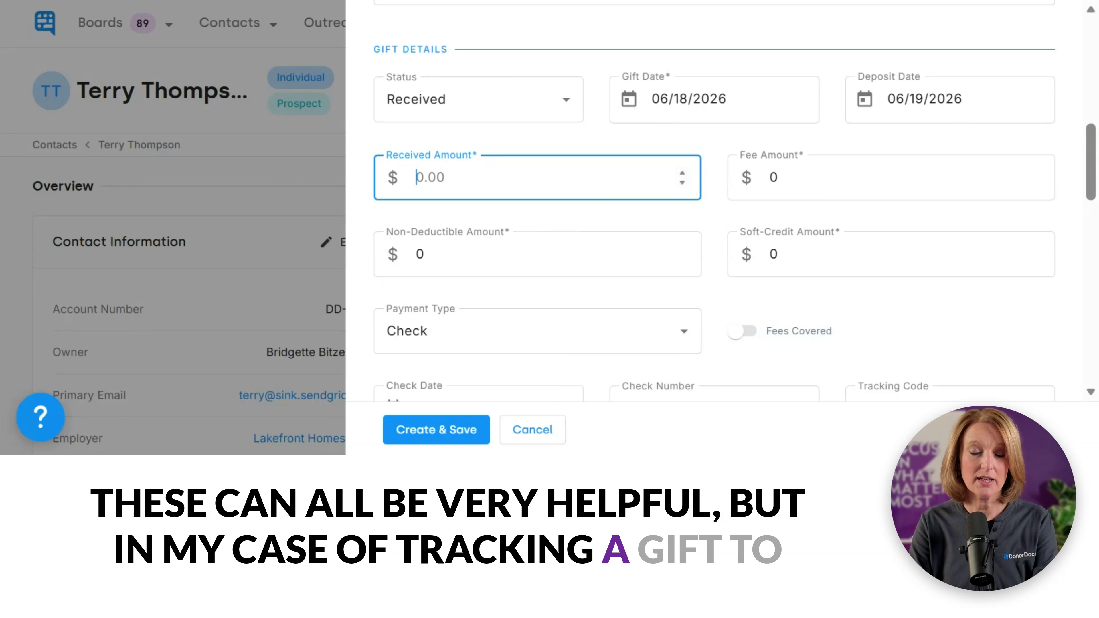
Step: Enter a received amount of 100 and keep Check as the payment type
type("100")
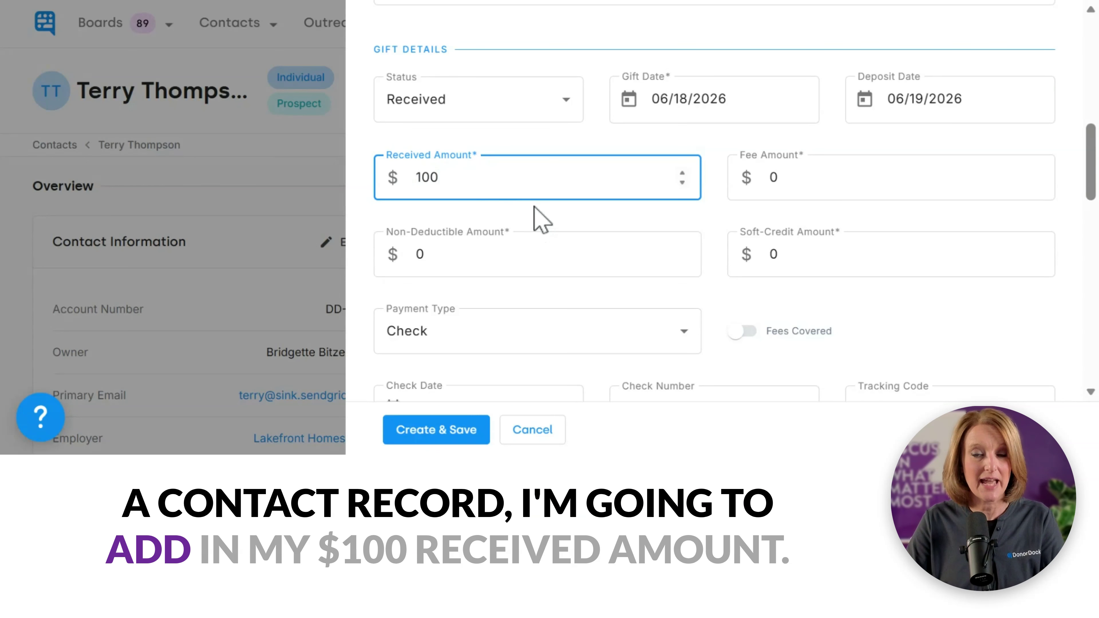
left_click(501, 344)
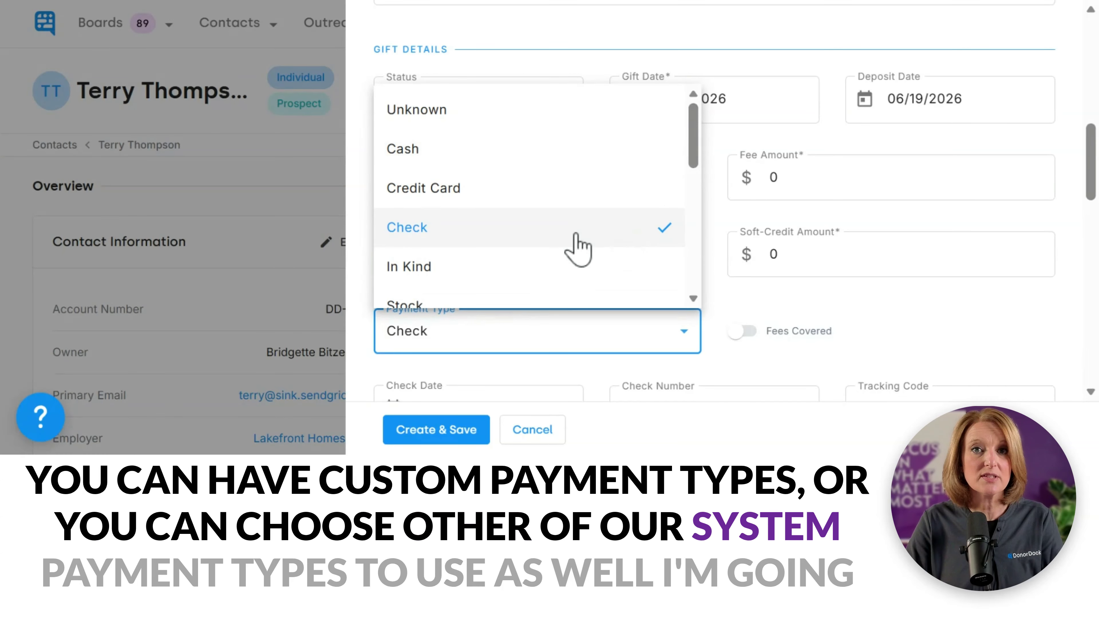
left_click(546, 233)
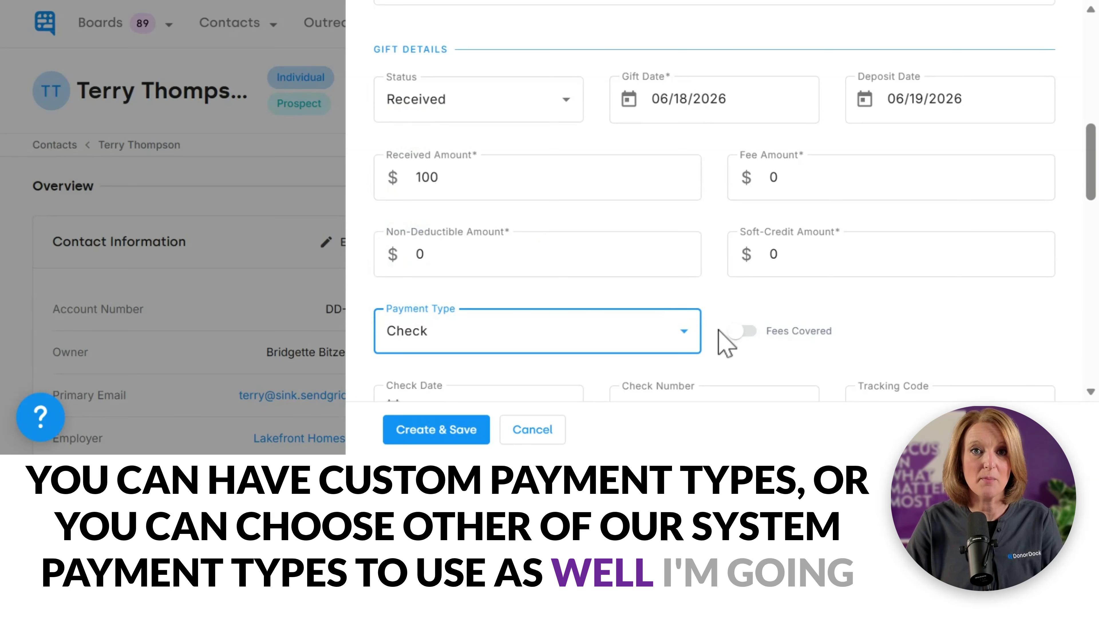
scroll(719, 331, "down", 5)
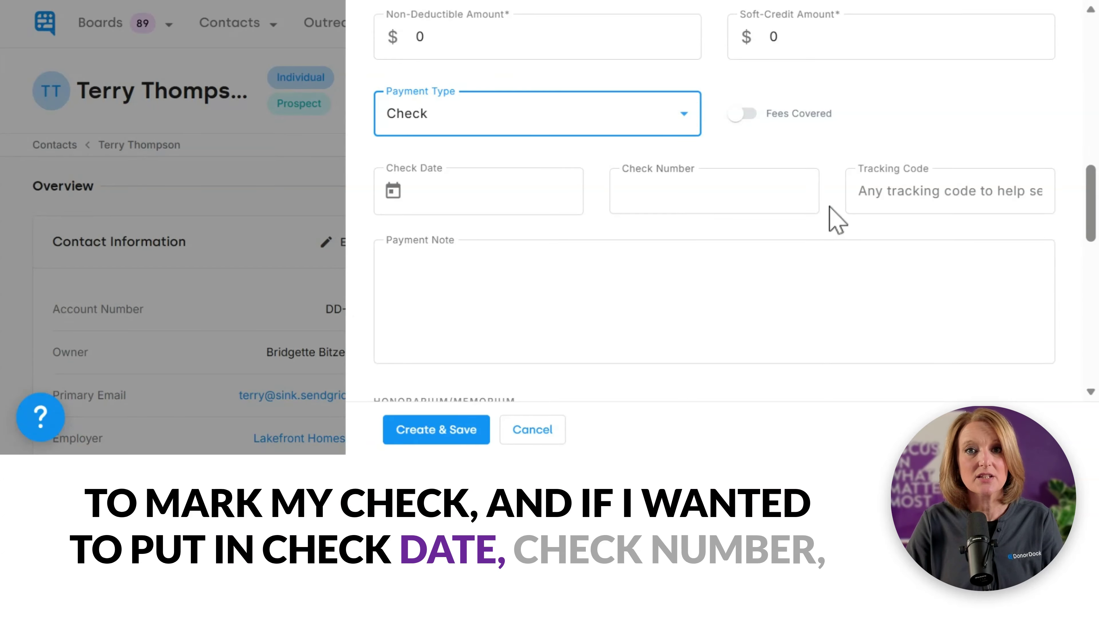
Step: Try marking the gift as an Honor tribute, then leave it unmarked as memorial or honorarium
left_click_drag(1094, 182, 1094, 248)
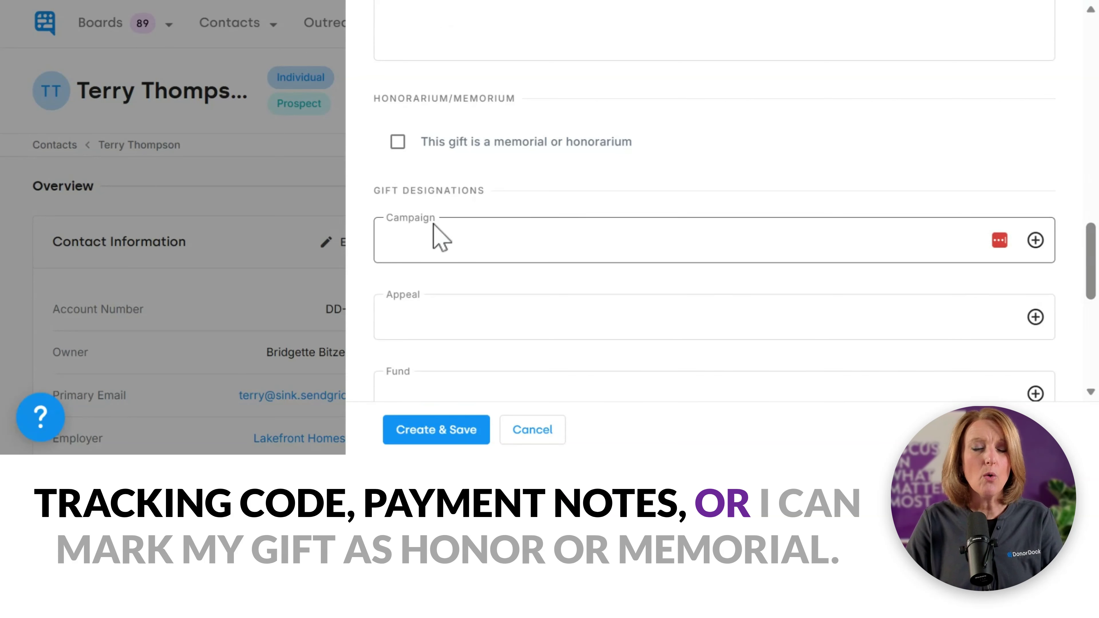
left_click(402, 149)
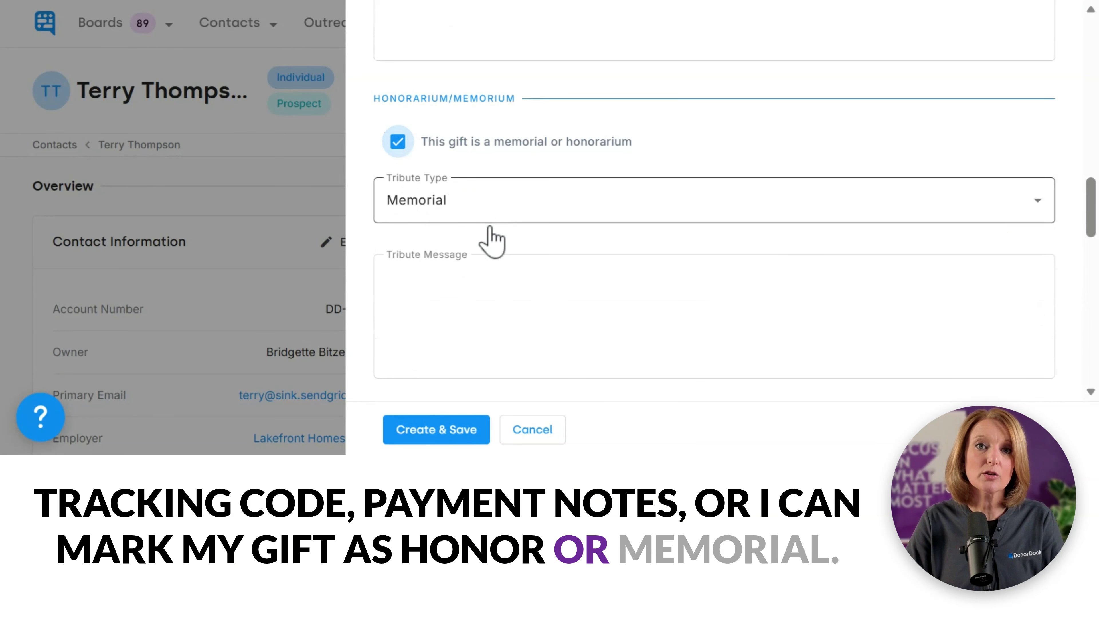
left_click(483, 211)
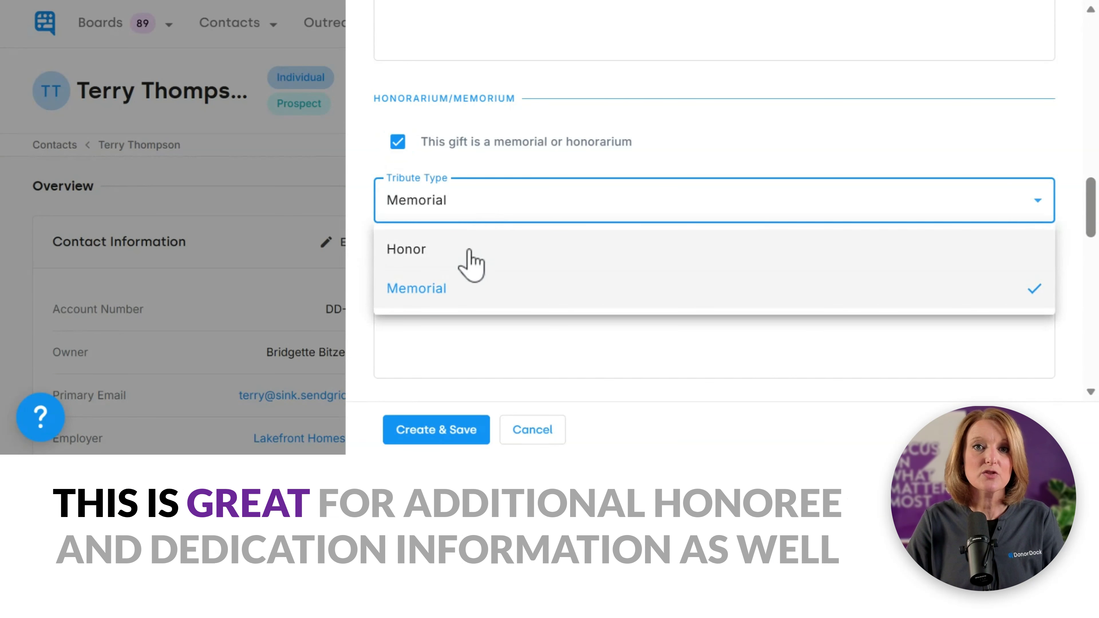
left_click(470, 262)
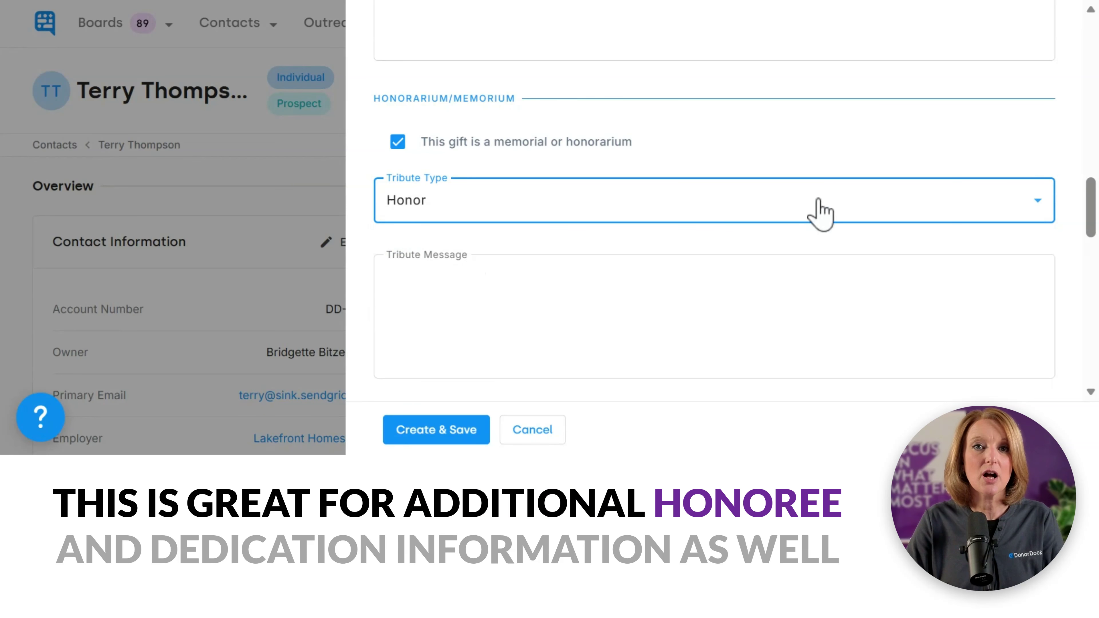
mouse_move(1093, 199)
left_mouse_down()
mouse_move(1093, 225)
mouse_move(1093, 184)
left_mouse_up()
left_click(461, 243)
left_click_drag(1094, 243, 1094, 281)
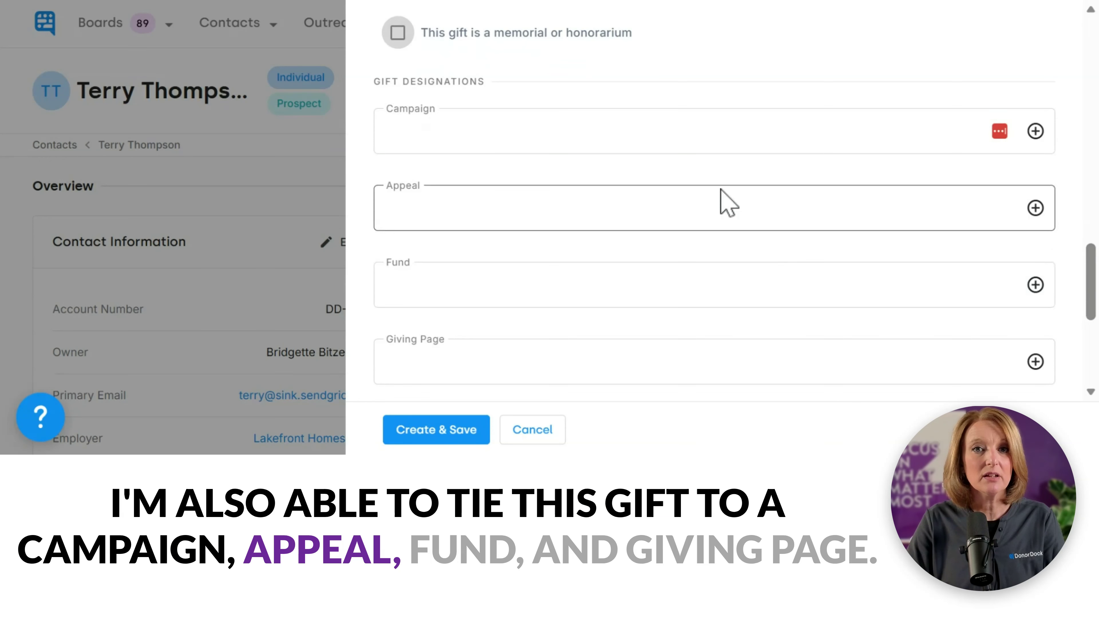
Step: Assign the gift to the Camp Scholarships campaign and the Scholarship fund
left_click(692, 131)
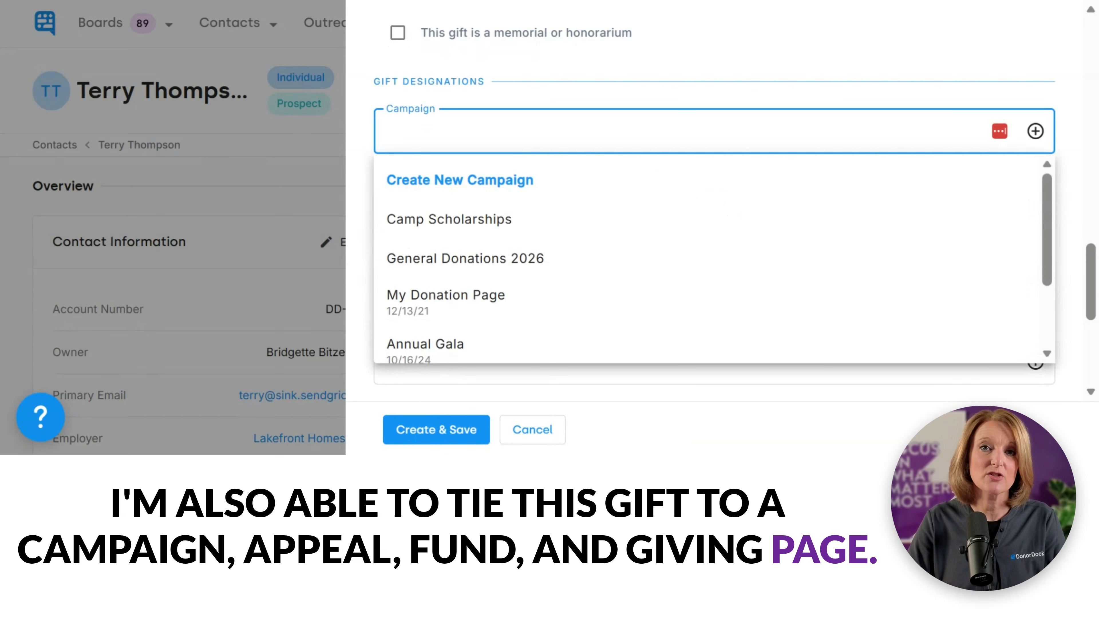
type("Camp")
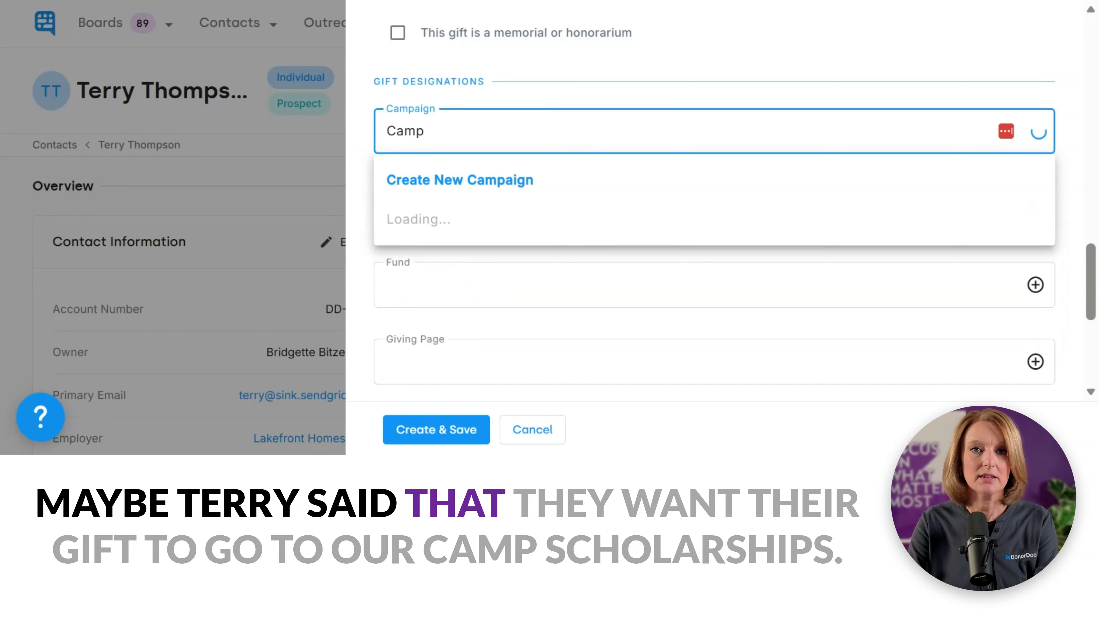
left_click(503, 234)
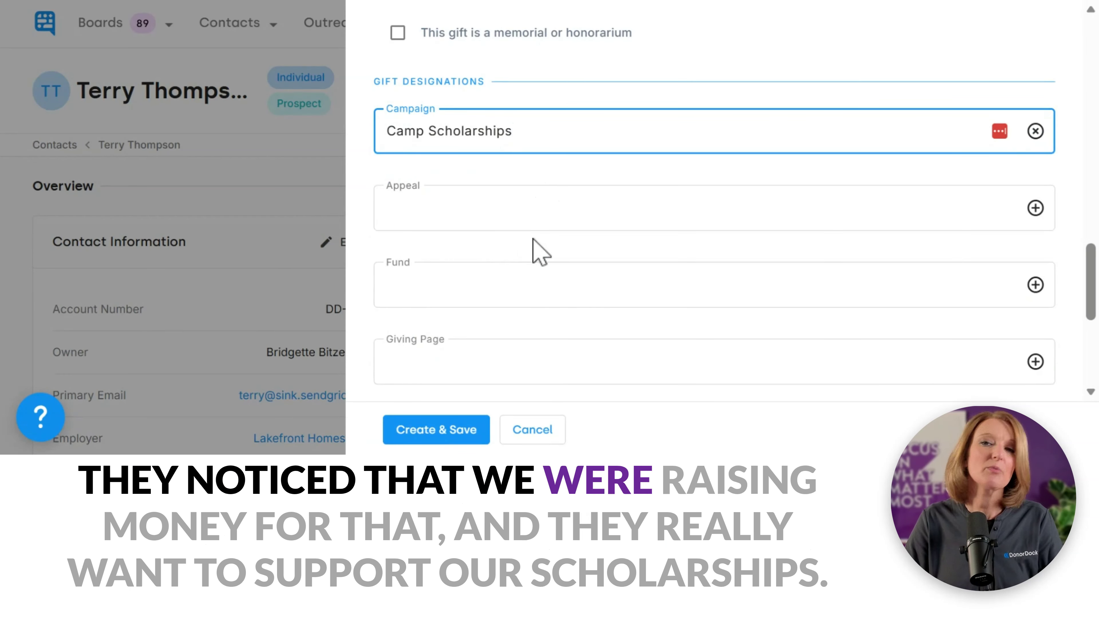
left_click(522, 300)
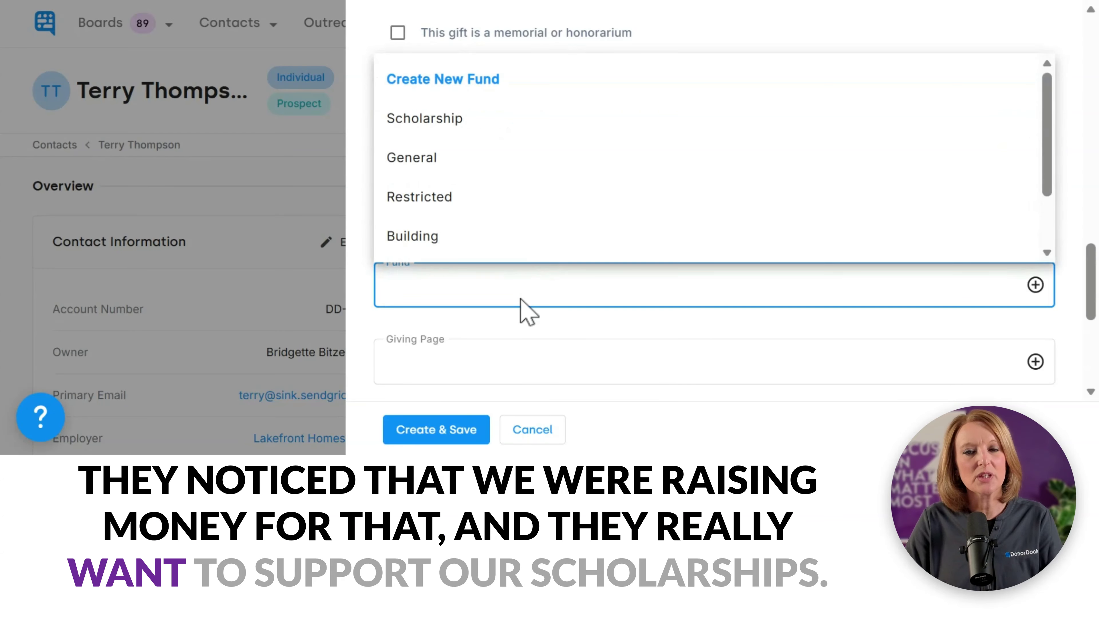
type("Scholar")
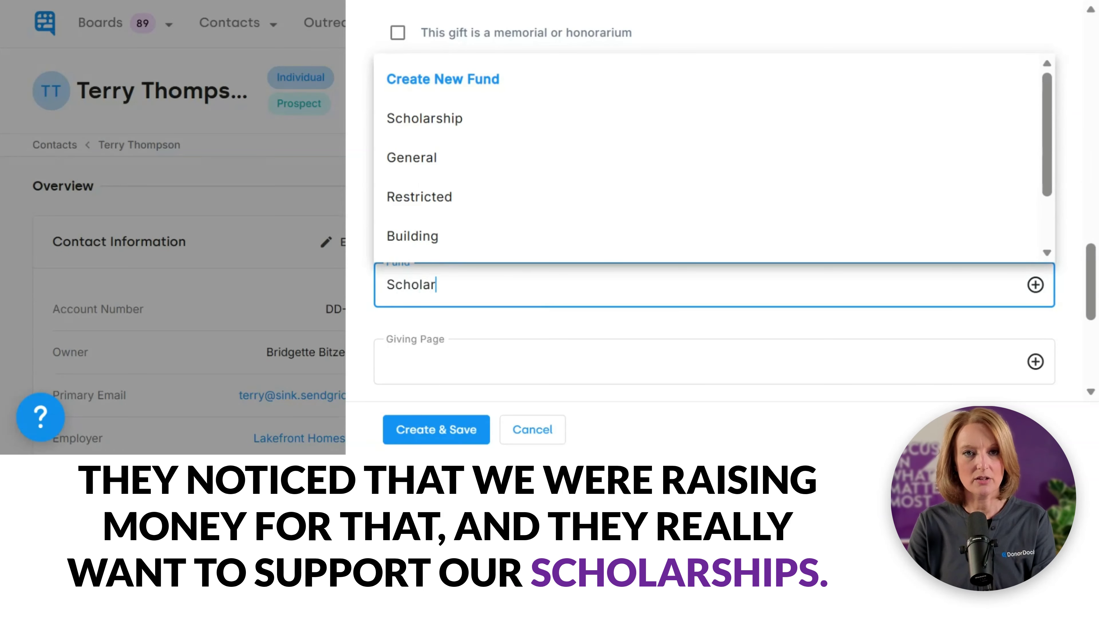
left_click(434, 376)
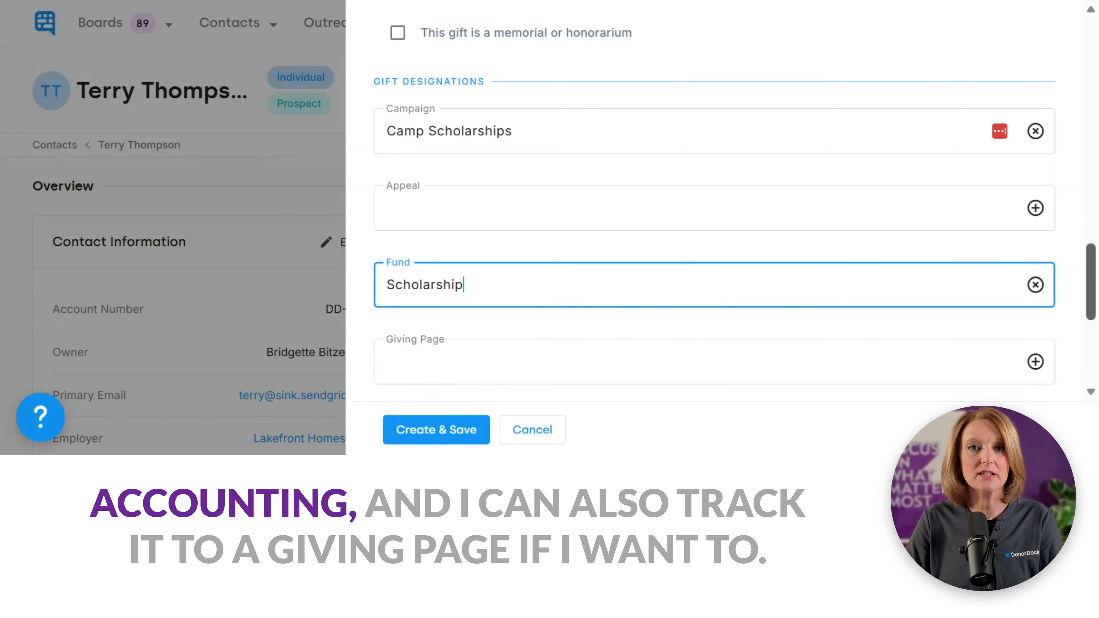
Step: Track the gift to the Camp Scholarships giving page
left_click_drag(1090, 277, 1093, 303)
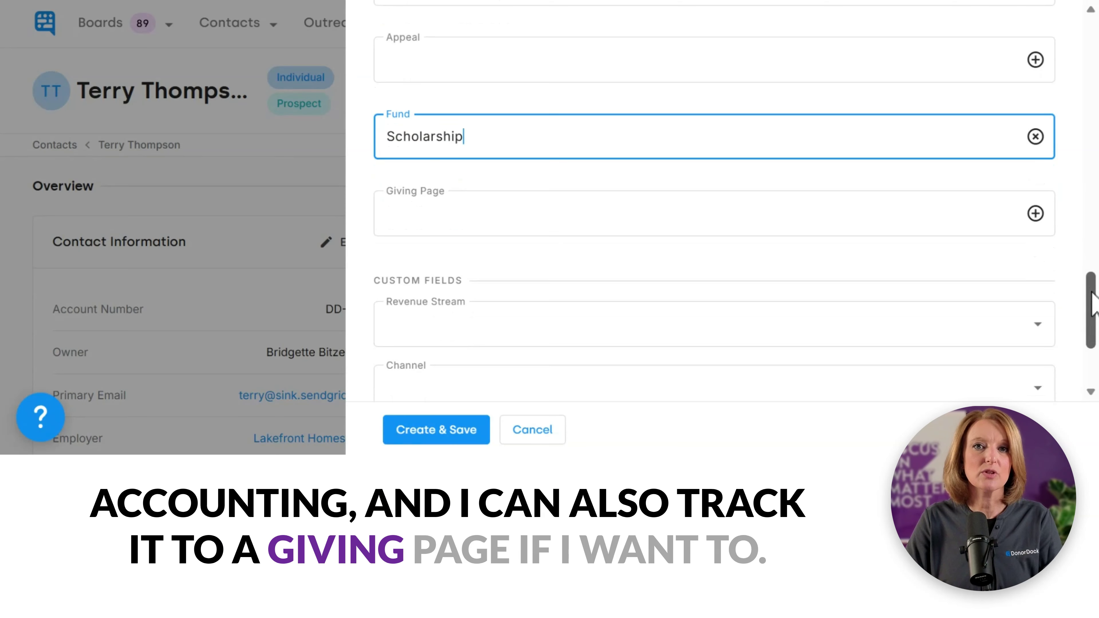
left_click(571, 228)
type("Scholar")
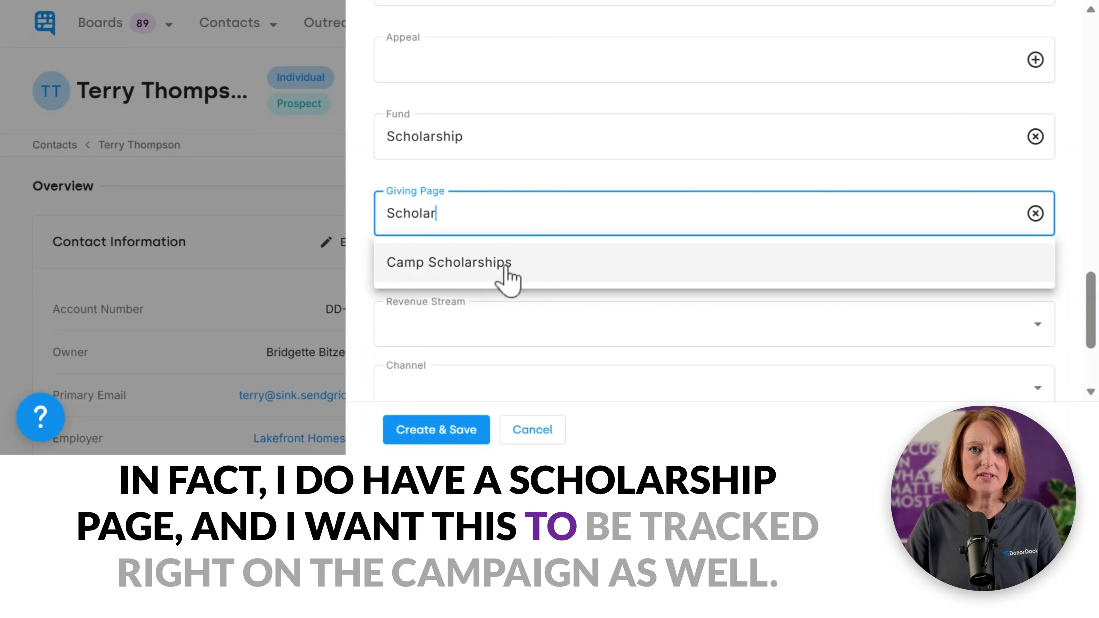
left_click(504, 269)
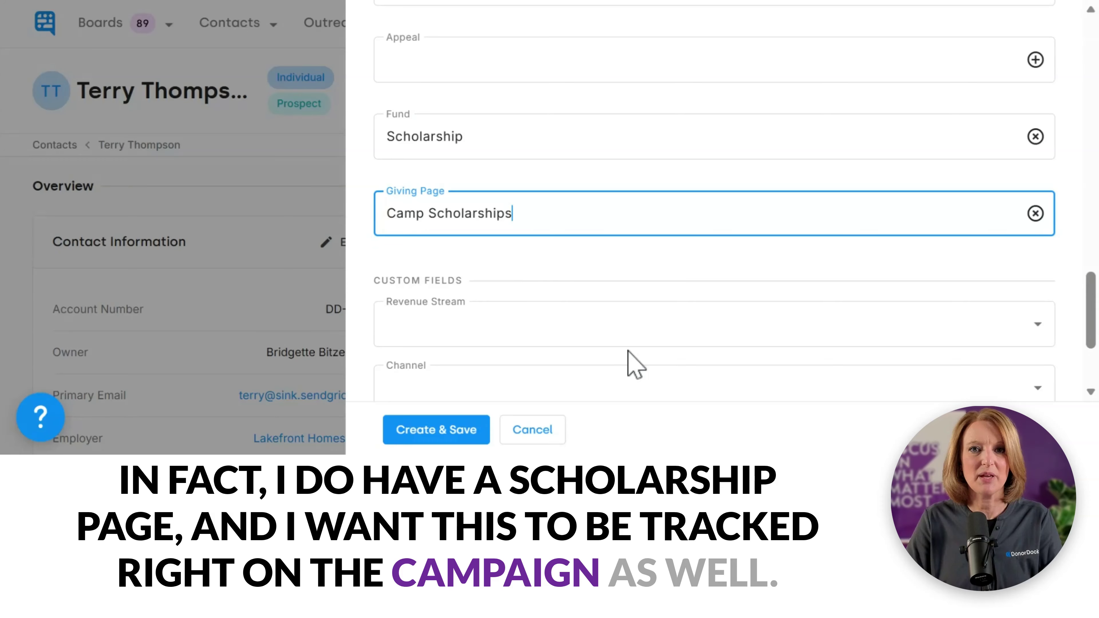
left_click_drag(1092, 305, 1091, 342)
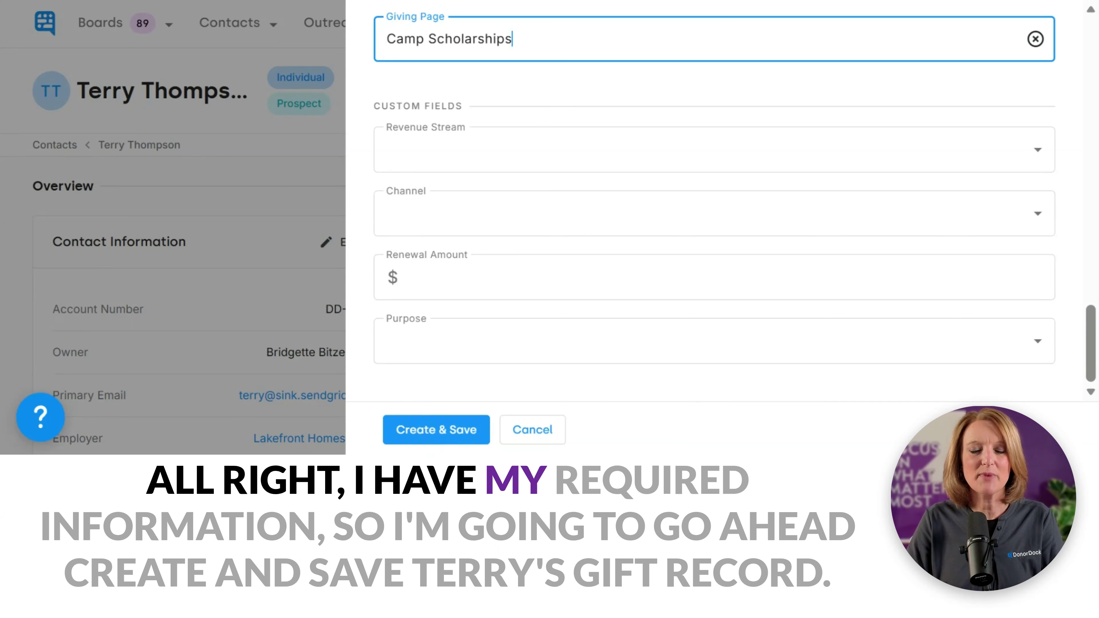
Step: Save the $100.00 gift, dismiss the Gift Added notice, and check the donation's receipt options
left_click(424, 434)
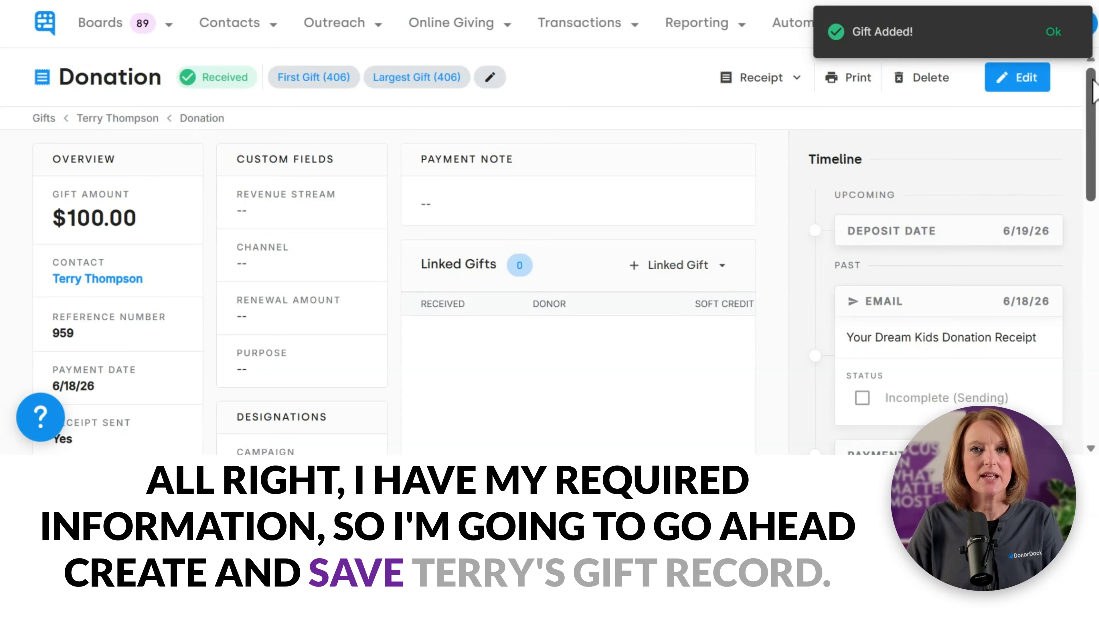
left_click(1054, 33)
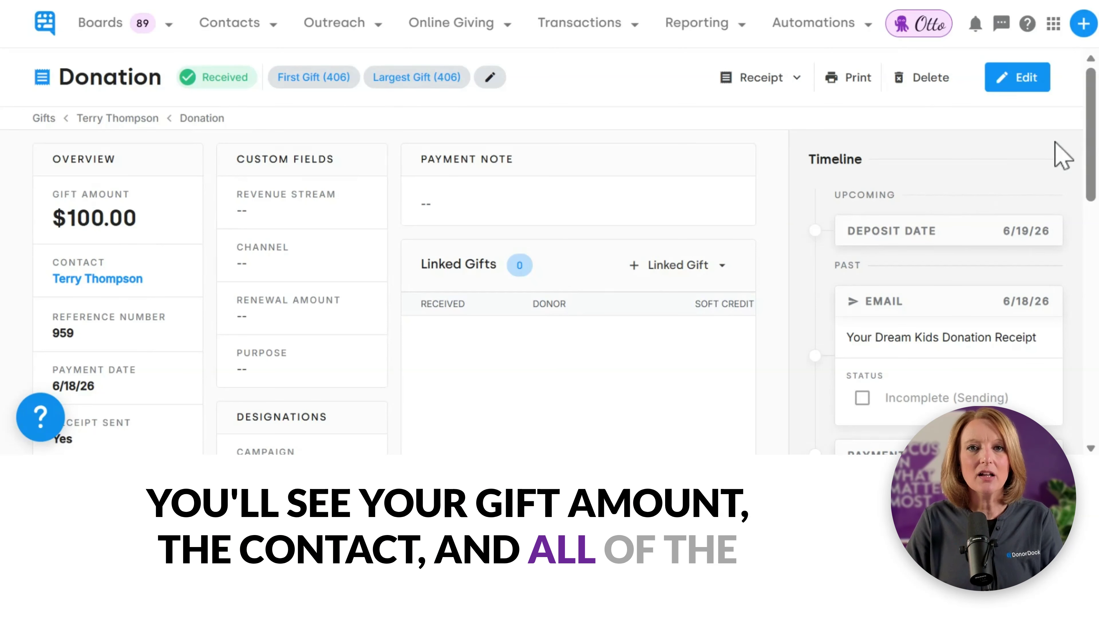
left_click_drag(1095, 127, 1095, 258)
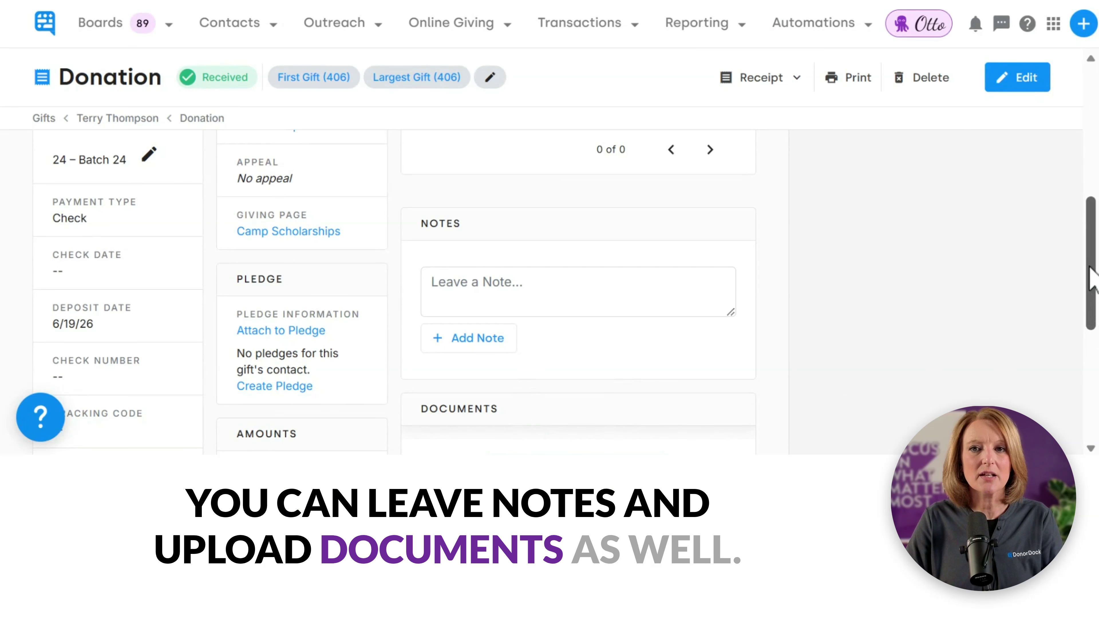
left_click_drag(1091, 286, 1097, 141)
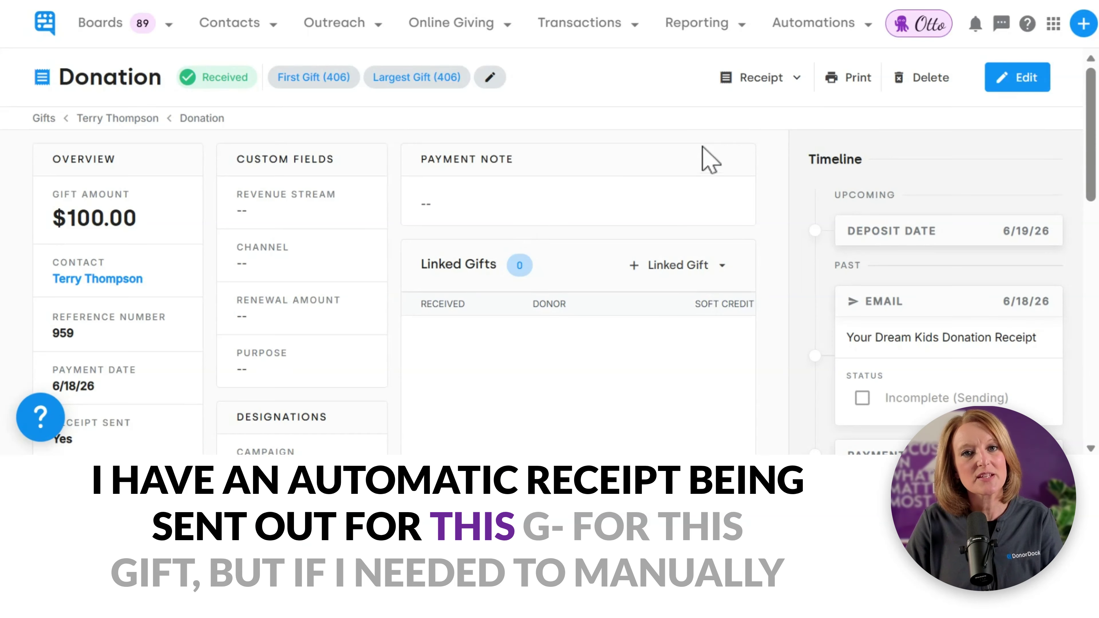
left_click(769, 82)
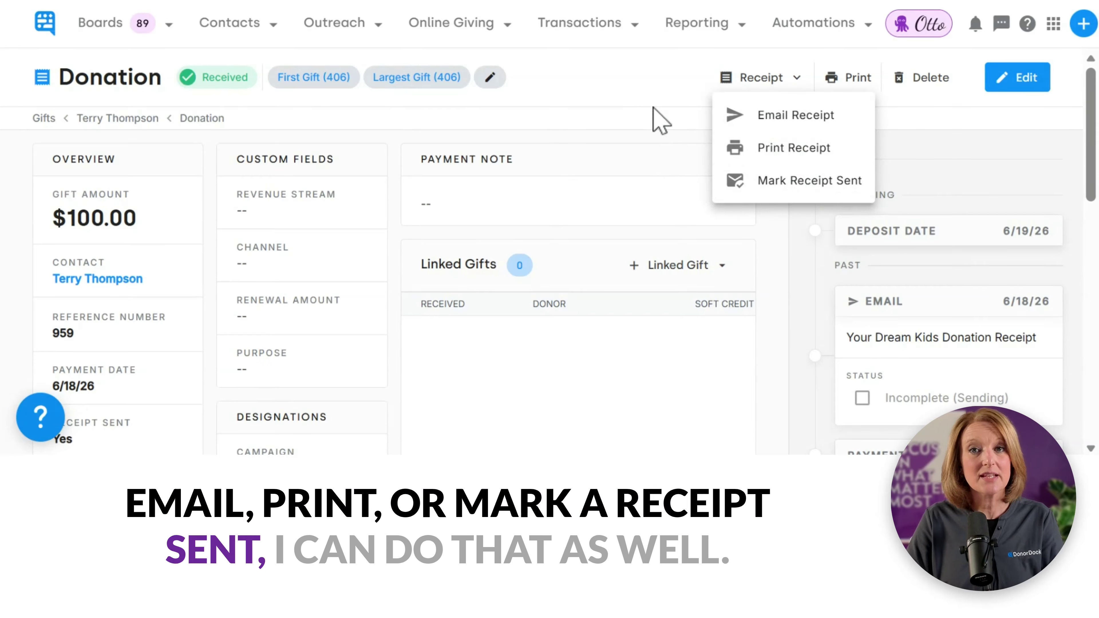
left_click(653, 115)
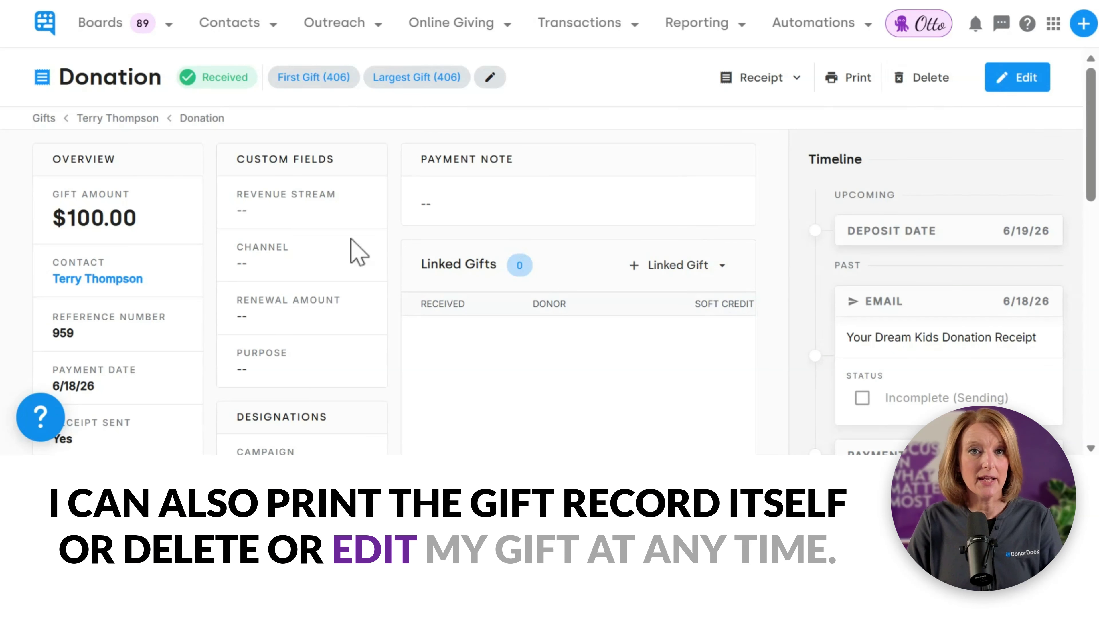
Step: Open the donor's contact record and review its Donor Engagement chart and $100.00 revenue totals
left_click(110, 279)
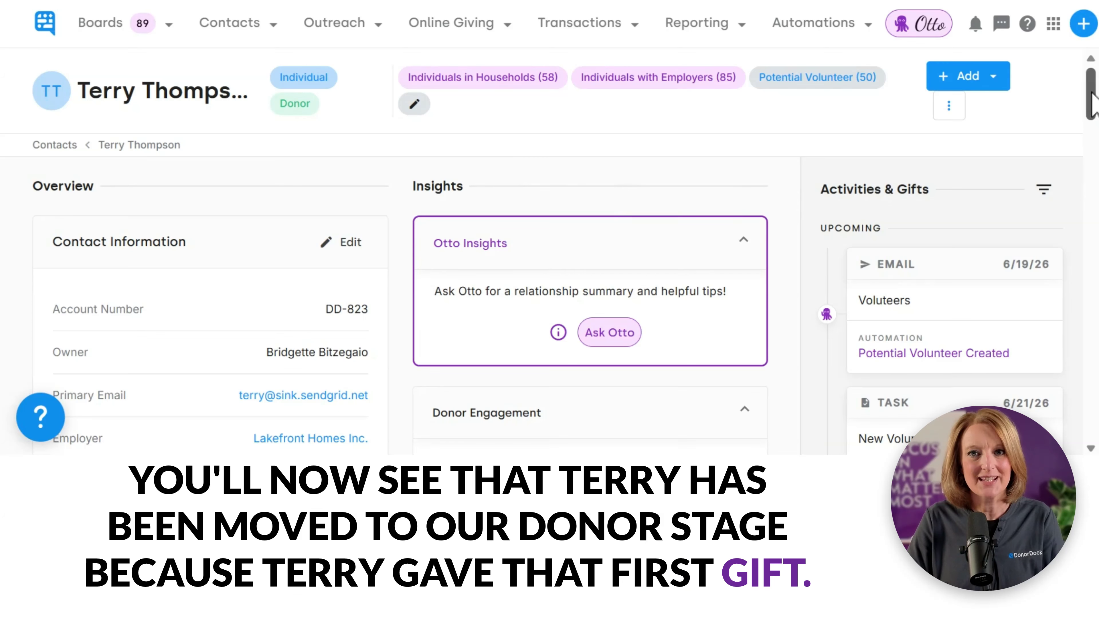
left_click_drag(1093, 104, 1097, 129)
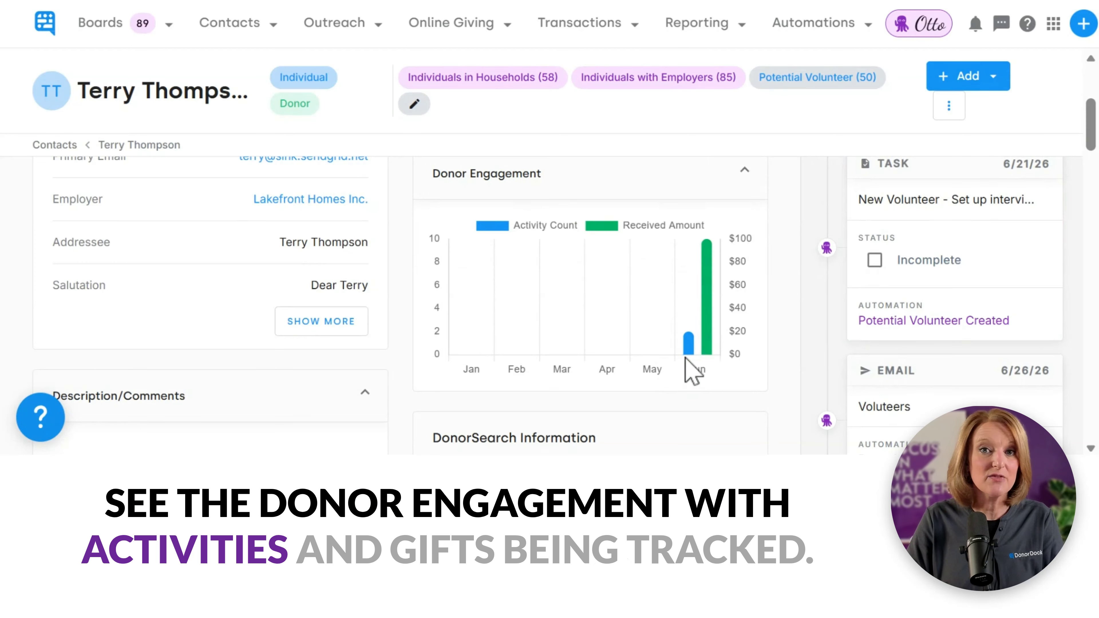
left_click_drag(1096, 143, 1096, 215)
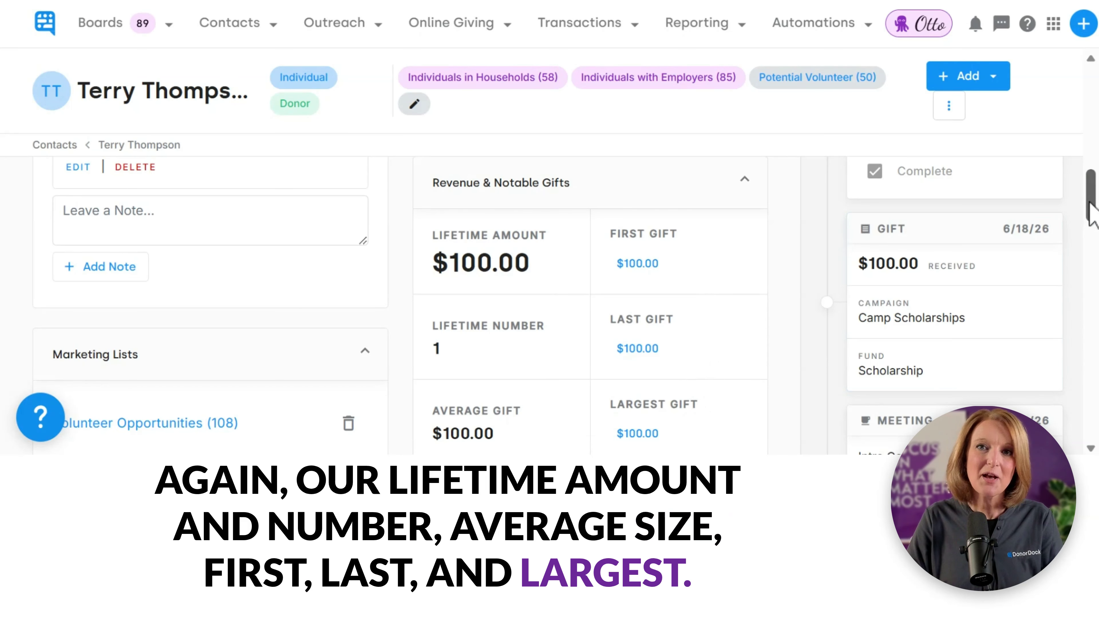
left_click_drag(1093, 215, 1090, 335)
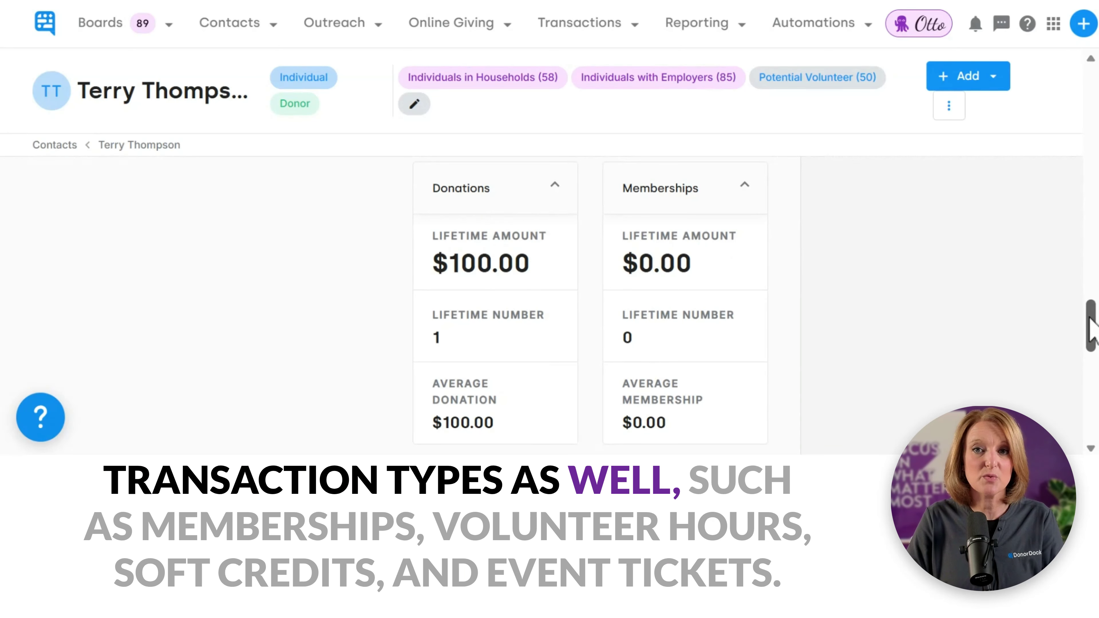
mouse_move(1090, 321)
left_mouse_down()
mouse_move(1075, 408)
mouse_move(1090, 398)
mouse_move(1095, 157)
left_mouse_up()
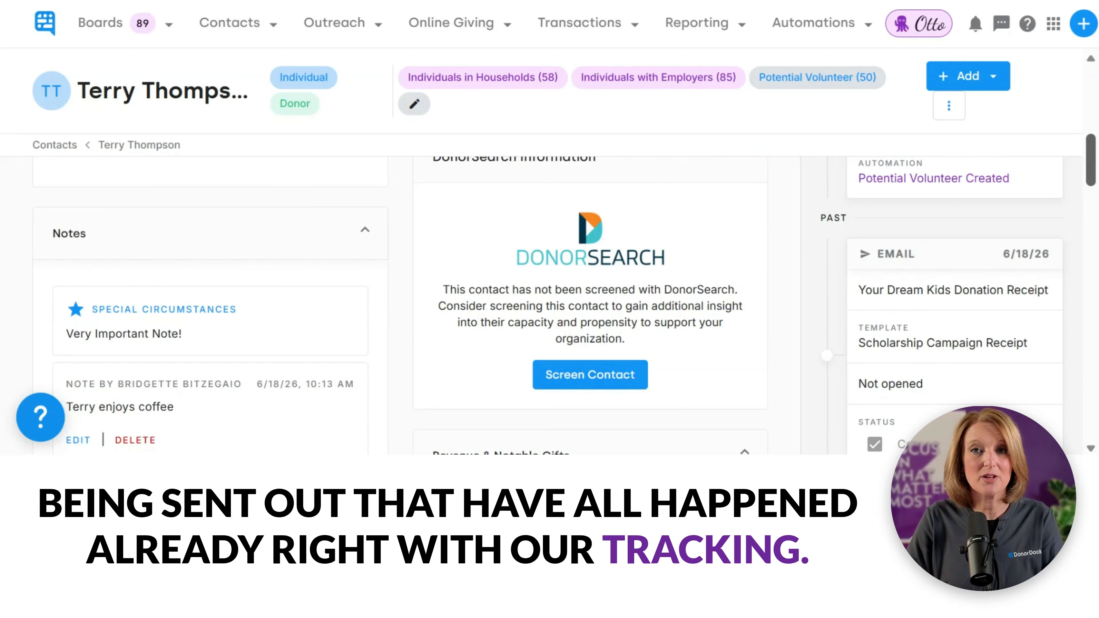
scroll(566, 288, "up", 3)
scroll(565, 304, "up", 3)
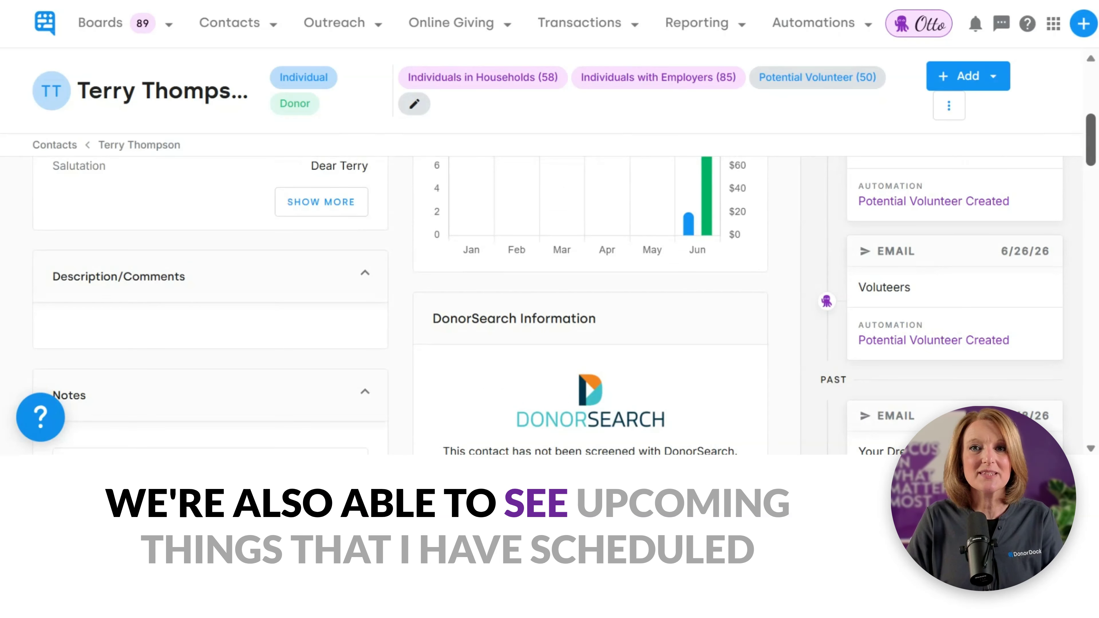
scroll(565, 303, "up", 4)
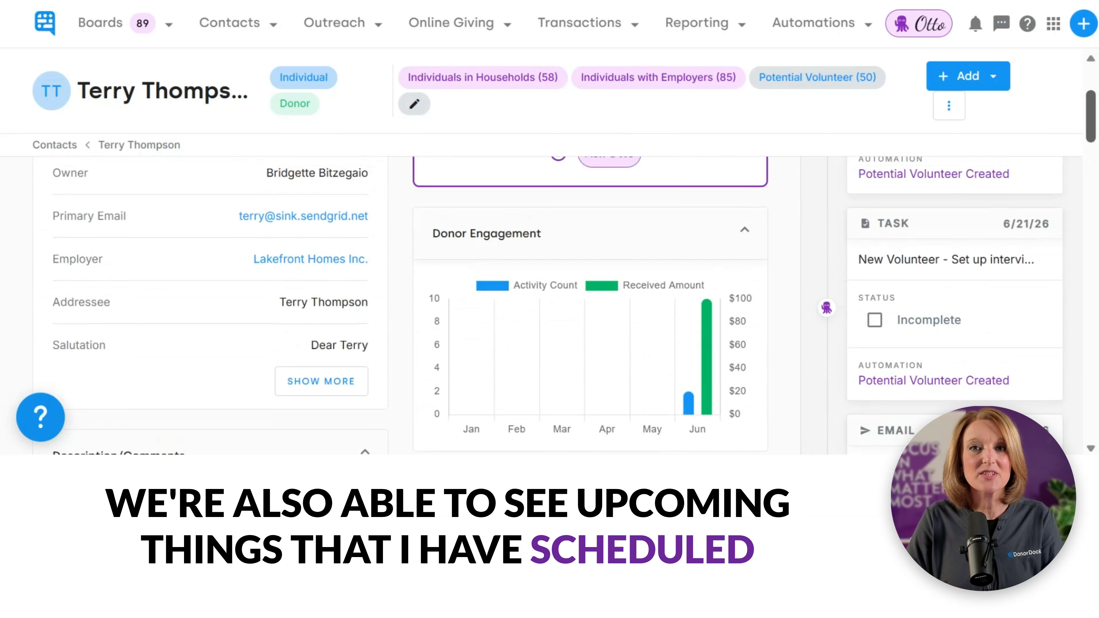
scroll(566, 303, "up", 2)
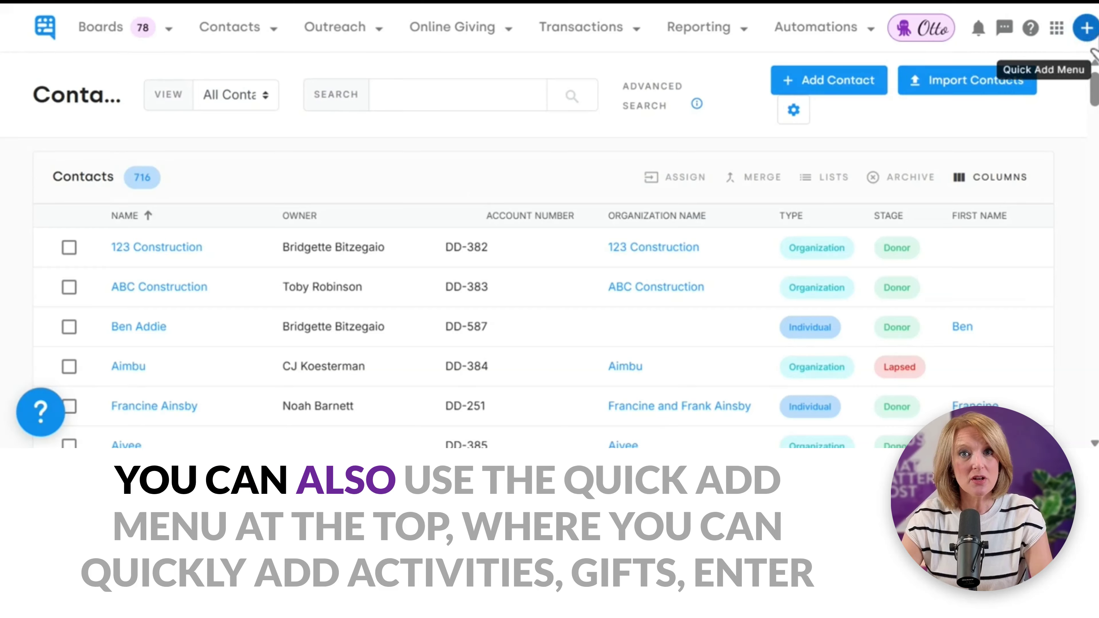
Step: Go to Outreach > Forms to list the 19 signup forms
left_click(1087, 28)
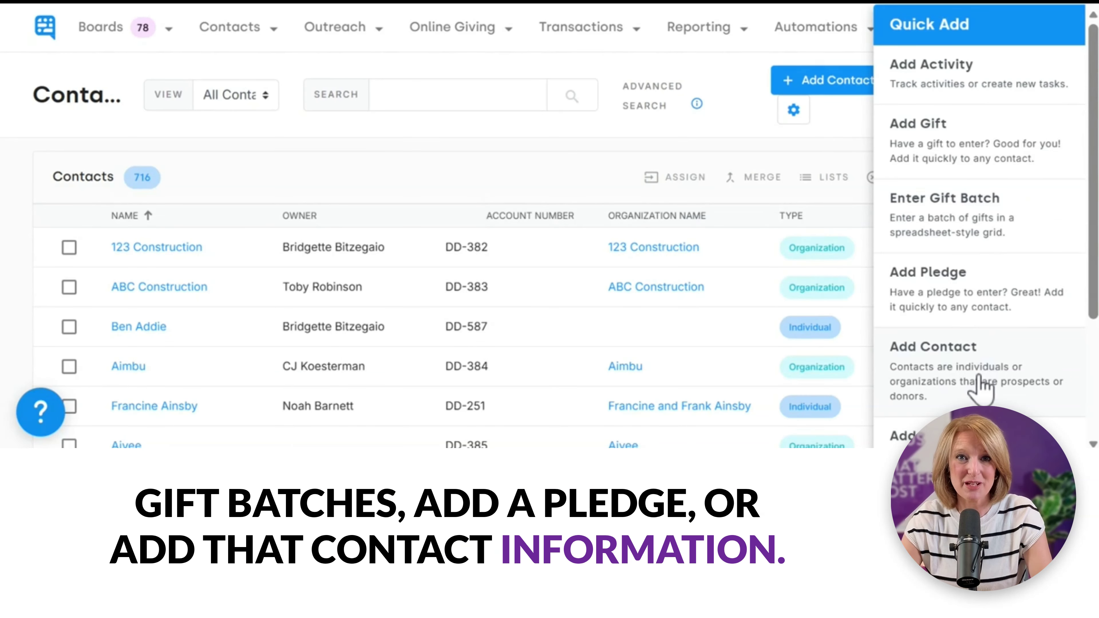
left_click(530, 174)
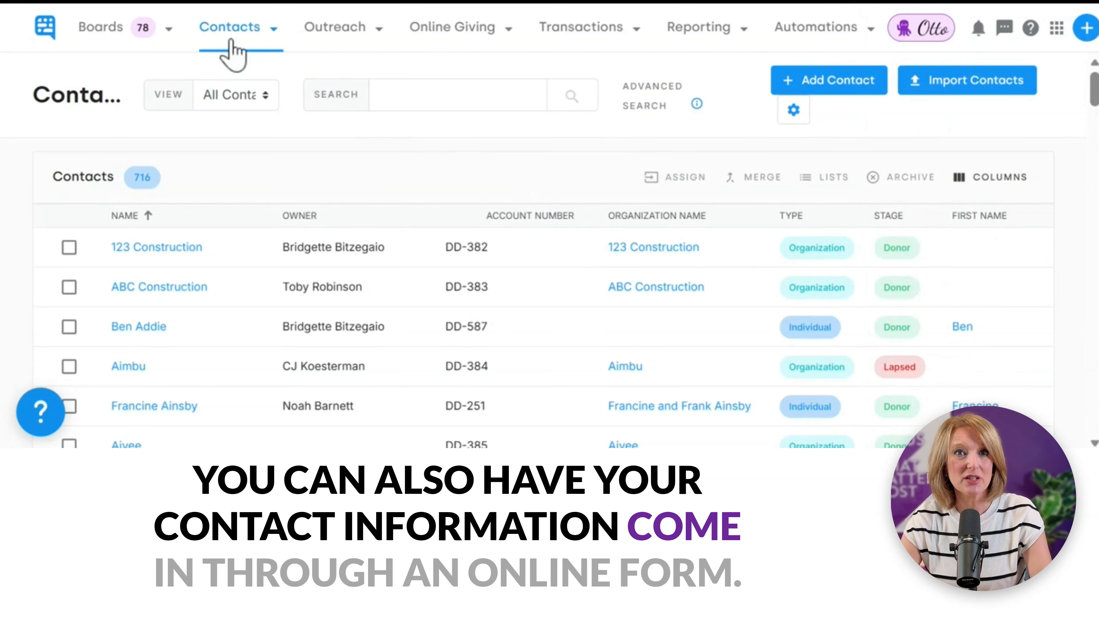
left_click(326, 29)
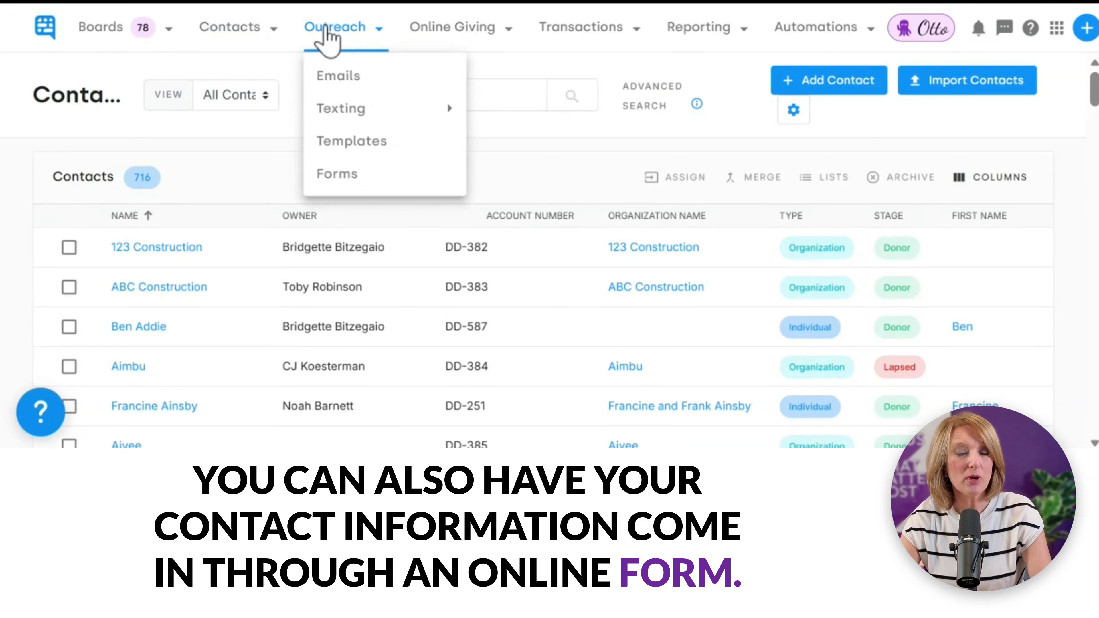
left_click(337, 174)
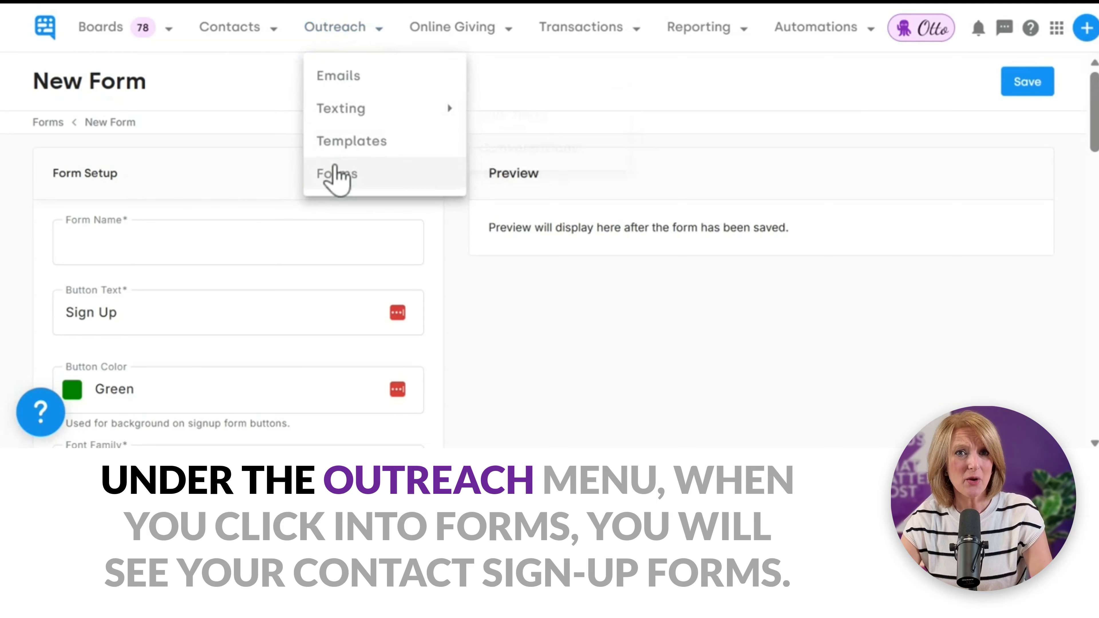
left_click(336, 175)
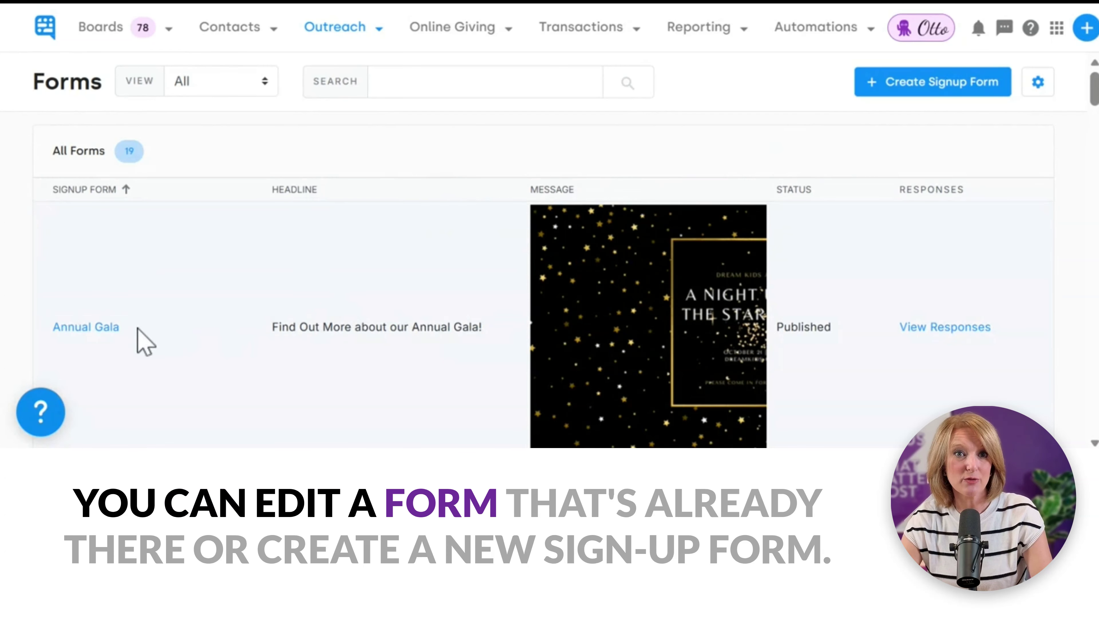
Step: Start creating a new signup form from the Forms list
left_click(925, 85)
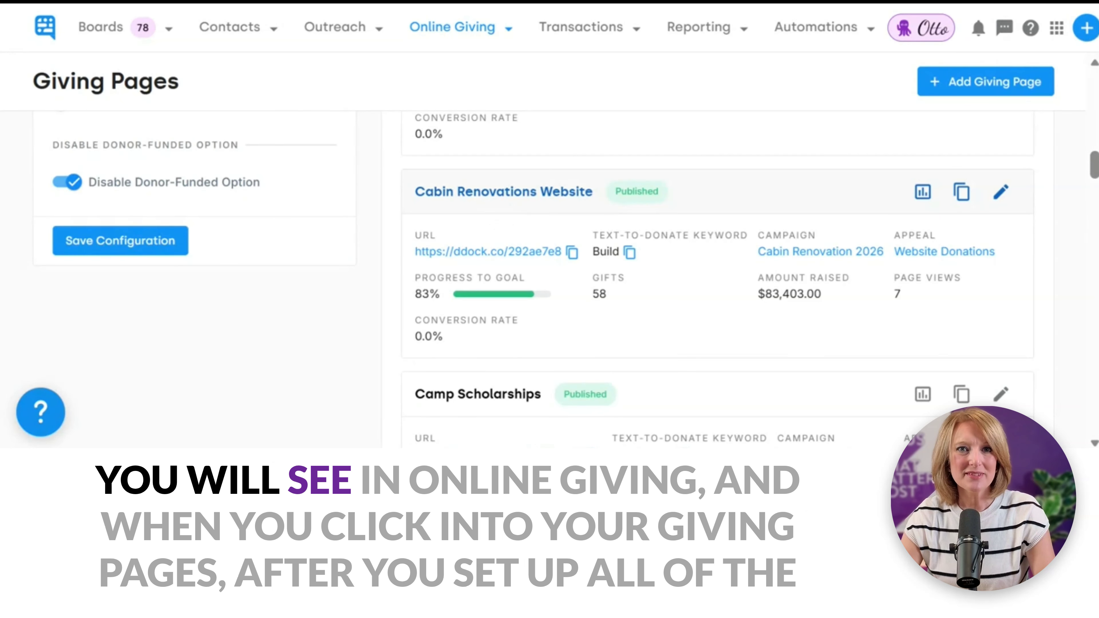
Step: Open the Cabin Renovations Website giving page and expand its Tracking settings
left_click(480, 204)
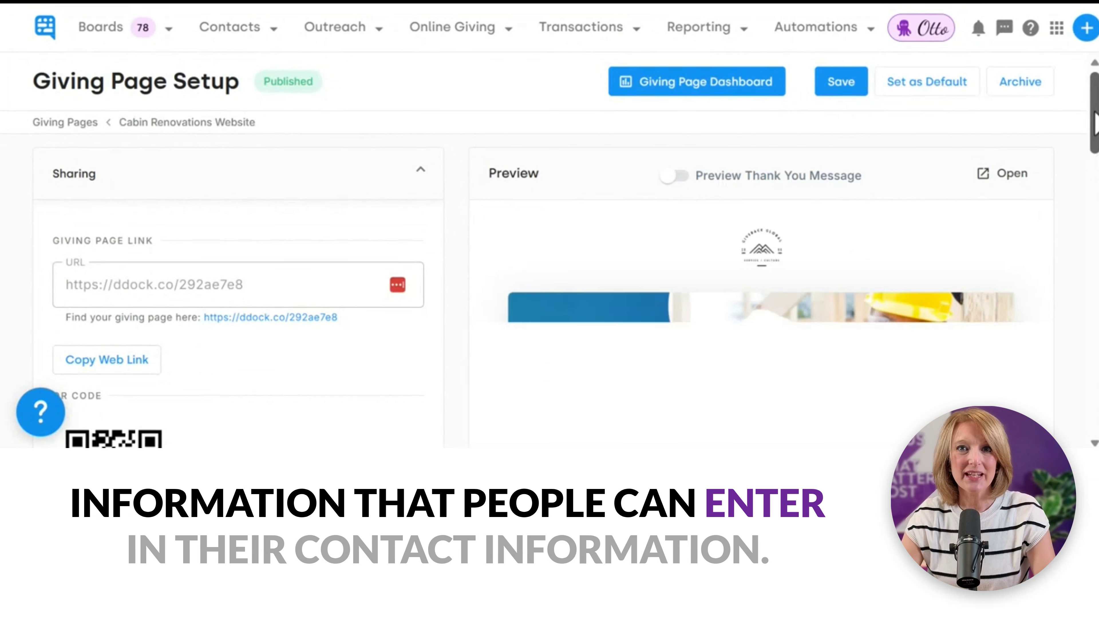
left_click_drag(1096, 112, 1097, 364)
left_click(802, 295)
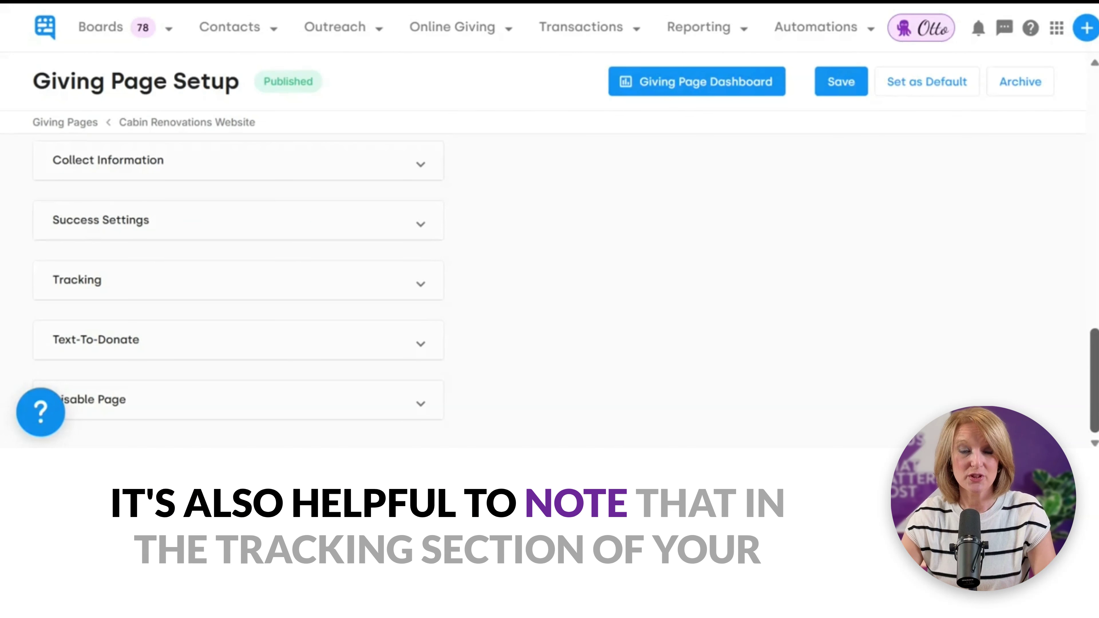
left_click(303, 296)
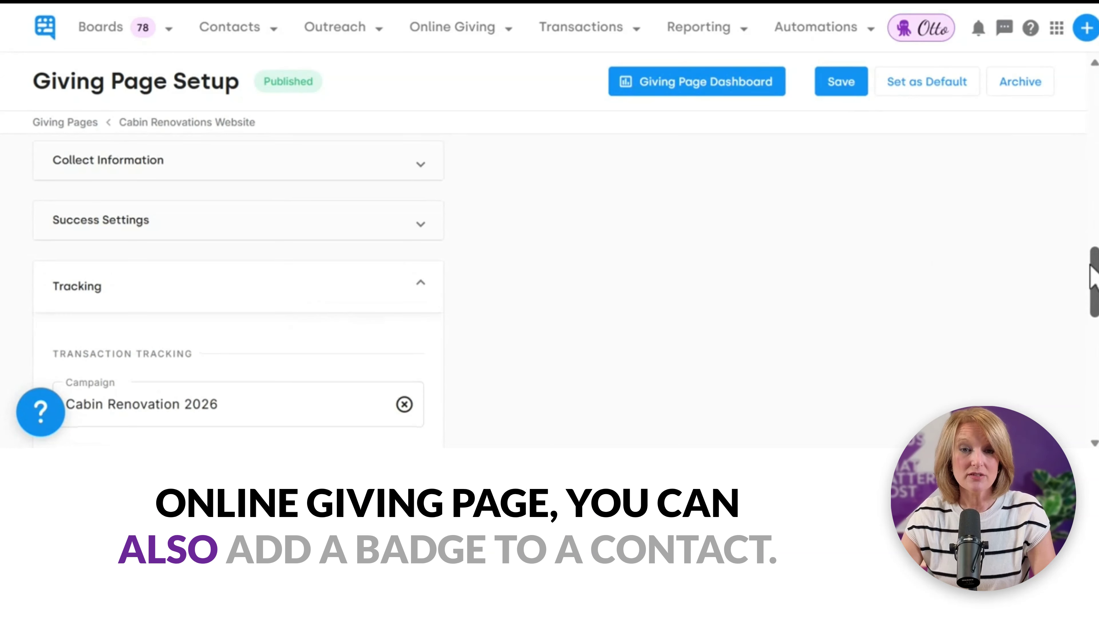
scroll(1094, 279, "down", 6)
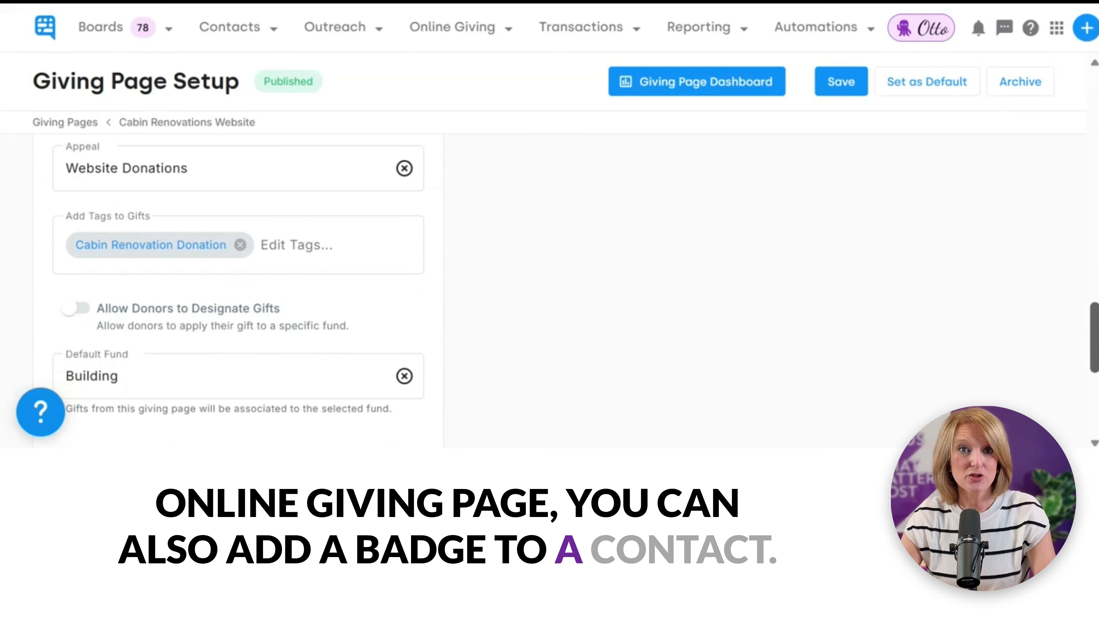
scroll(319, 221, "down", 5)
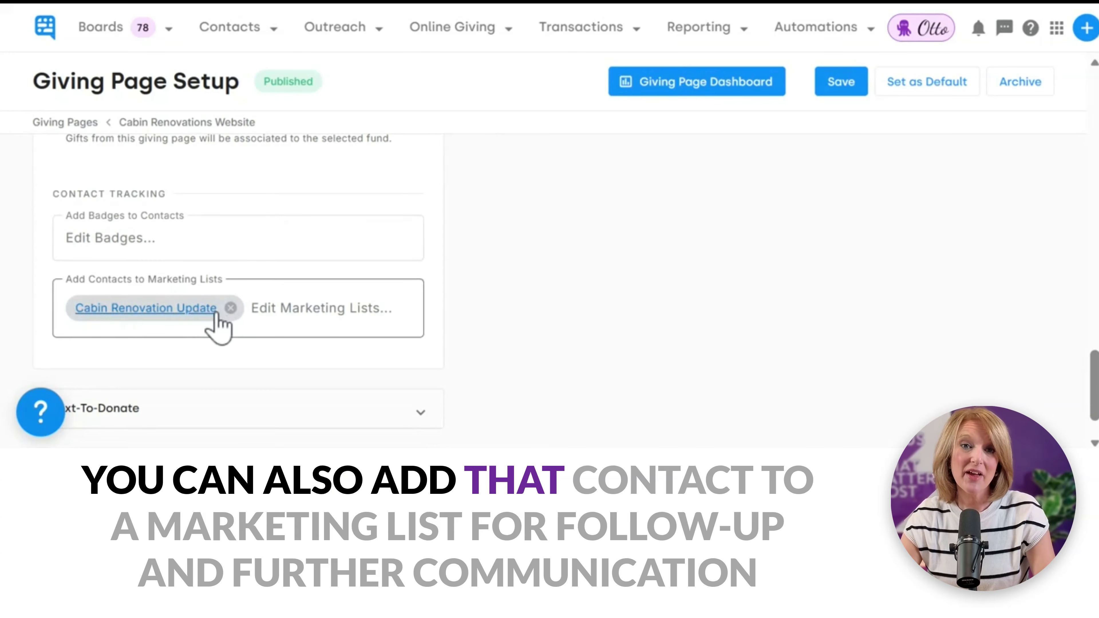